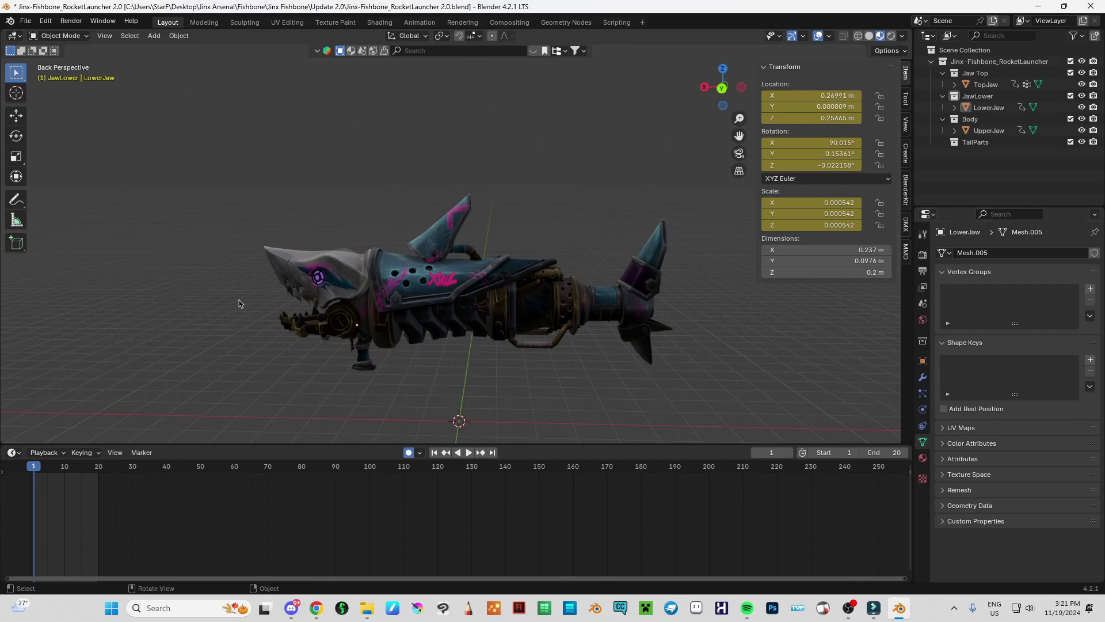
Examine the shark rocket launcher from its opposite side, including the separate top jaw.
{"action": "key", "text": "shift+grave"}
{"action": "key", "text": "a"}
{"action": "key", "text": "s"}
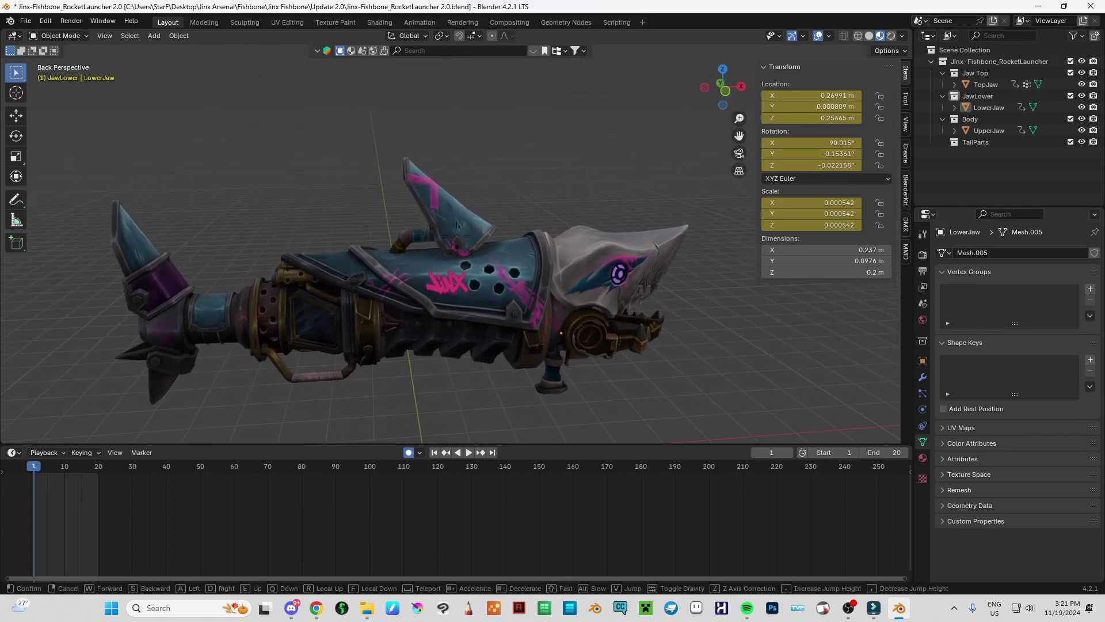
{"action": "left_click", "coordinate": [456, 236]}
{"action": "left_click", "coordinate": [609, 235]}
{"action": "key", "text": "shift+grave"}
{"action": "key", "text": "w"}
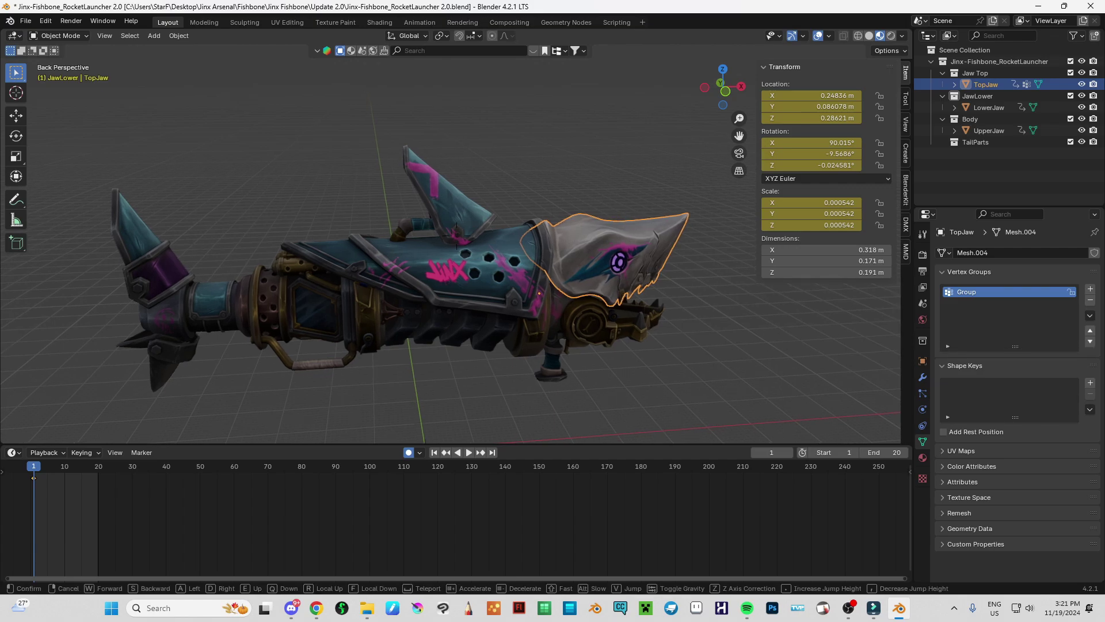
{"action": "key", "text": "a"}
{"action": "key", "text": "d"}
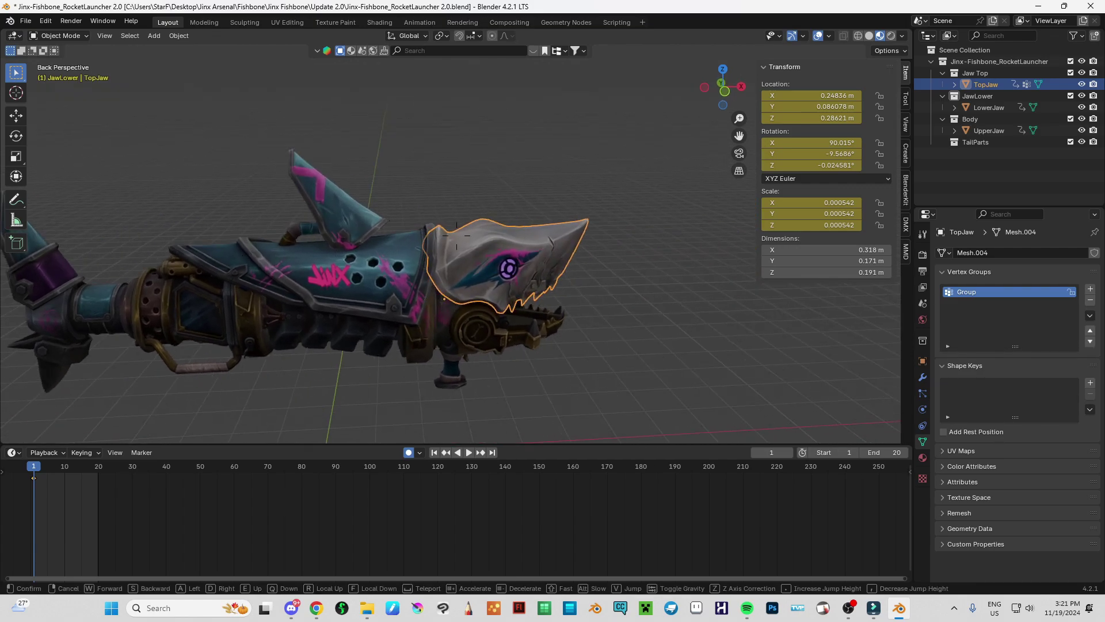
{"action": "key", "text": "s"}
{"action": "left_click", "coordinate": [456, 235]}
Try moving the launcher's body mesh away from the jaws, cancelling each move.
{"action": "left_click", "coordinate": [391, 267]}
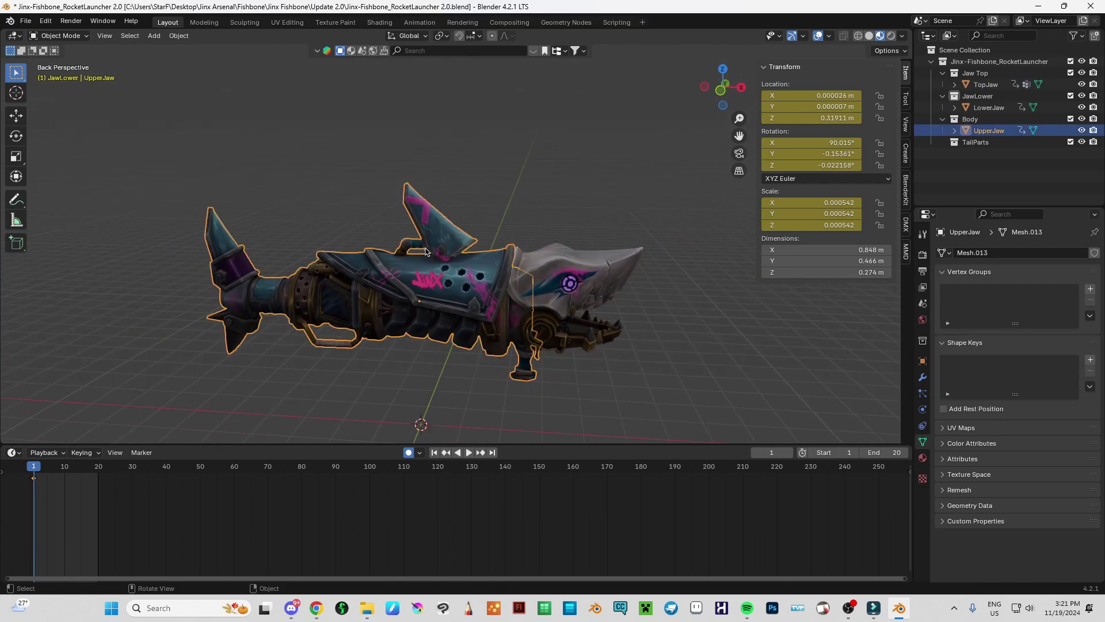
{"action": "key", "text": "g"}
{"action": "right_click", "coordinate": [232, 217]}
{"action": "key", "text": "g"}
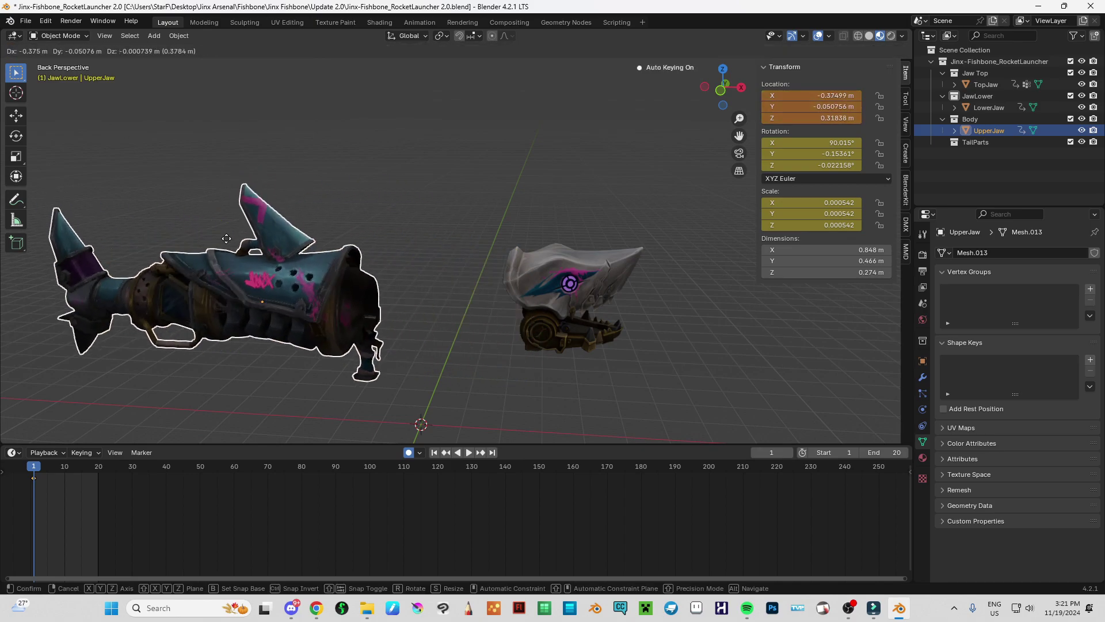
{"action": "key", "text": "Escape"}
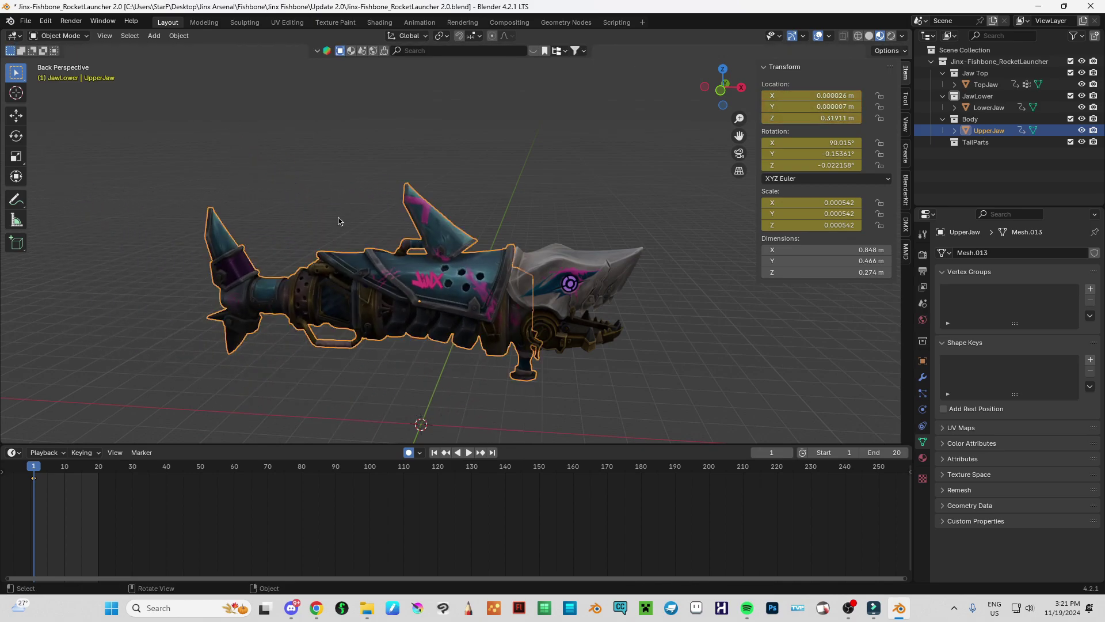
Try moving the top jaw away from the body several times, cancelling each move.
{"action": "left_click", "coordinate": [609, 288]}
{"action": "left_click", "coordinate": [609, 288]}
{"action": "key", "text": "g"}
{"action": "key", "text": "Escape"}
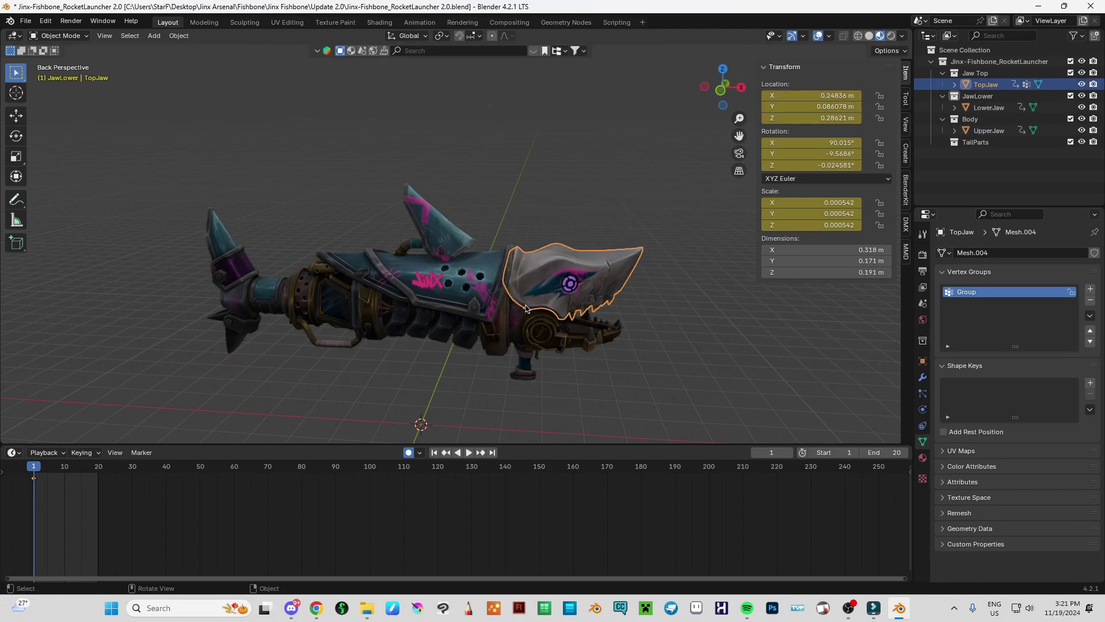
{"action": "key", "text": "g"}
{"action": "key", "text": "Escape"}
{"action": "key", "text": "g"}
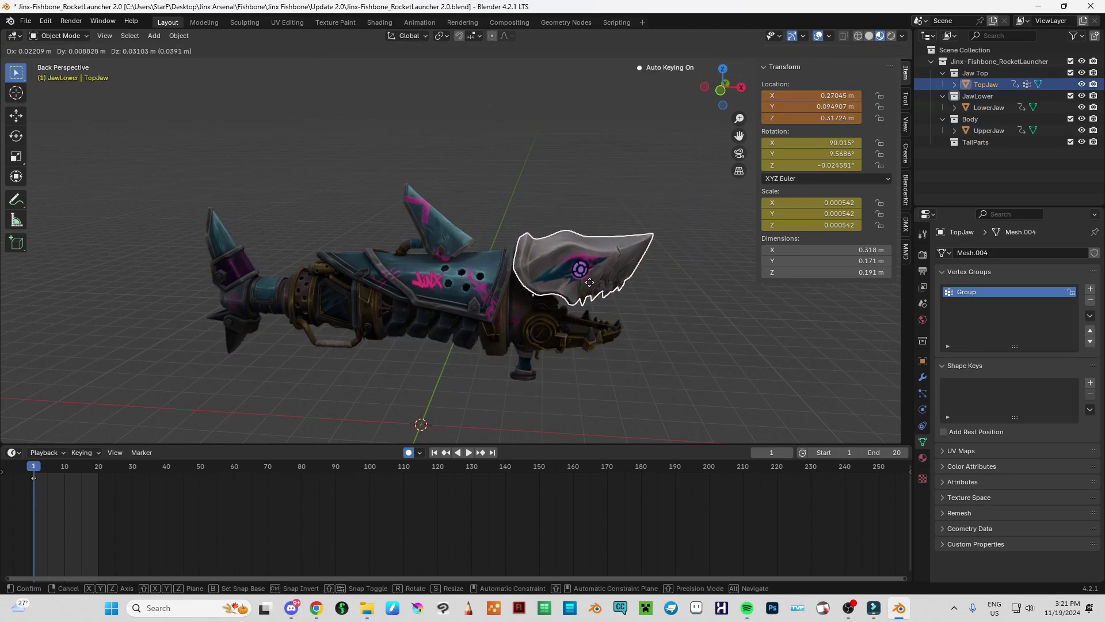
{"action": "key", "text": "Escape"}
{"action": "key", "text": "g"}
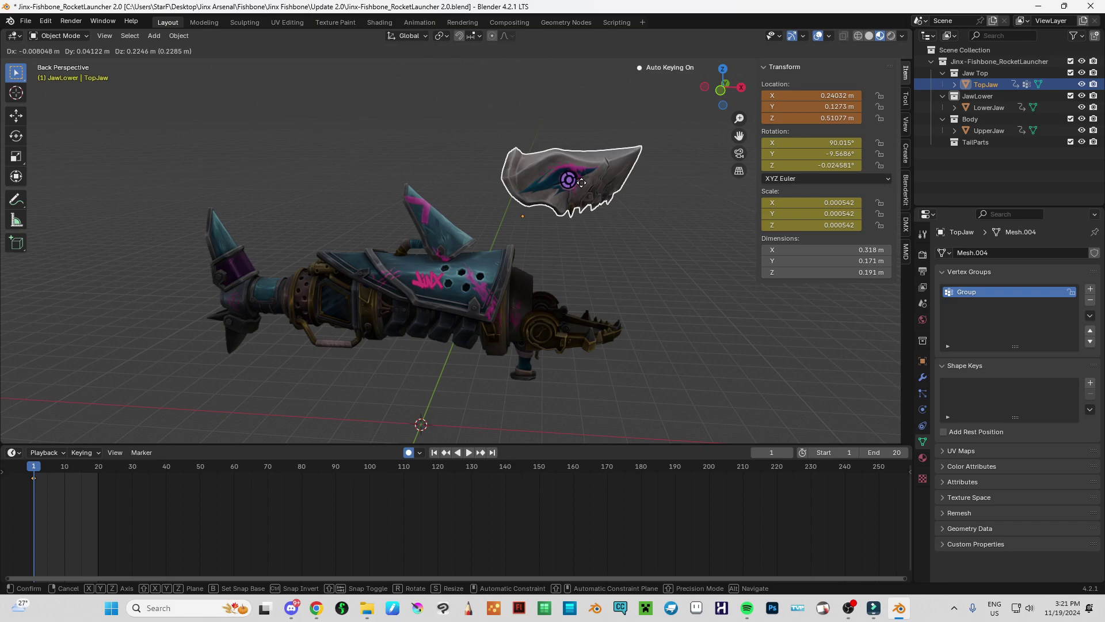
{"action": "key", "text": "Escape"}
Try moving the lower jaw on its own and cancel the move.
{"action": "left_click", "coordinate": [576, 325]}
{"action": "key", "text": "g"}
{"action": "key", "text": "Escape"}
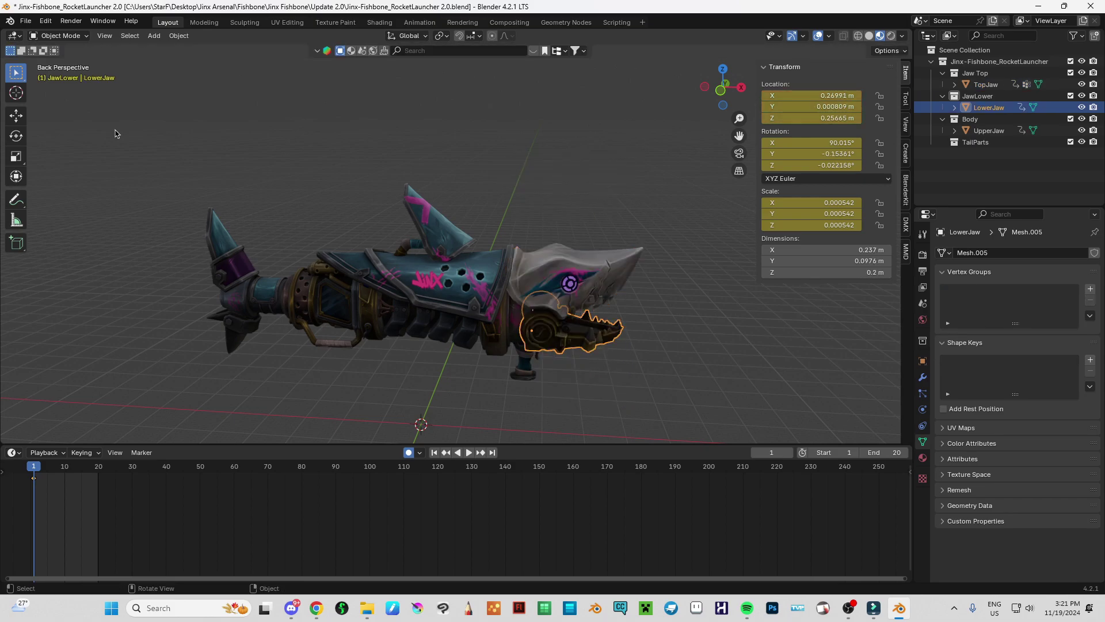
Examine the launcher from the front and from its other side, checking the top and lower jaw objects.
{"action": "key", "text": "shift+grave"}
{"action": "key", "text": "d"}
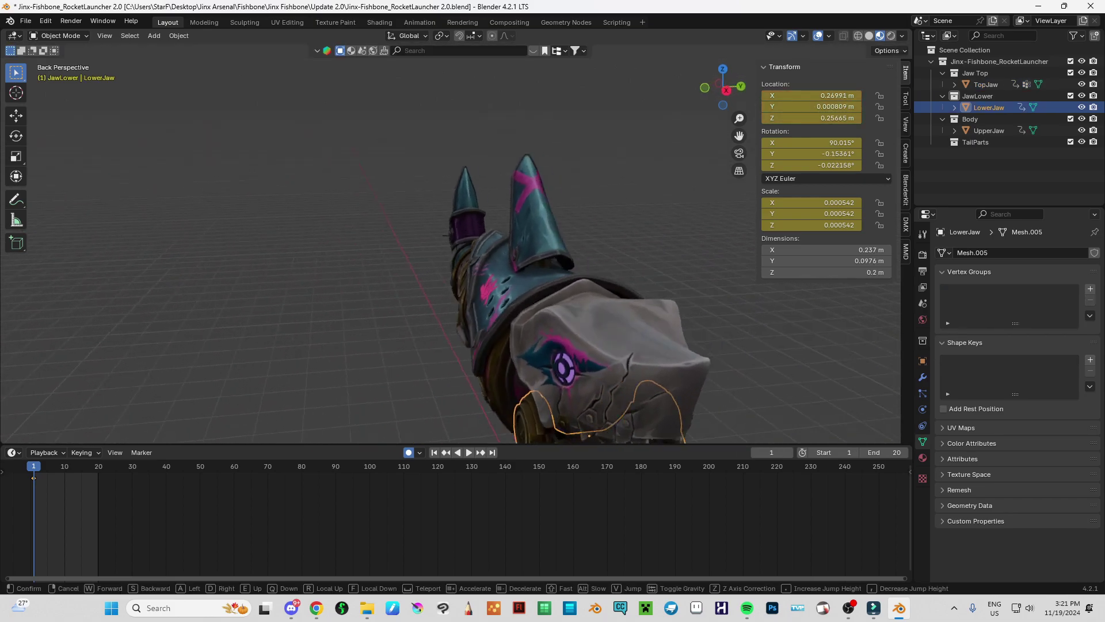
{"action": "key", "text": "w"}
{"action": "key", "text": "w"}
{"action": "left_click", "coordinate": [370, 185]}
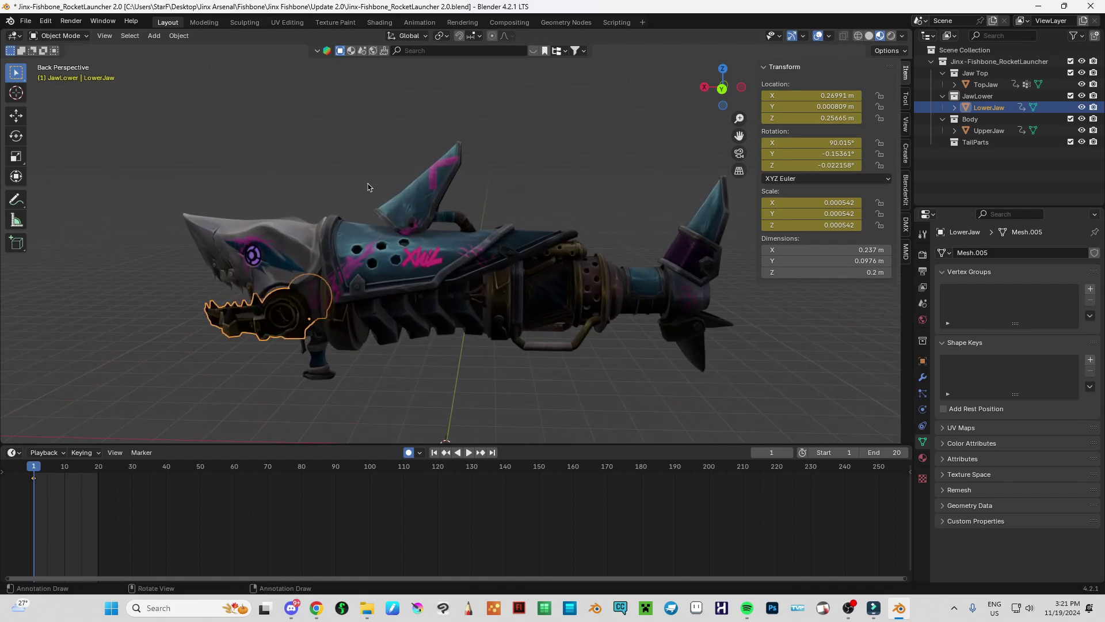
{"action": "key", "text": "shift+grave"}
{"action": "key", "text": "s"}
{"action": "key", "text": "a"}
{"action": "key", "text": "d"}
{"action": "key", "text": "a"}
{"action": "key", "text": "d"}
{"action": "key", "text": "s"}
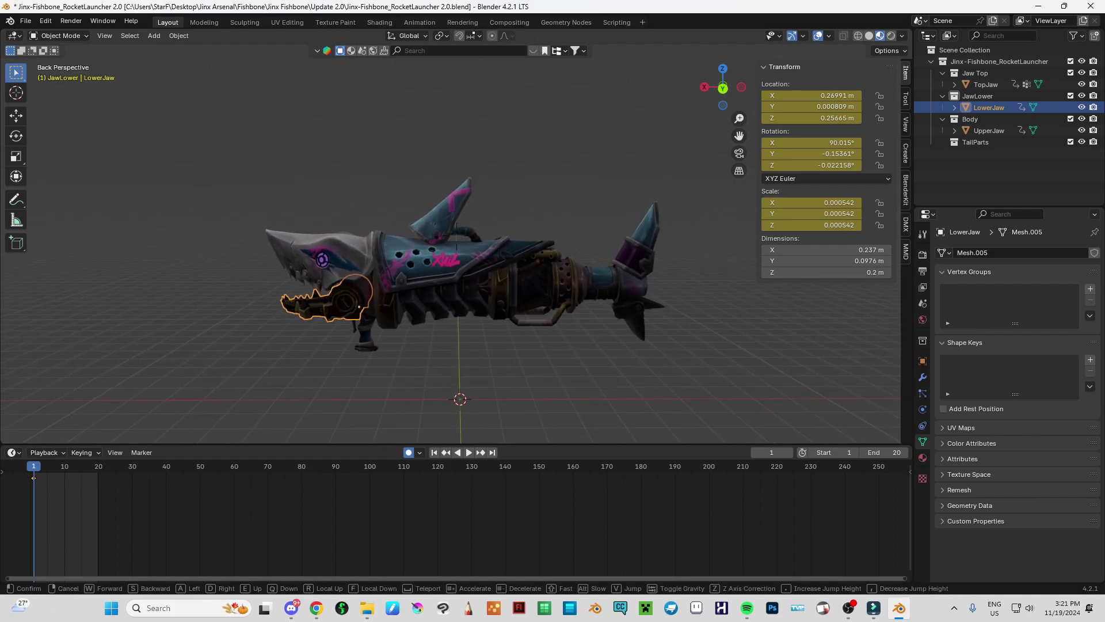
{"action": "left_click", "coordinate": [370, 185]}
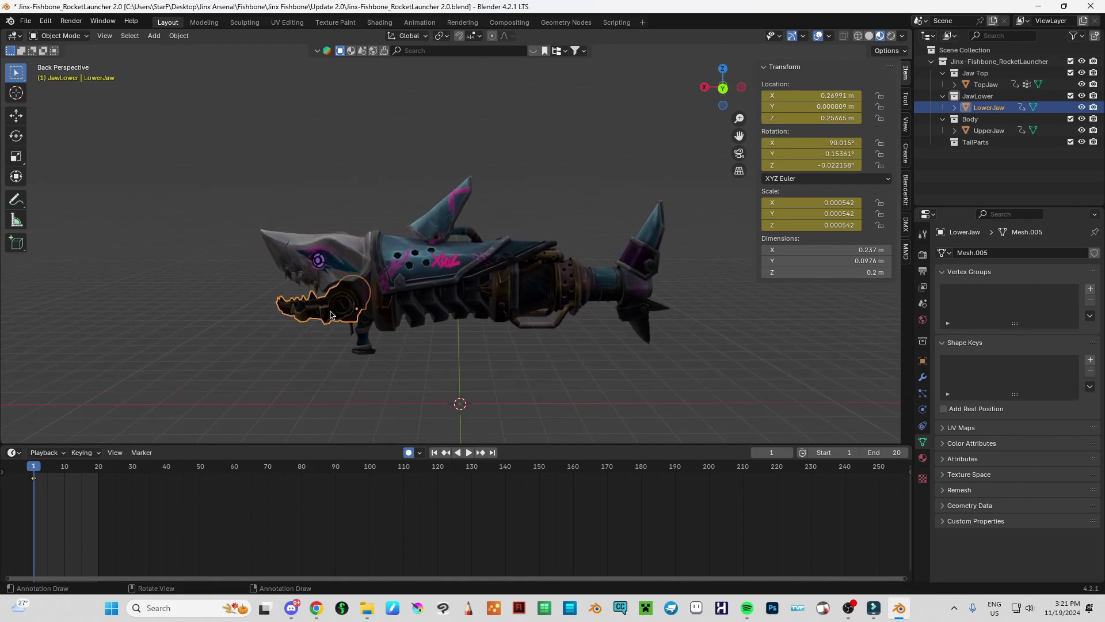
{"action": "left_click", "coordinate": [318, 249]}
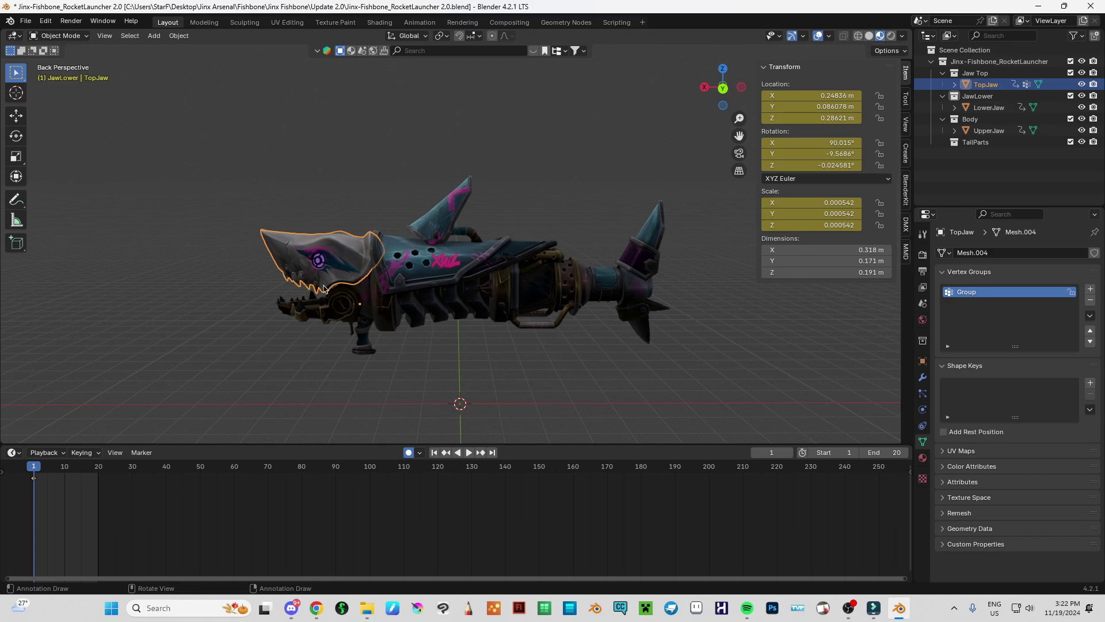
{"action": "left_click", "coordinate": [286, 308]}
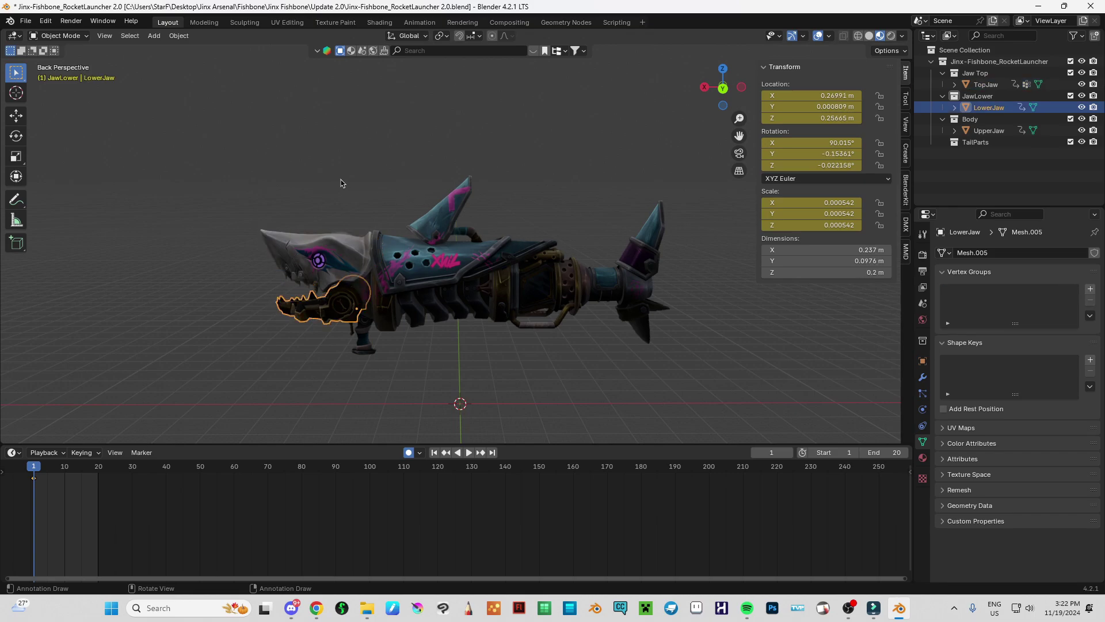
Add a single-bone armature at the world origin.
{"action": "left_click", "coordinate": [481, 307], "text": "shift"}
{"action": "key", "text": "a"}
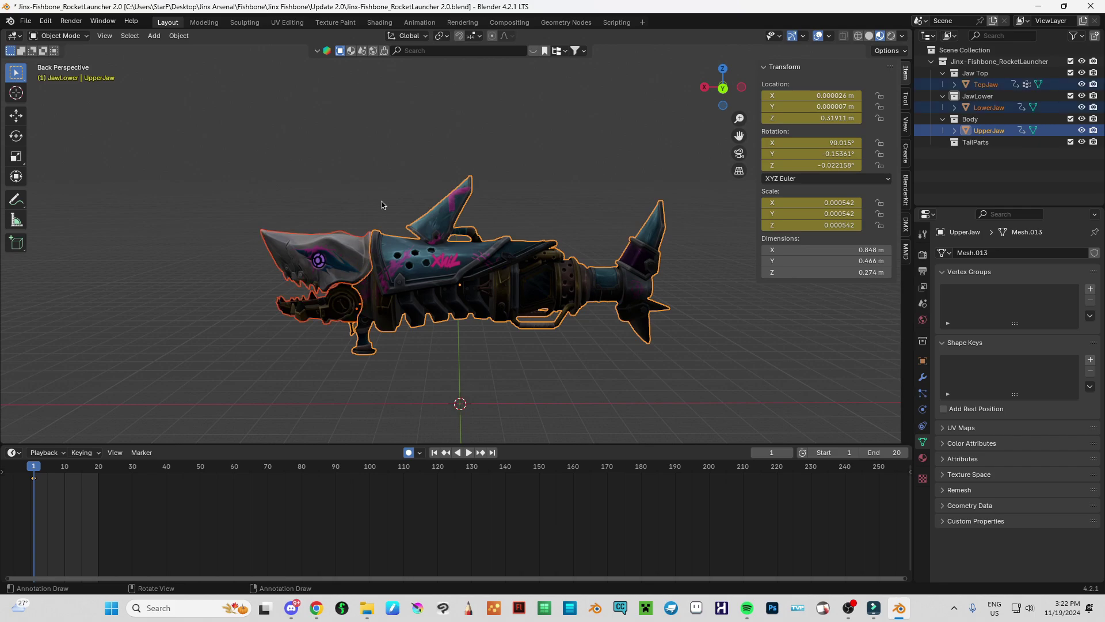
{"action": "left_click", "coordinate": [179, 36]}
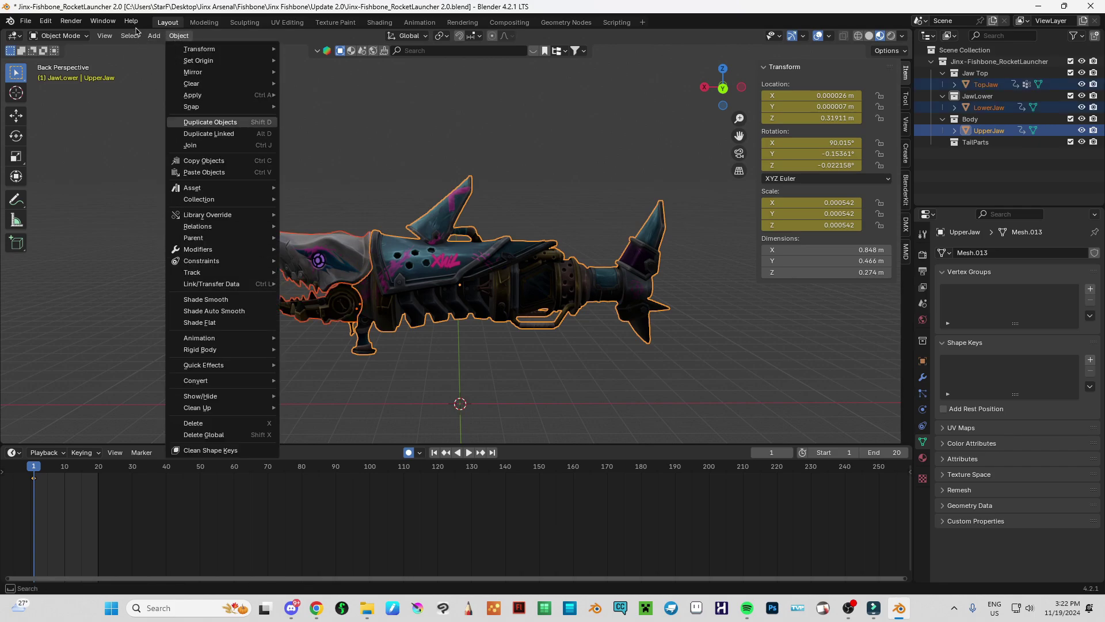
{"action": "mouse_move", "coordinate": [152, 36]}
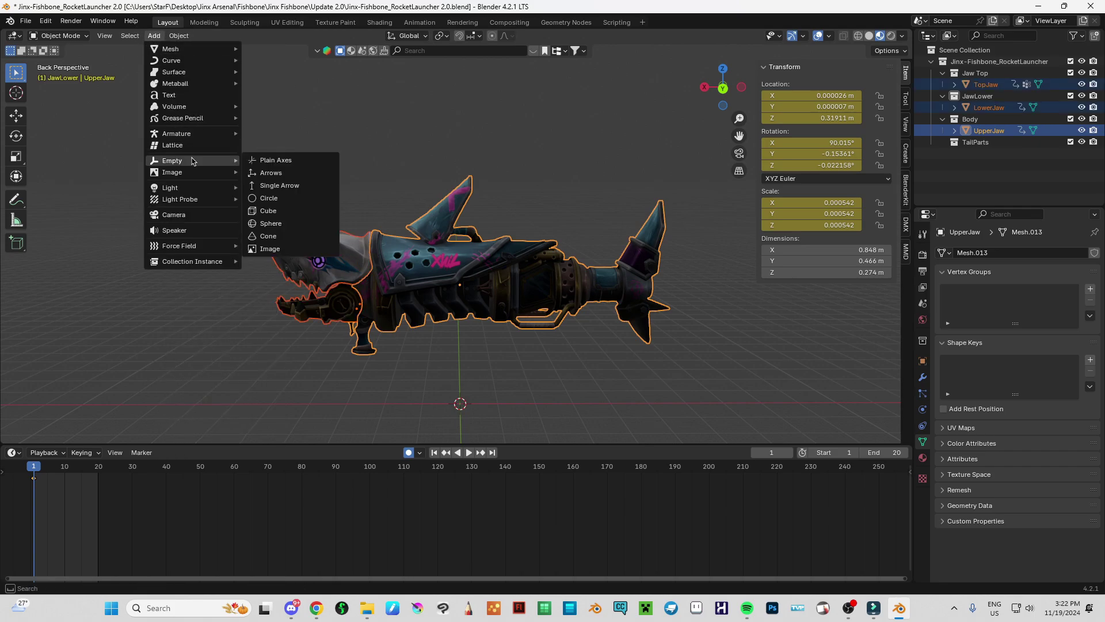
{"action": "mouse_move", "coordinate": [199, 129]}
{"action": "left_click", "coordinate": [270, 133]}
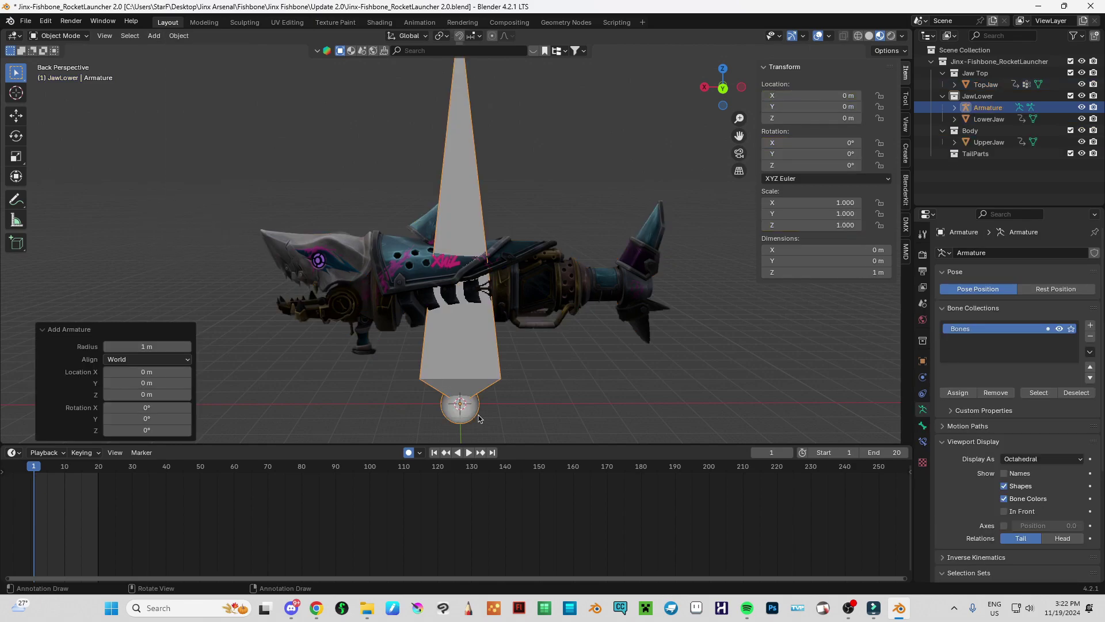
Set the armature's viewport display to In Front so the bone shows over the meshes.
{"action": "left_click", "coordinate": [463, 384]}
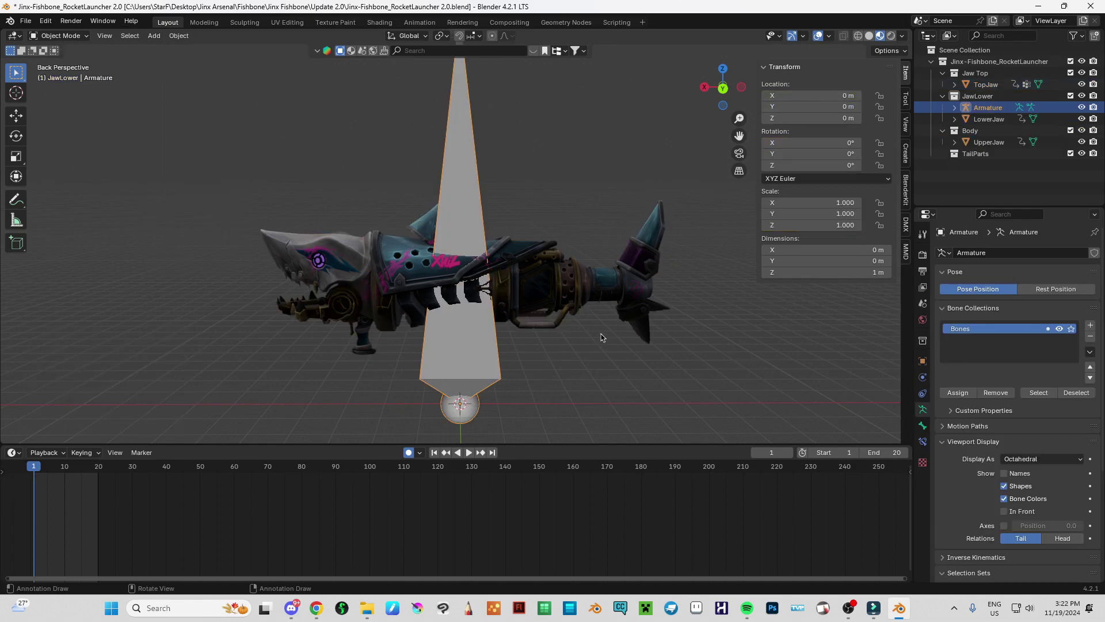
{"action": "middle_click_drag", "start_coordinate": [498, 248], "coordinate": [491, 195]}
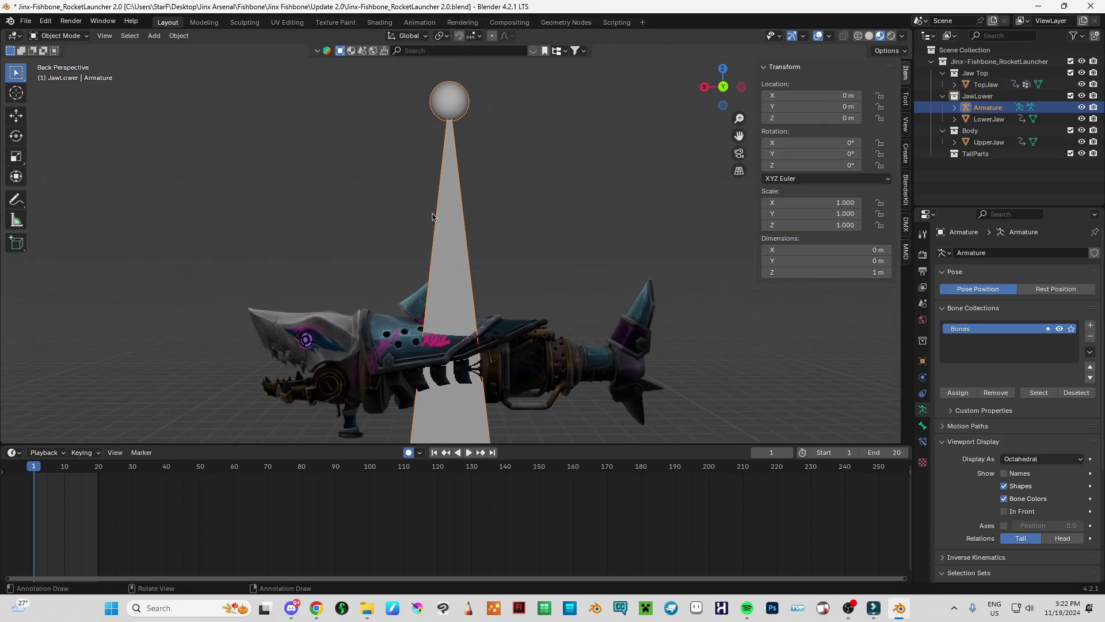
{"action": "key", "text": "shift+grave"}
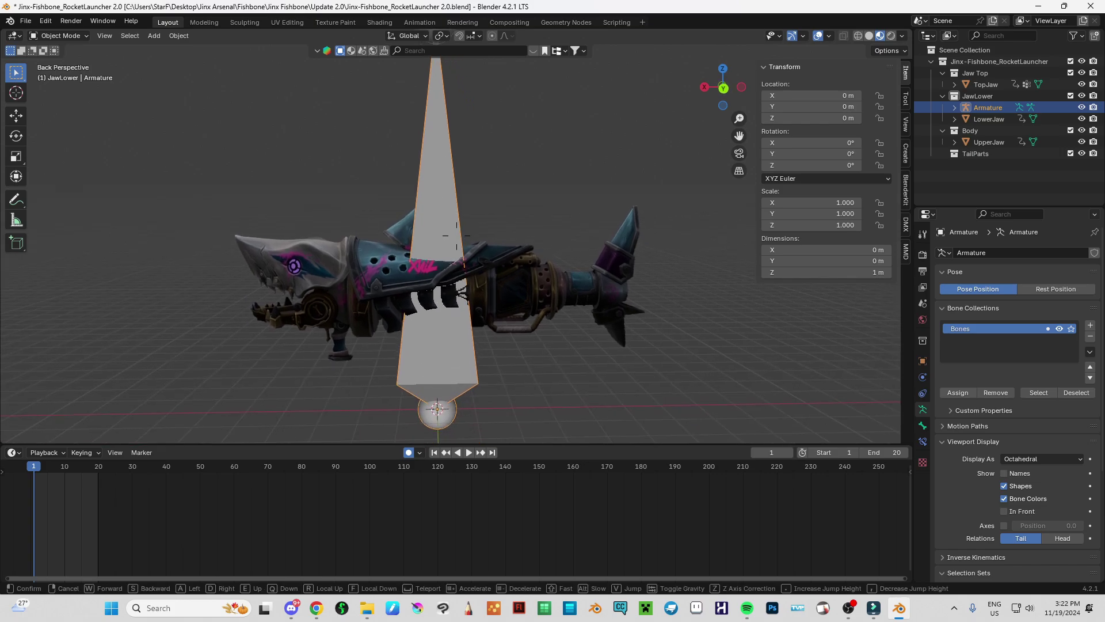
{"action": "key", "text": "Escape"}
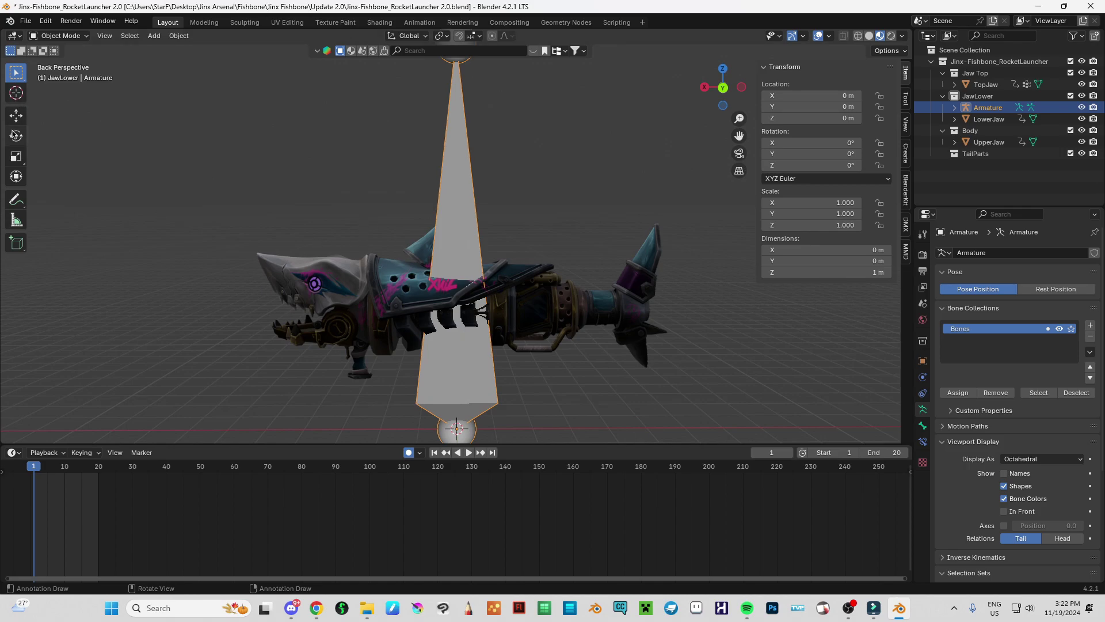
{"action": "left_click", "coordinate": [1005, 511]}
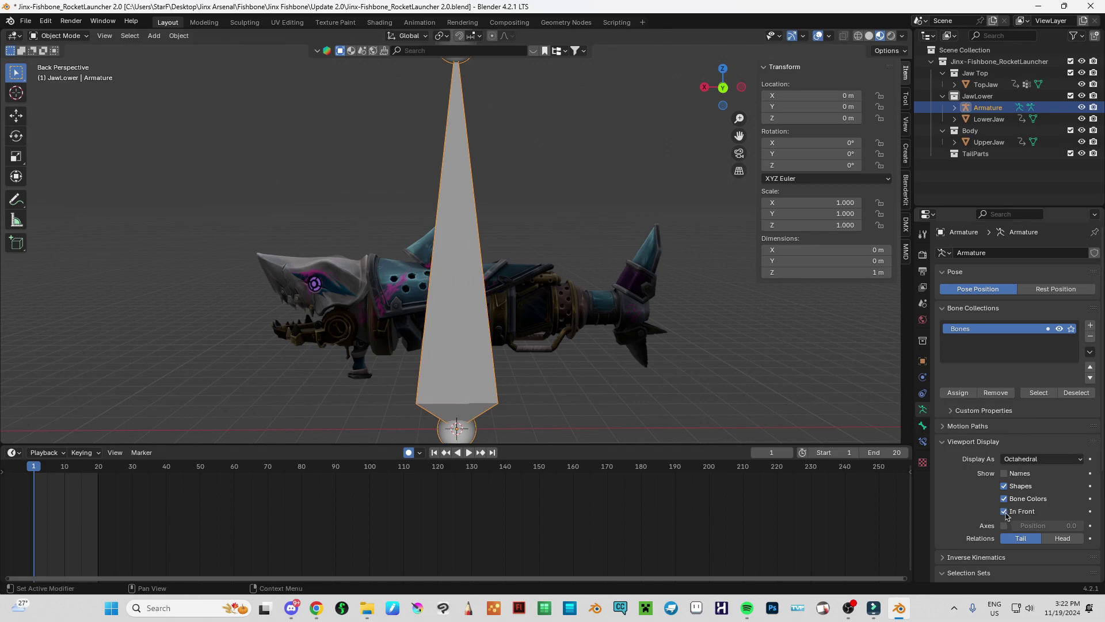
Rotate the armature about 88.3° around the global Y axis so it lies along the launcher.
{"action": "left_click", "coordinate": [16, 136]}
{"action": "left_click_drag", "start_coordinate": [457, 385], "coordinate": [400, 384]}
{"action": "middle_click_drag", "start_coordinate": [400, 383], "coordinate": [390, 380]}
Move the armature's base to the tail at about X -0.469 m, Z 0.32 m, and scale it to about 0.663.
{"action": "left_click", "coordinate": [16, 115]}
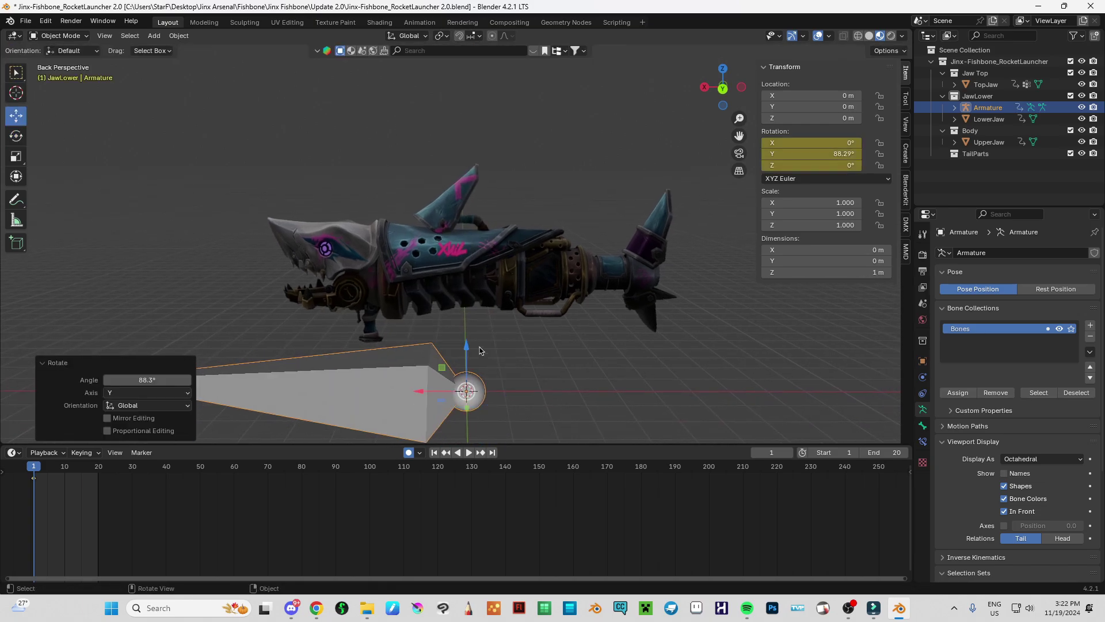
{"action": "left_click_drag", "start_coordinate": [466, 354], "coordinate": [603, 264]}
{"action": "key", "text": "s"}
{"action": "left_click", "coordinate": [756, 301]}
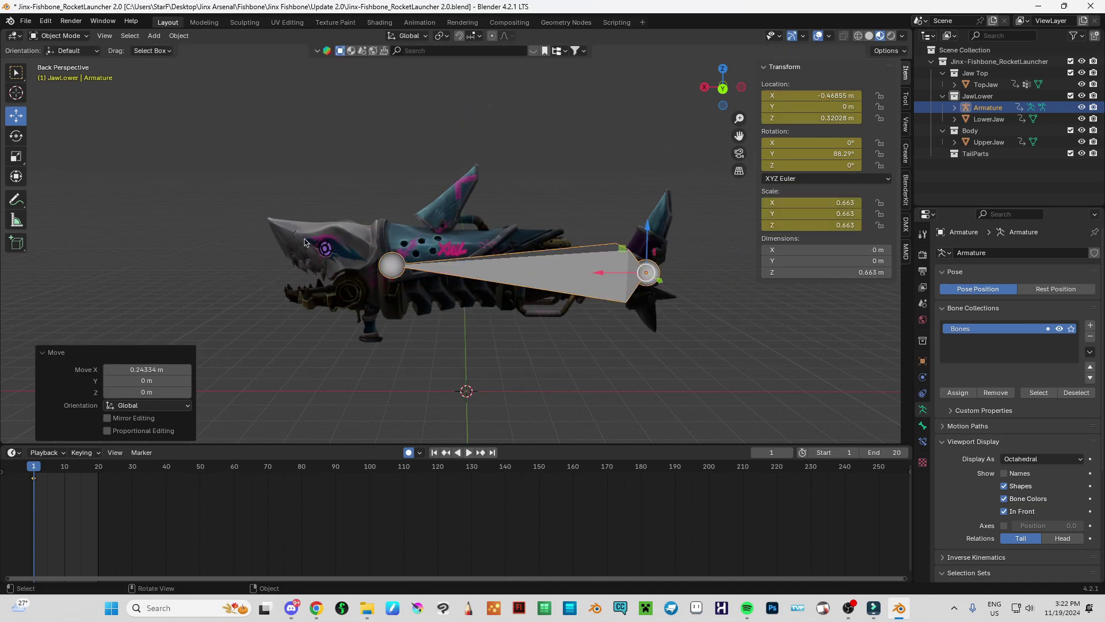
Extrude a bone about 0.28 m long from the armature's front tip into the top jaw in Edit Mode.
{"action": "left_click", "coordinate": [388, 268]}
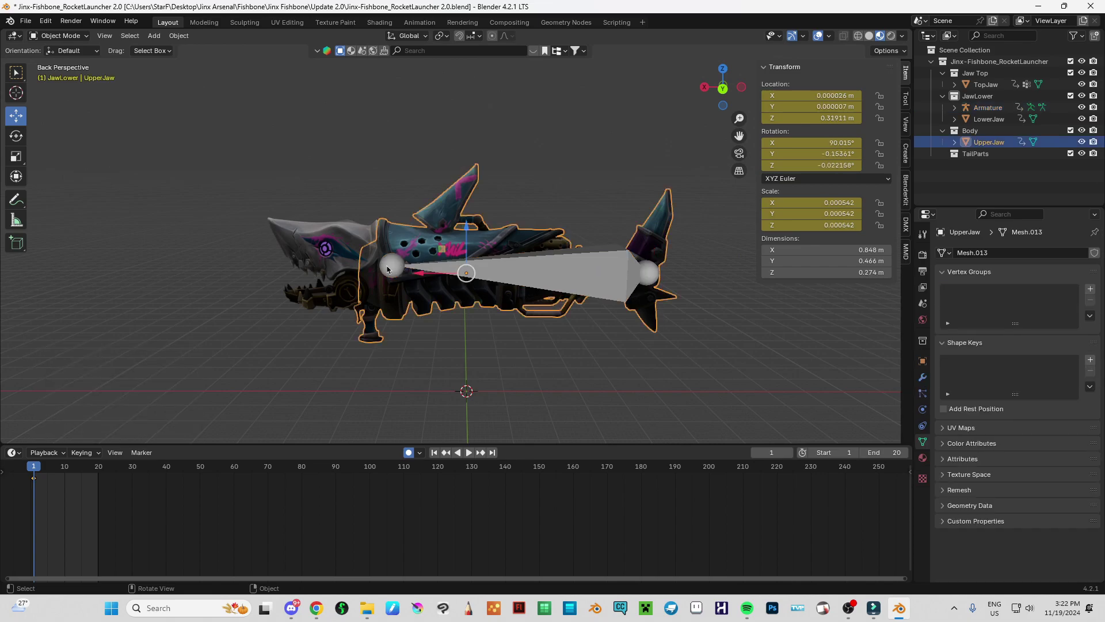
{"action": "left_click", "coordinate": [62, 36]}
{"action": "left_click", "coordinate": [58, 61]}
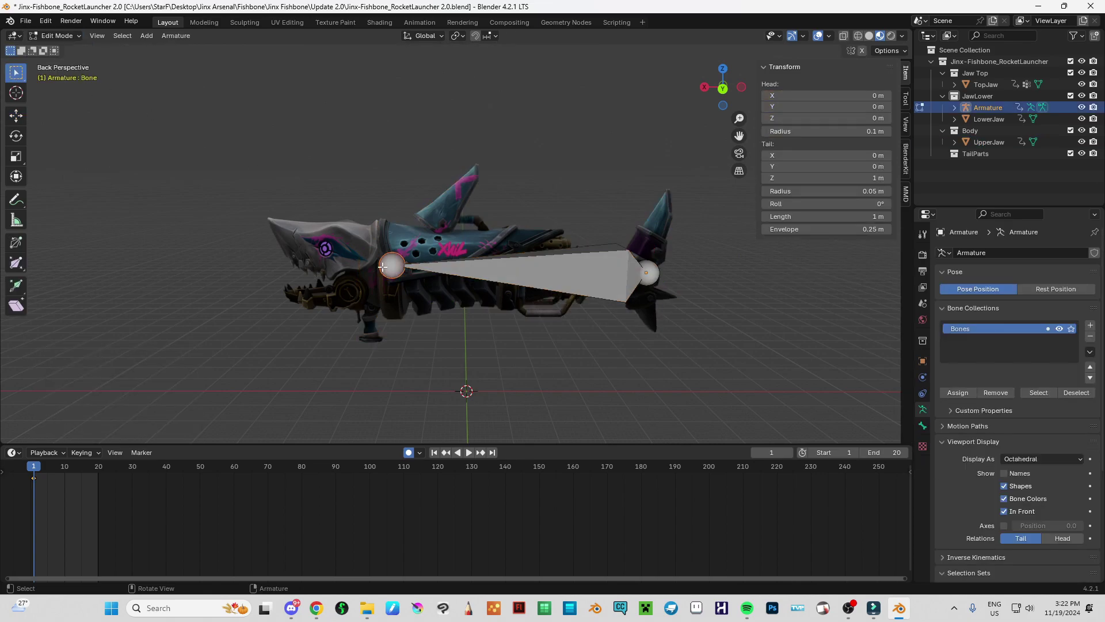
{"action": "key", "text": "e"}
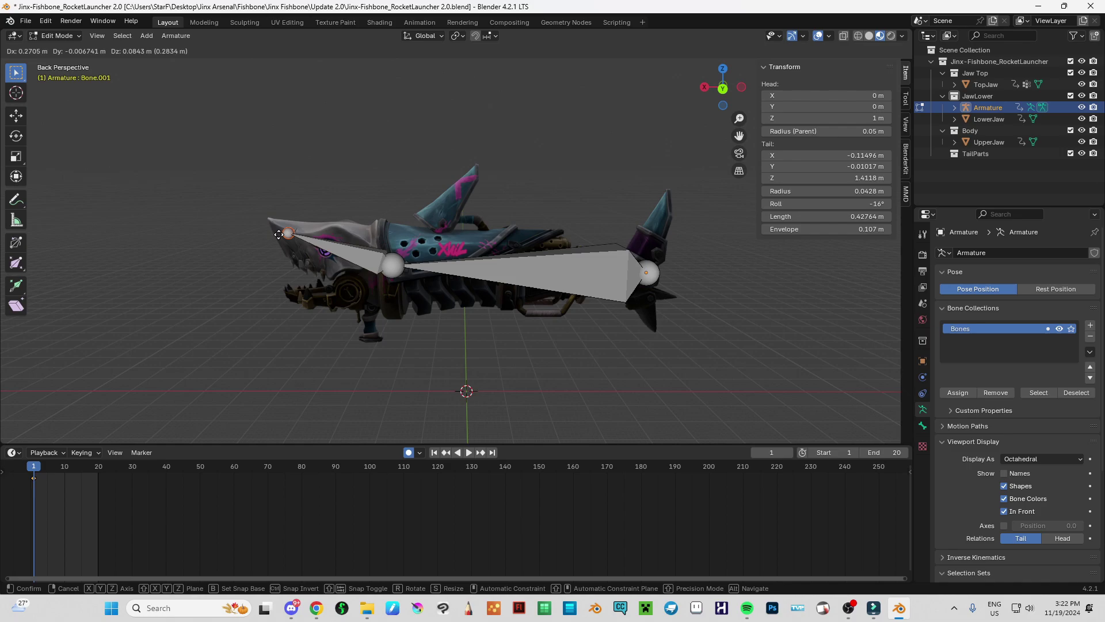
{"action": "left_click", "coordinate": [279, 234]}
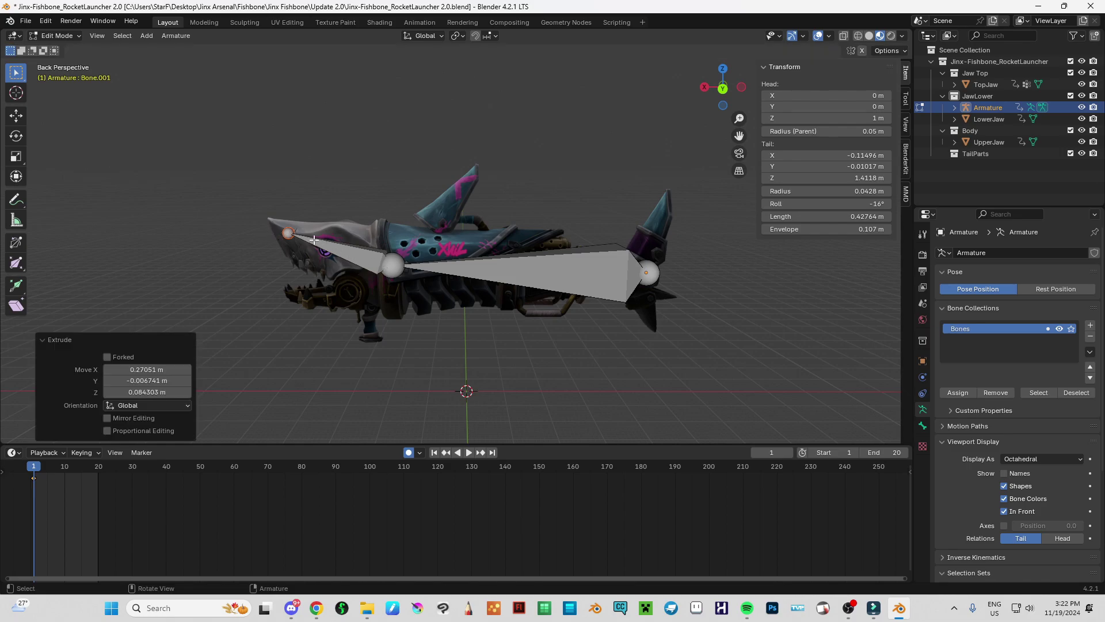
Try extruding a second bone from the same joint into the lower jaw, and undo both jaw bones.
{"action": "left_click", "coordinate": [398, 272]}
{"action": "key", "text": "e"}
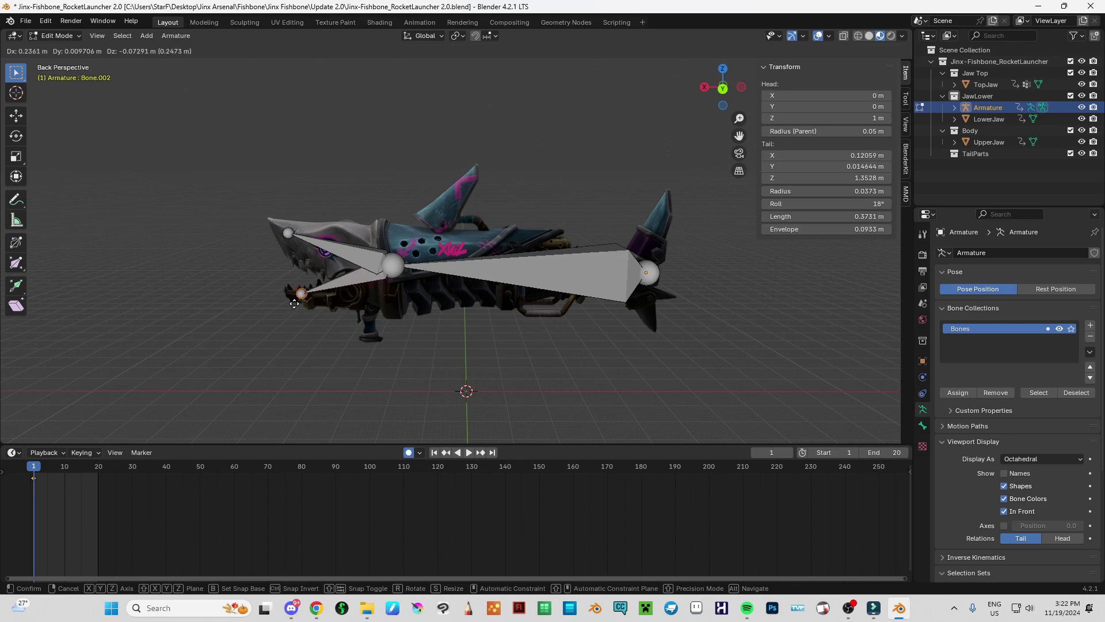
{"action": "right_click", "coordinate": [341, 282]}
{"action": "key", "text": "ctrl+z"}
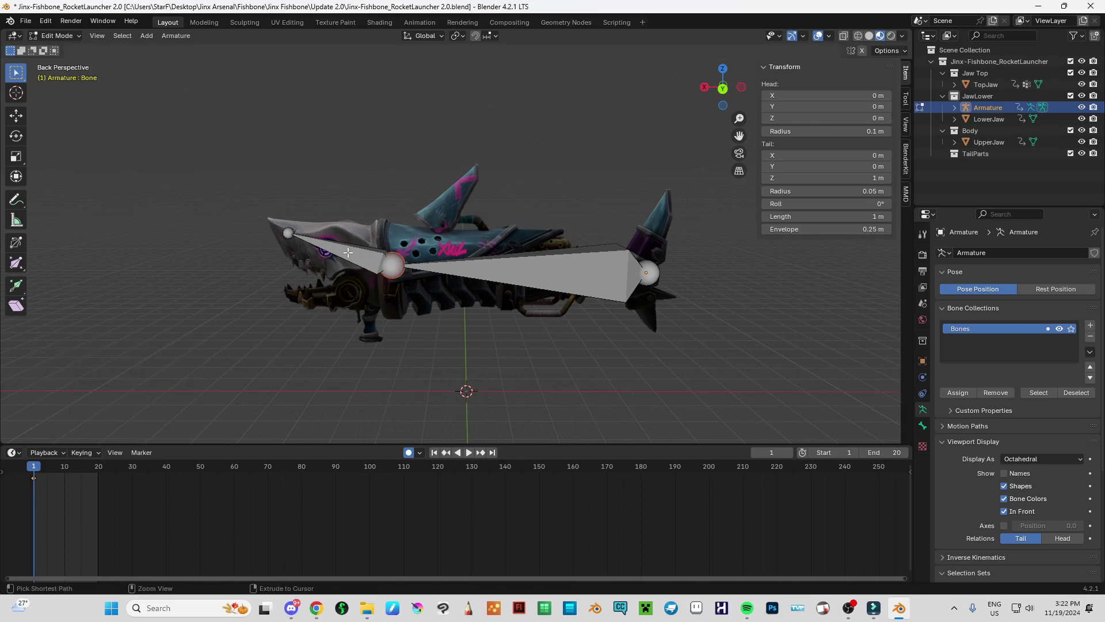
{"action": "key", "text": "ctrl+z"}
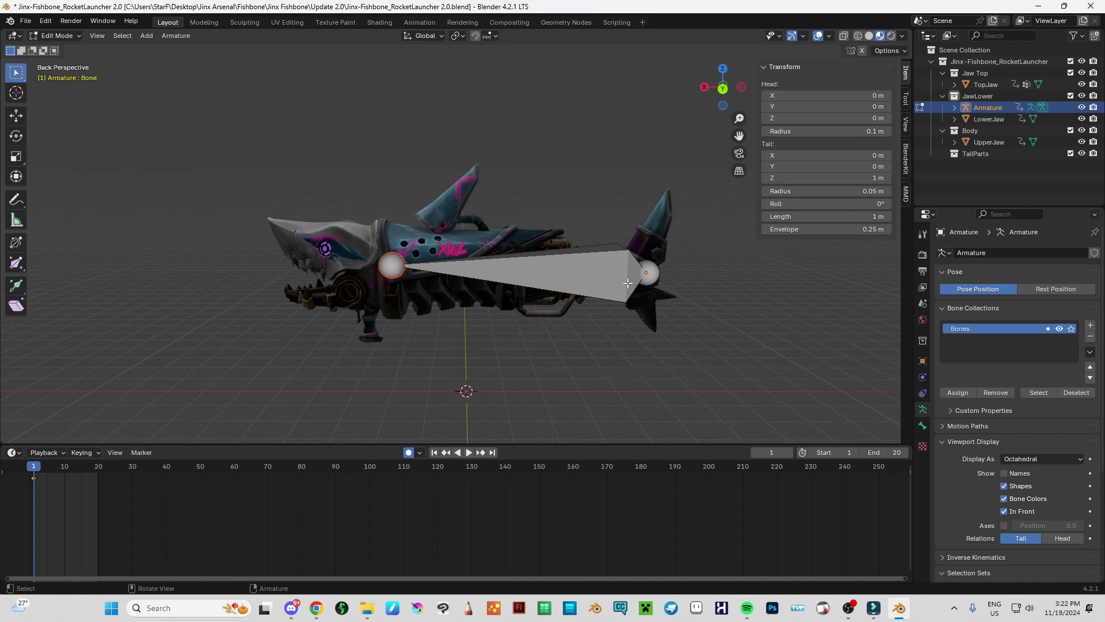
Scale the whole armature down to about 0.630 in Object Mode.
{"action": "key", "text": "Tab"}
{"action": "key", "text": "s"}
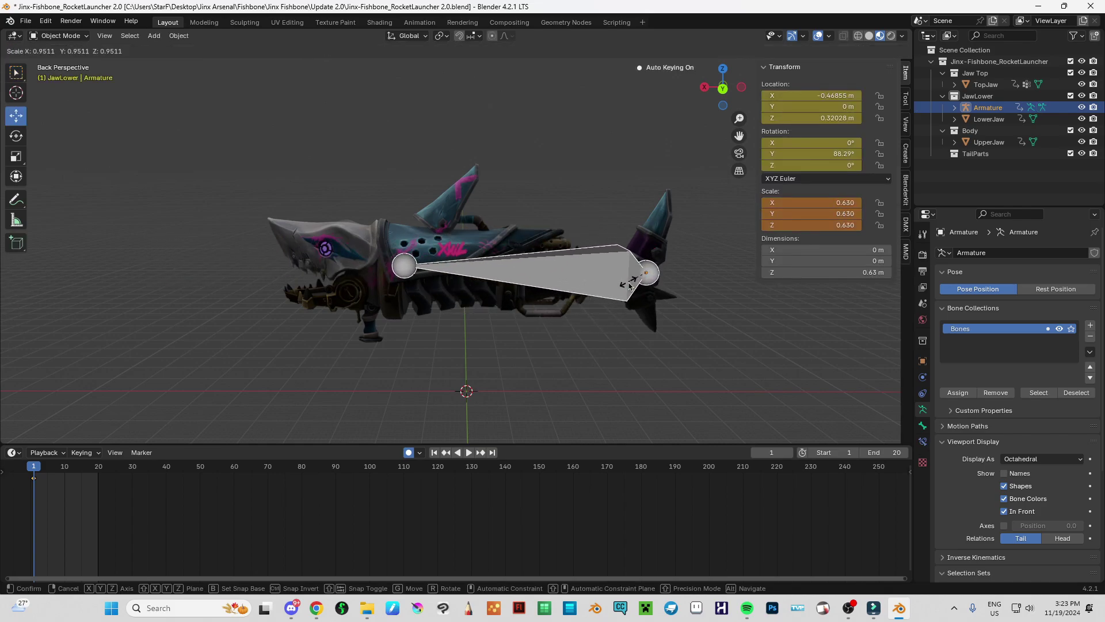
{"action": "left_click", "coordinate": [630, 286]}
{"action": "left_click", "coordinate": [364, 259]}
{"action": "left_click", "coordinate": [403, 274]}
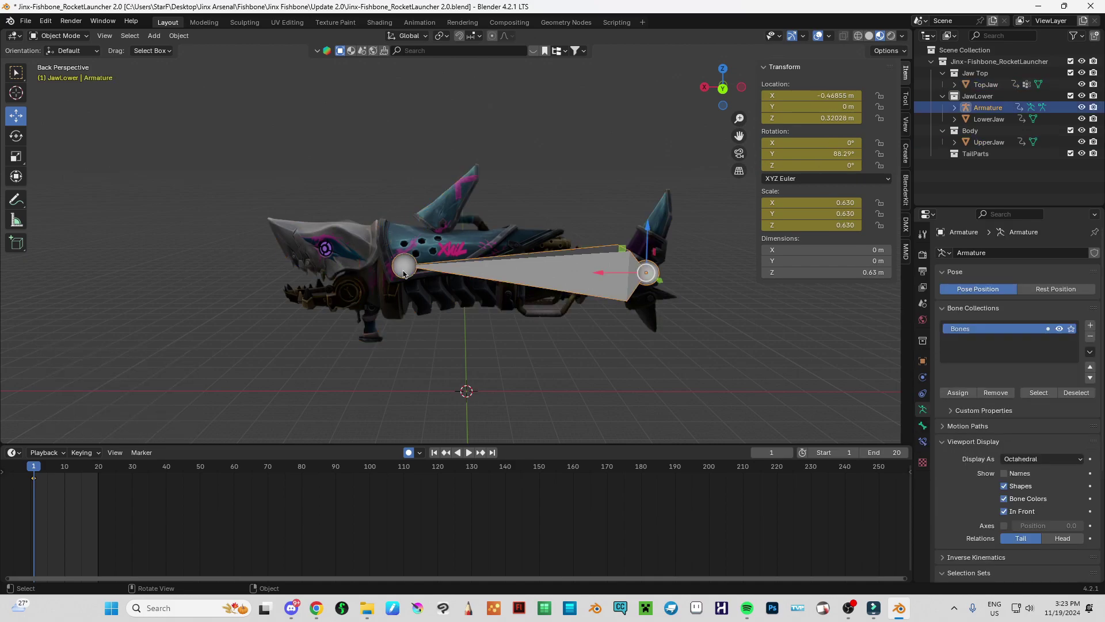
In Edit Mode, extrude a connector bone about 0.15 m long from the armature's front joint and a bone about 0.40 m long into the top jaw.
{"action": "left_click", "coordinate": [58, 35]}
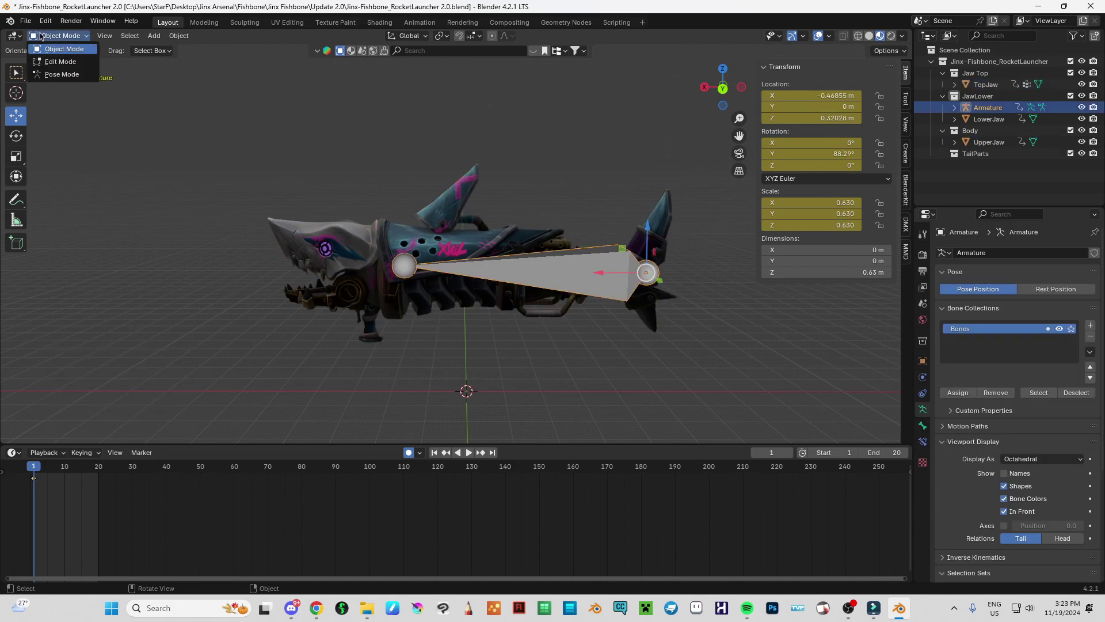
{"action": "left_click", "coordinate": [56, 67]}
{"action": "key", "text": "e"}
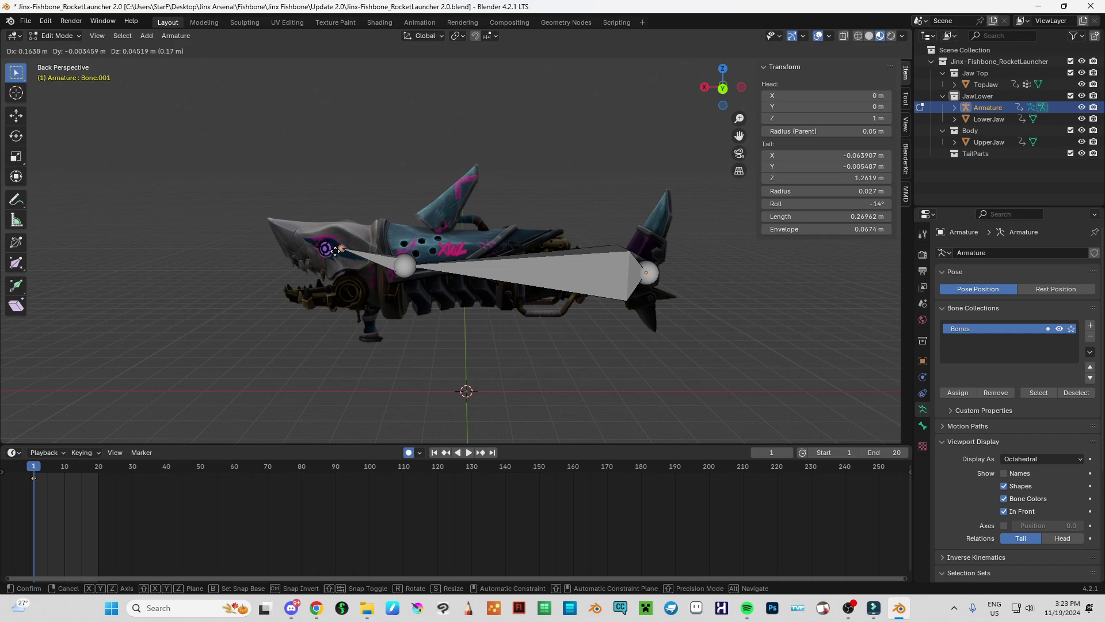
{"action": "left_click", "coordinate": [364, 257]}
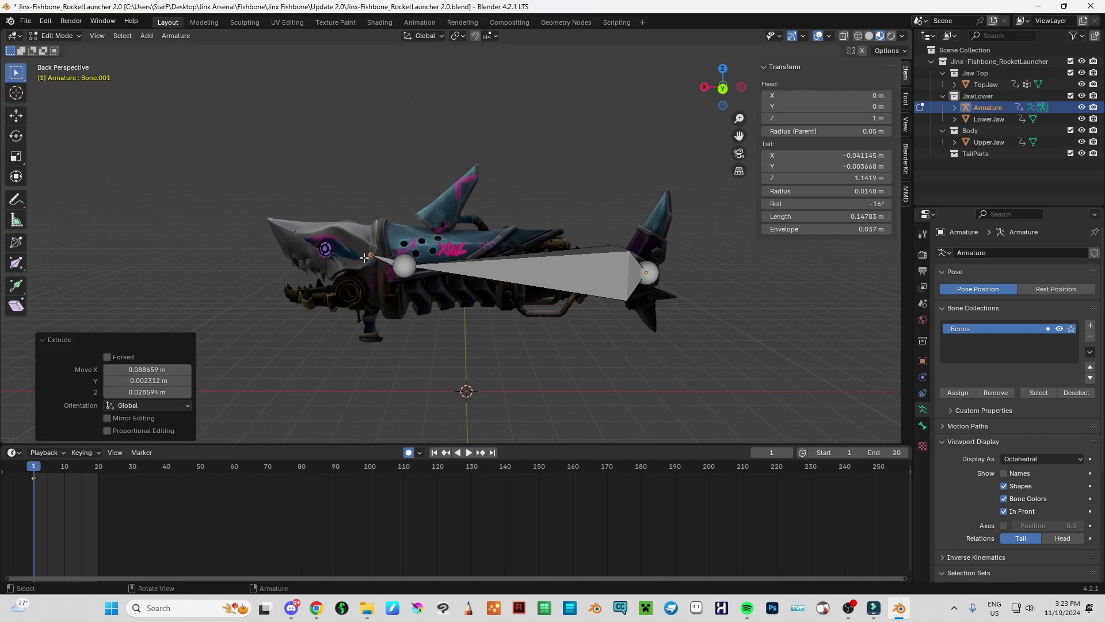
{"action": "key", "text": "e"}
{"action": "left_click", "coordinate": [283, 240]}
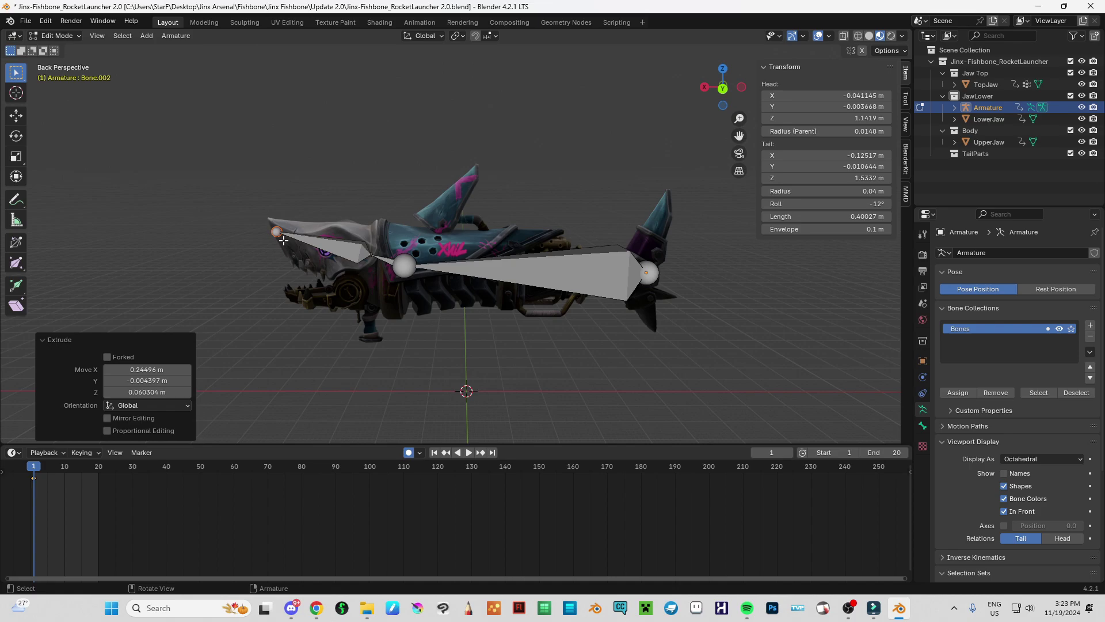
Extrude a connector bone about 0.16 m long downward from the same front joint and a bone about 0.32 m long into the lower jaw.
{"action": "left_click", "coordinate": [405, 271]}
{"action": "key", "text": "e"}
{"action": "left_click", "coordinate": [374, 297]}
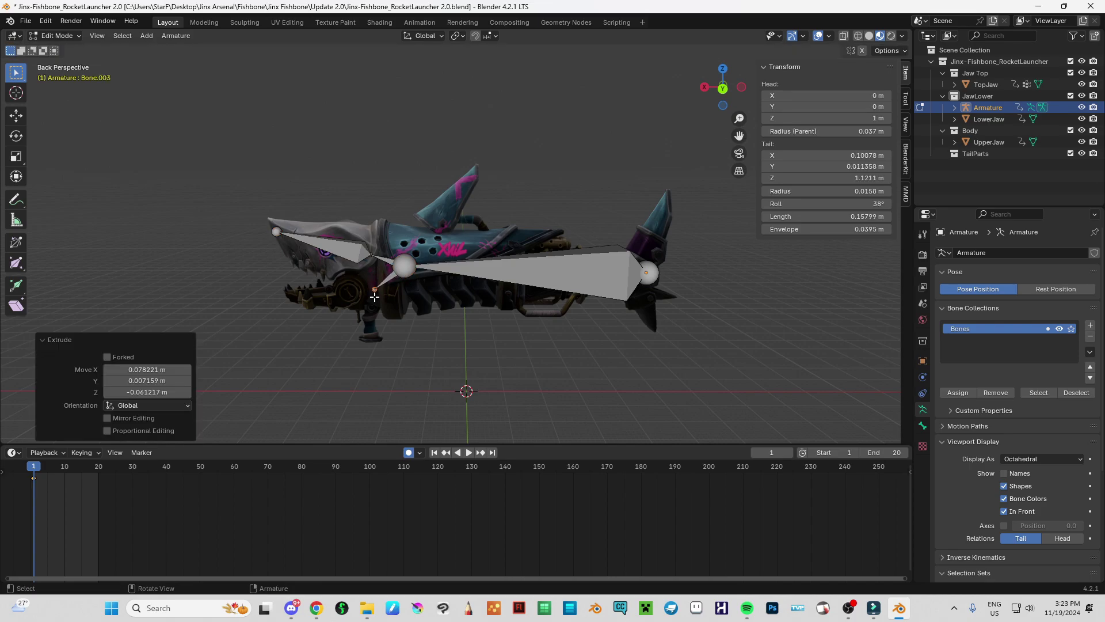
{"action": "key", "text": "e"}
{"action": "left_click", "coordinate": [309, 295]}
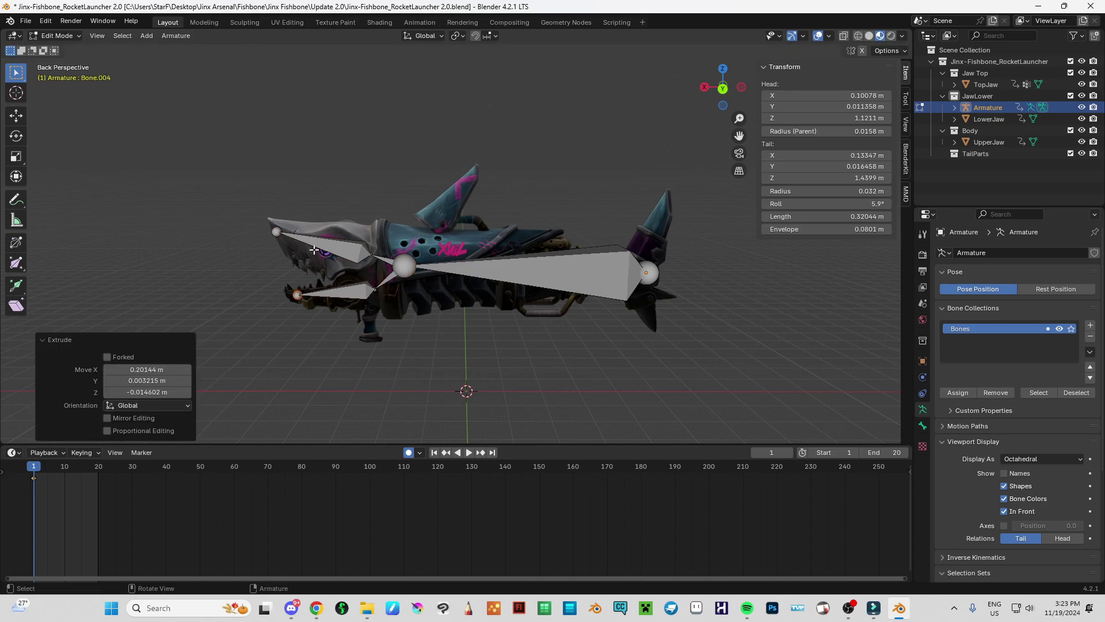
Try parenting the TopJaw mesh to the armature's active bone with the Bone option, and test rotating the top jaw bone.
{"action": "left_click", "coordinate": [61, 36]}
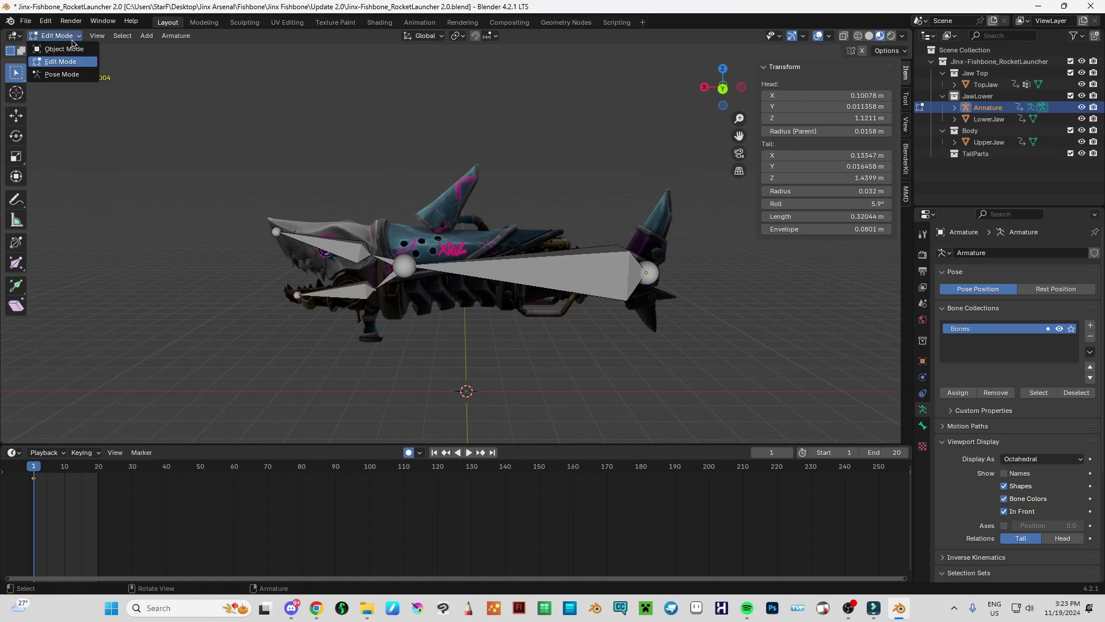
{"action": "left_click", "coordinate": [58, 49]}
{"action": "left_click", "coordinate": [343, 252], "text": "shift"}
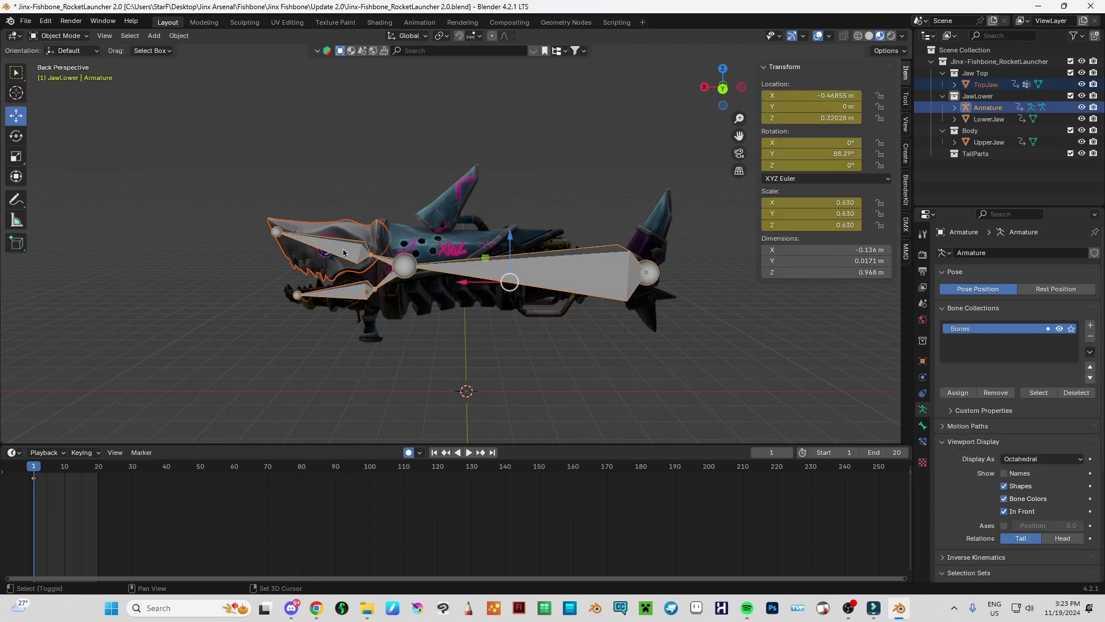
{"action": "left_click", "coordinate": [53, 36]}
{"action": "left_click", "coordinate": [74, 36]}
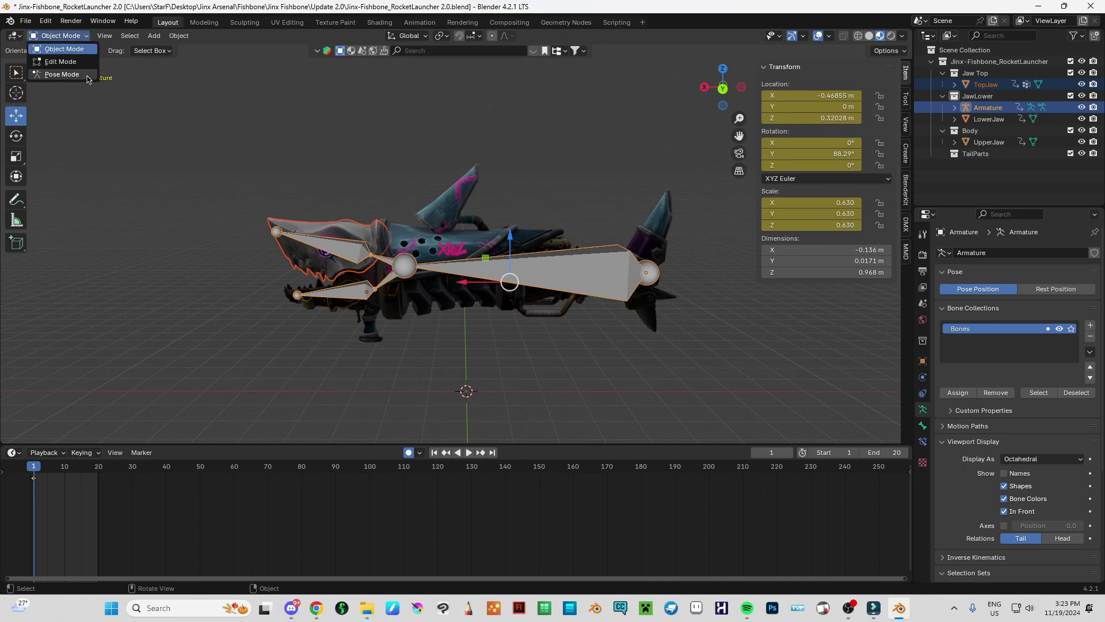
{"action": "left_click", "coordinate": [58, 78]}
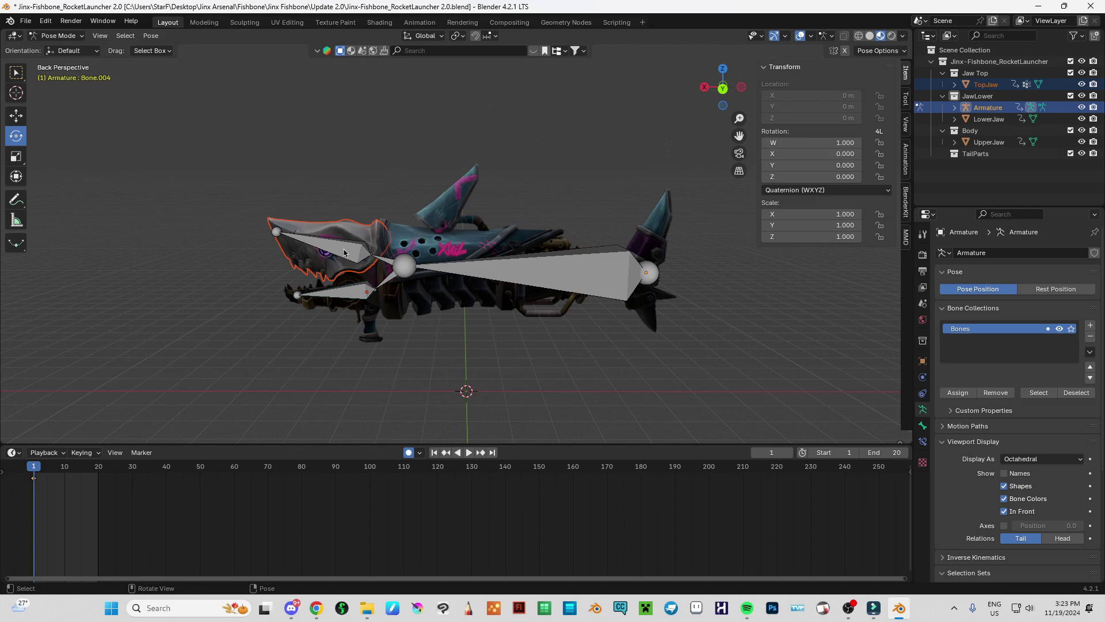
{"action": "key", "text": "ctrl+p"}
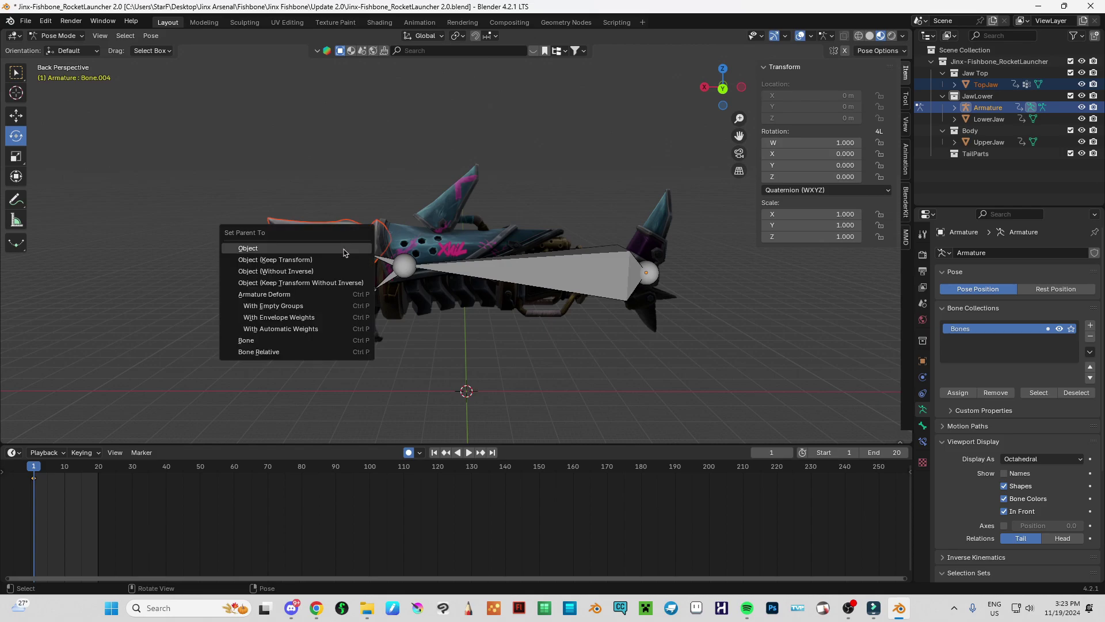
{"action": "left_click", "coordinate": [297, 345]}
{"action": "left_click", "coordinate": [340, 254]}
{"action": "key", "text": "r"}
{"action": "right_click", "coordinate": [316, 247]}
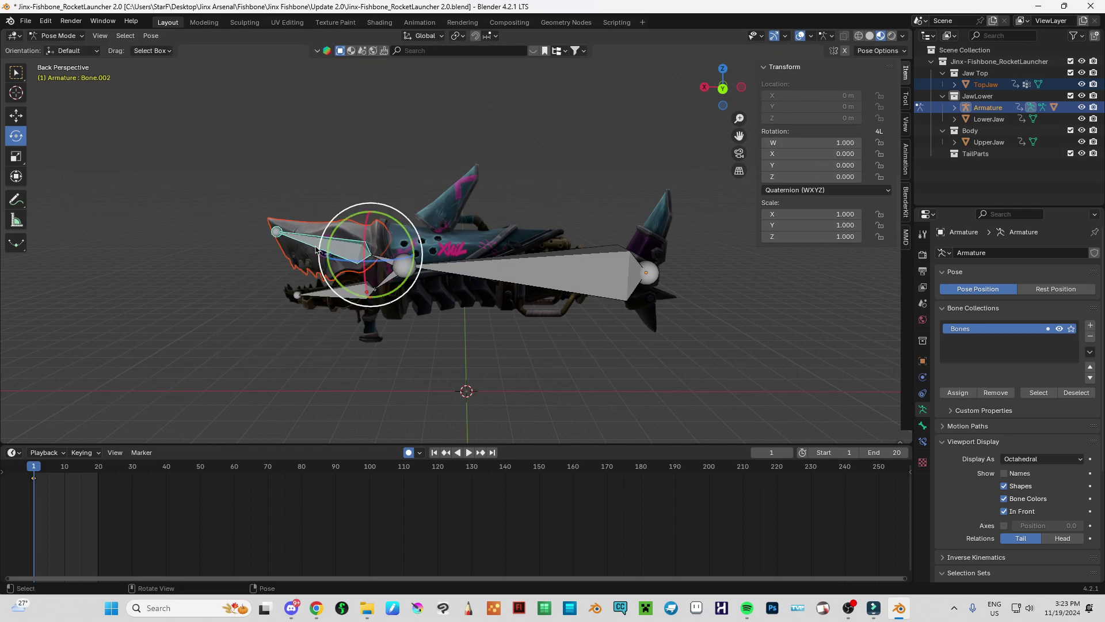
Parent the TopJaw mesh to the top jaw bone in Pose Mode with the Bone option.
{"action": "left_click", "coordinate": [56, 37]}
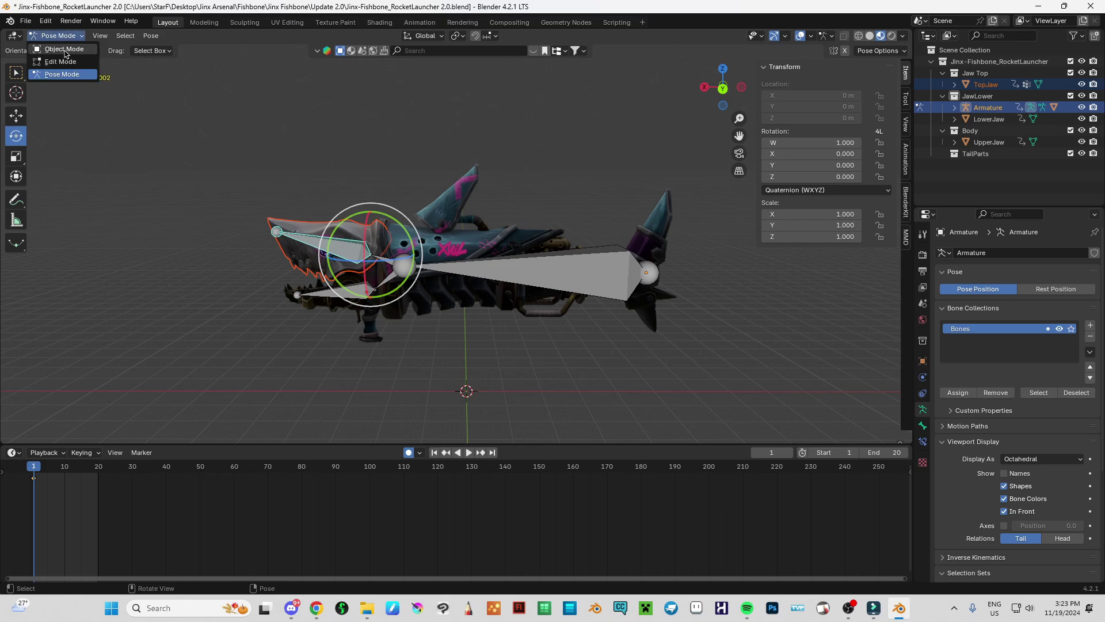
{"action": "left_click", "coordinate": [57, 42]}
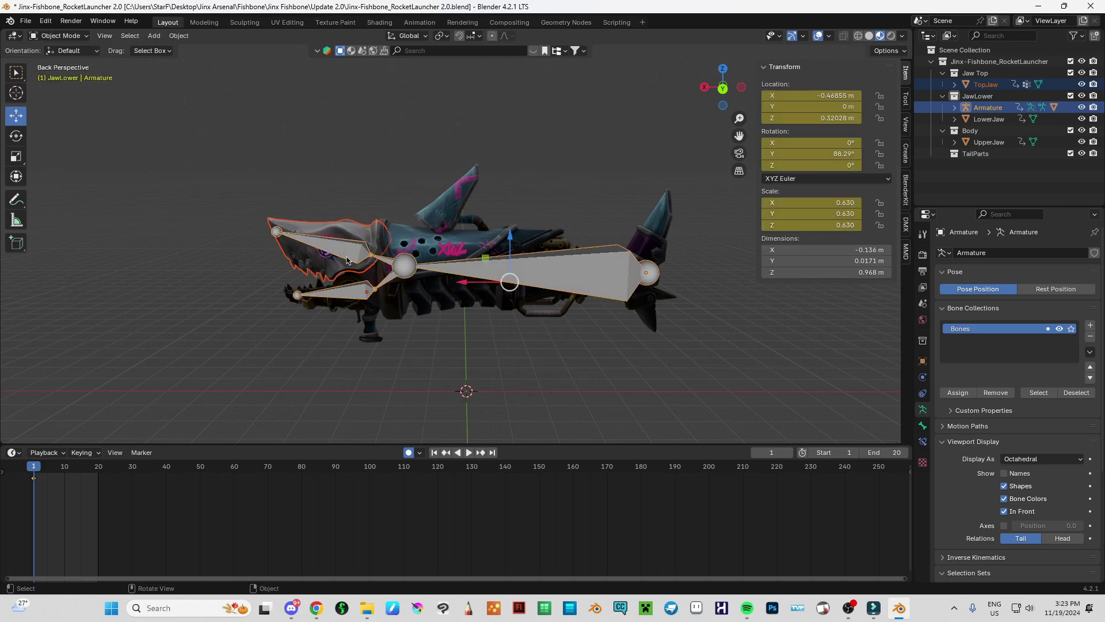
{"action": "left_click", "coordinate": [361, 227], "text": "shift"}
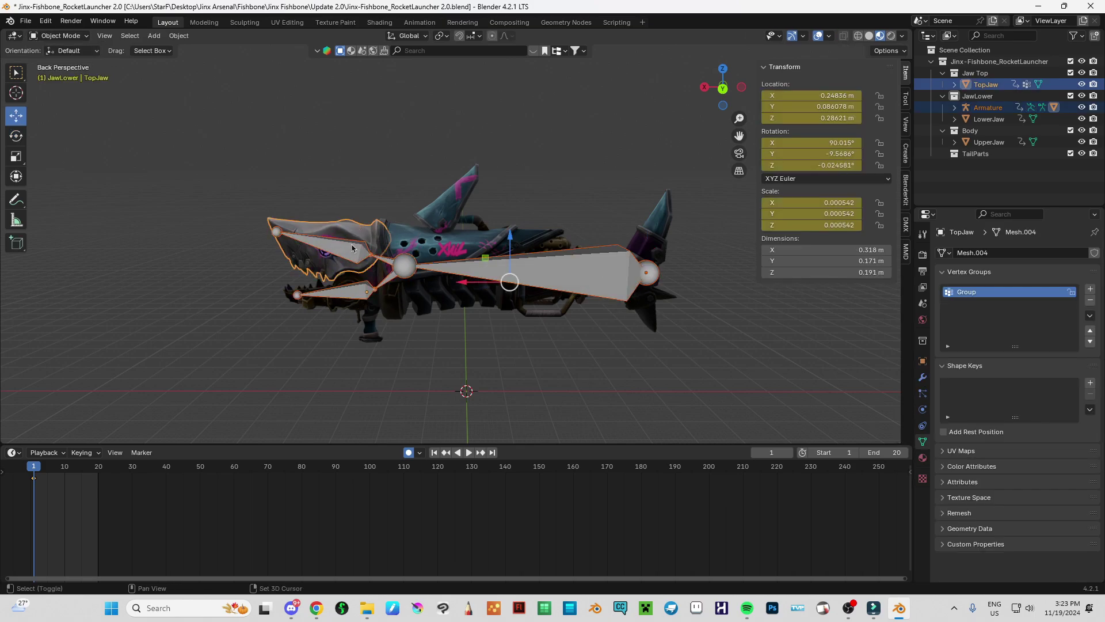
{"action": "left_click", "coordinate": [57, 36]}
{"action": "left_click", "coordinate": [346, 232]}
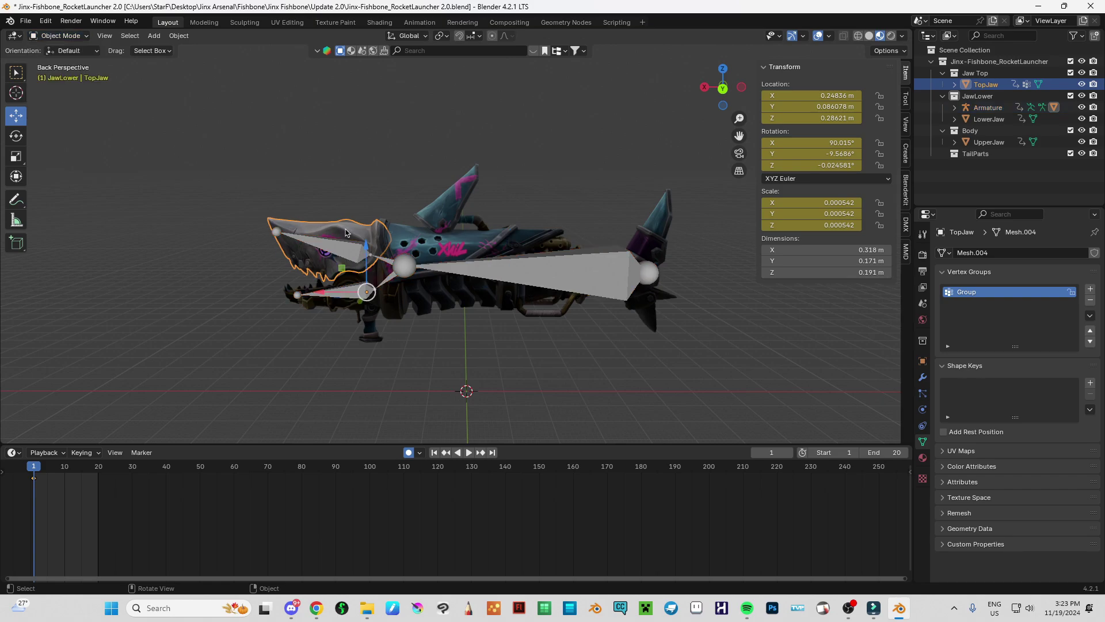
{"action": "left_click", "coordinate": [331, 251]}
{"action": "left_click", "coordinate": [332, 230]}
{"action": "left_click", "coordinate": [326, 245], "text": "shift"}
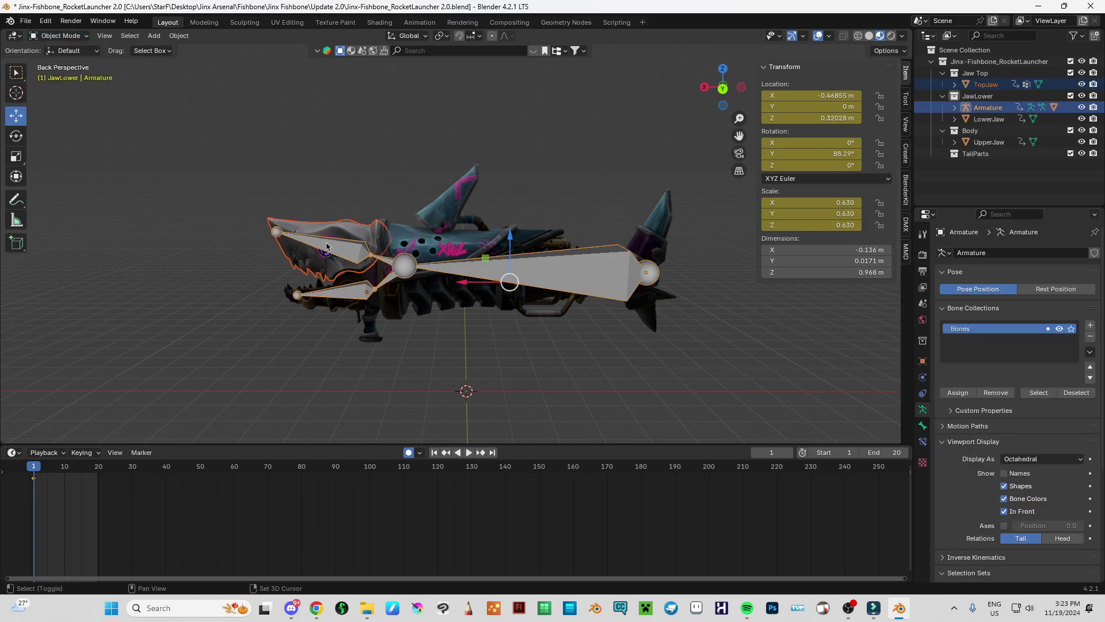
{"action": "left_click", "coordinate": [66, 36]}
{"action": "left_click", "coordinate": [60, 75]}
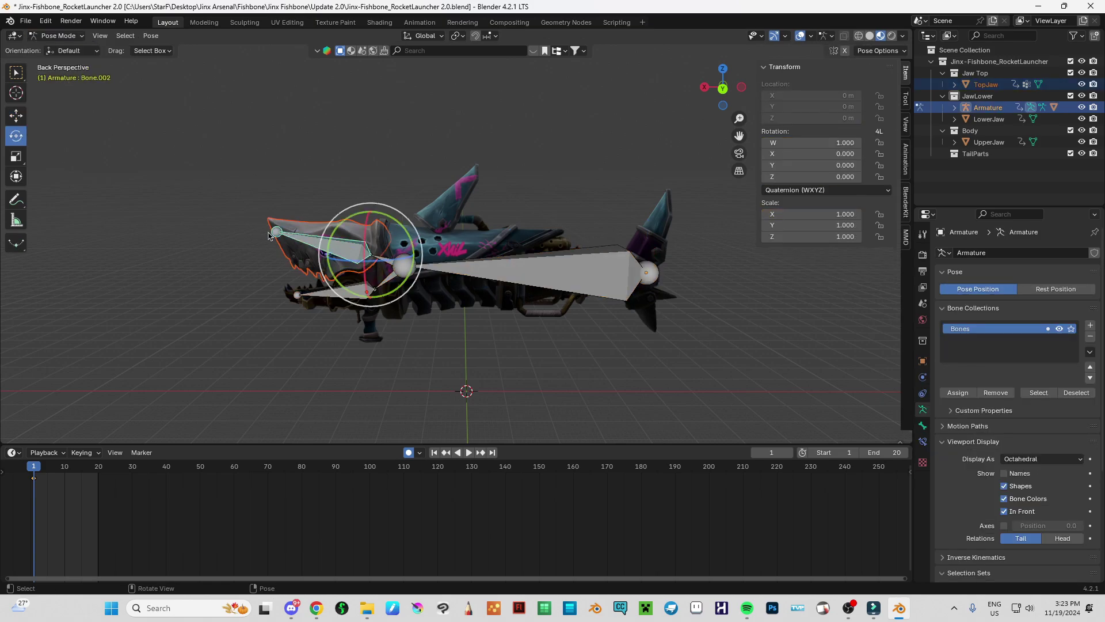
{"action": "key", "text": "ctrl+p"}
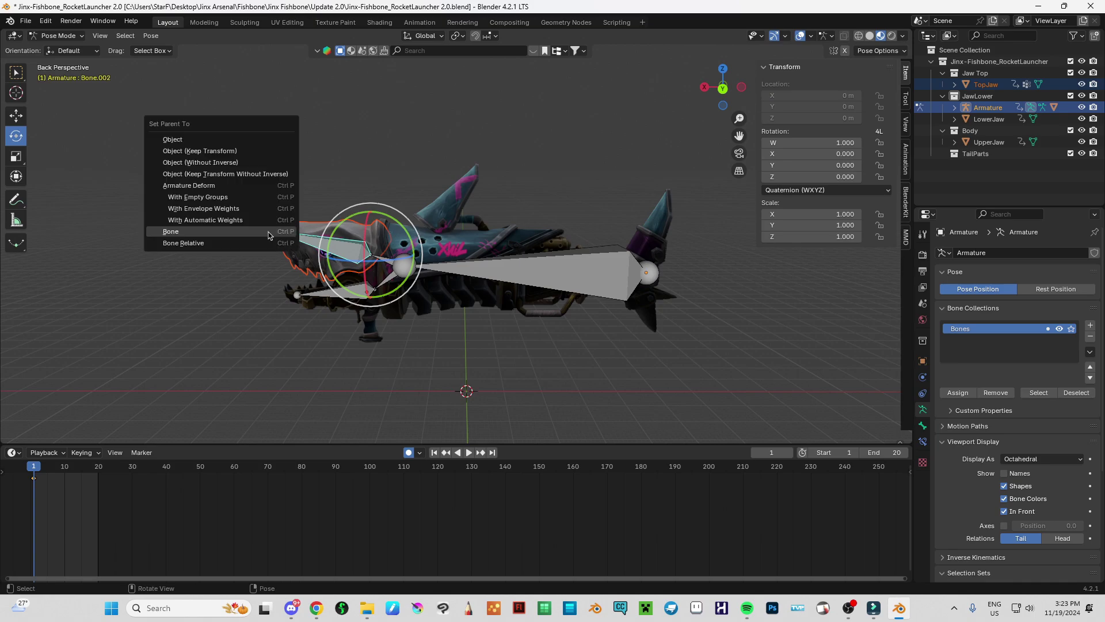
{"action": "left_click", "coordinate": [268, 233]}
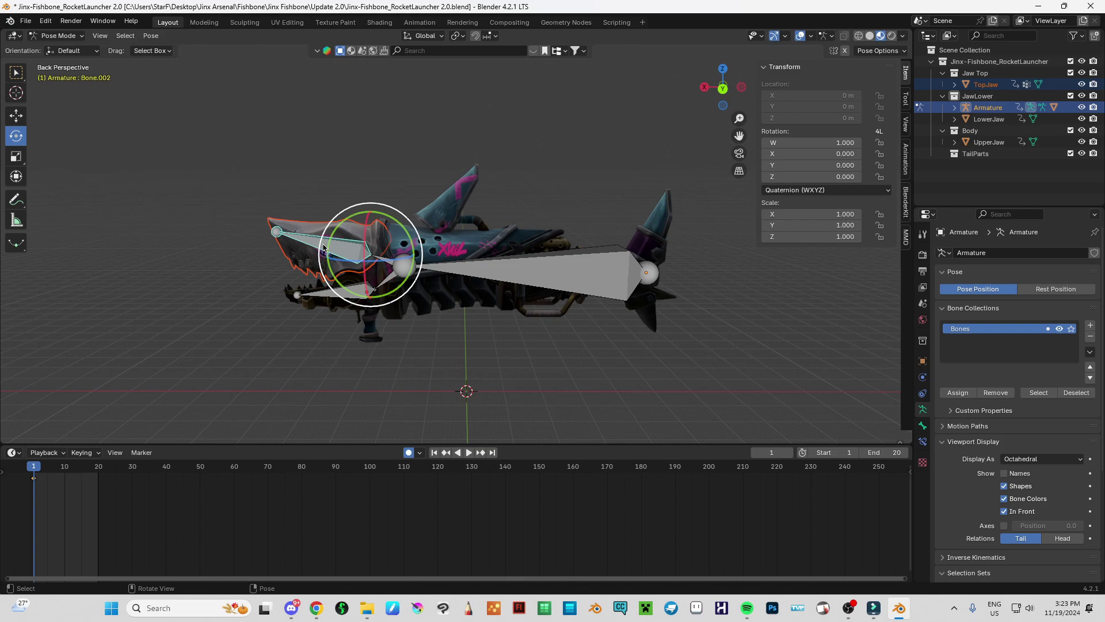
Test the top jaw bone by rotating it about -11.4° around the global Y axis and back by about 5.67°.
{"action": "left_click_drag", "start_coordinate": [323, 248], "coordinate": [311, 224]}
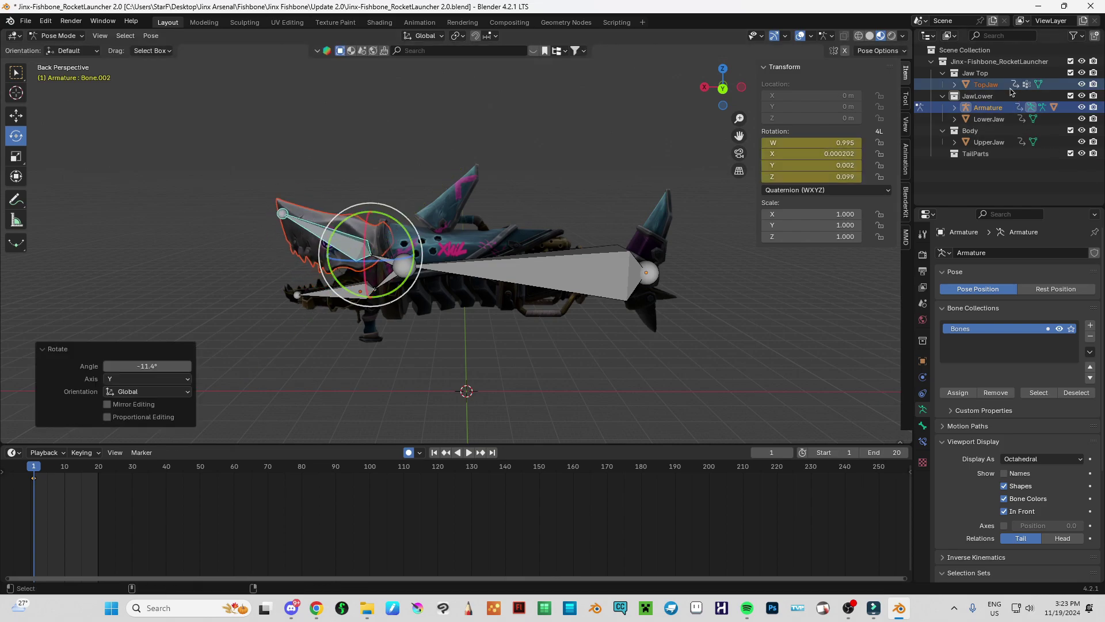
{"action": "left_click", "coordinate": [546, 219]}
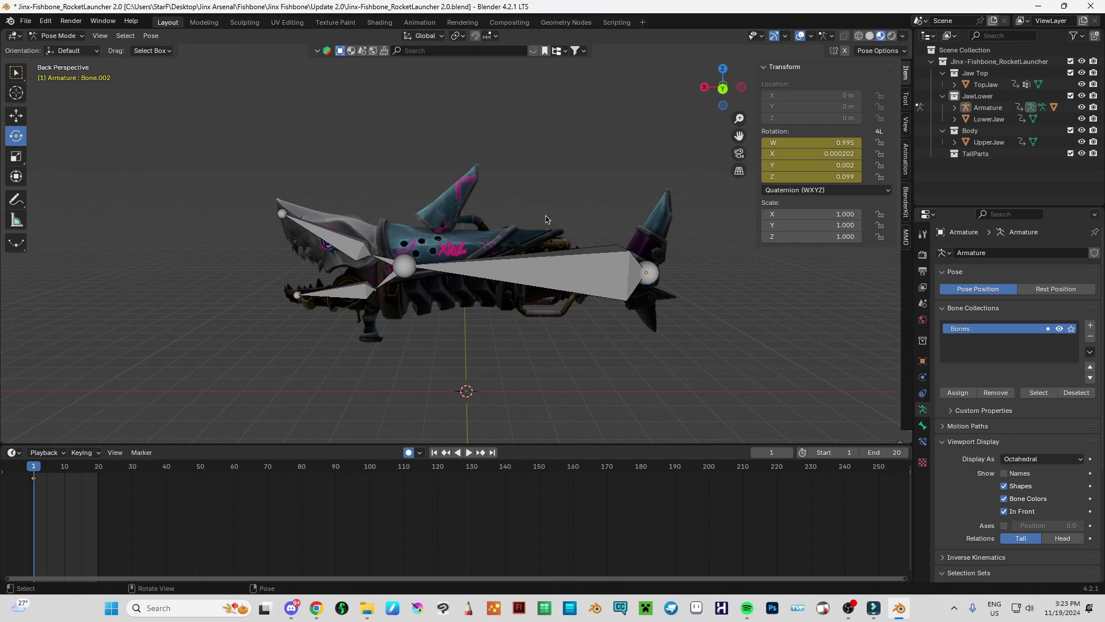
{"action": "left_click", "coordinate": [362, 245]}
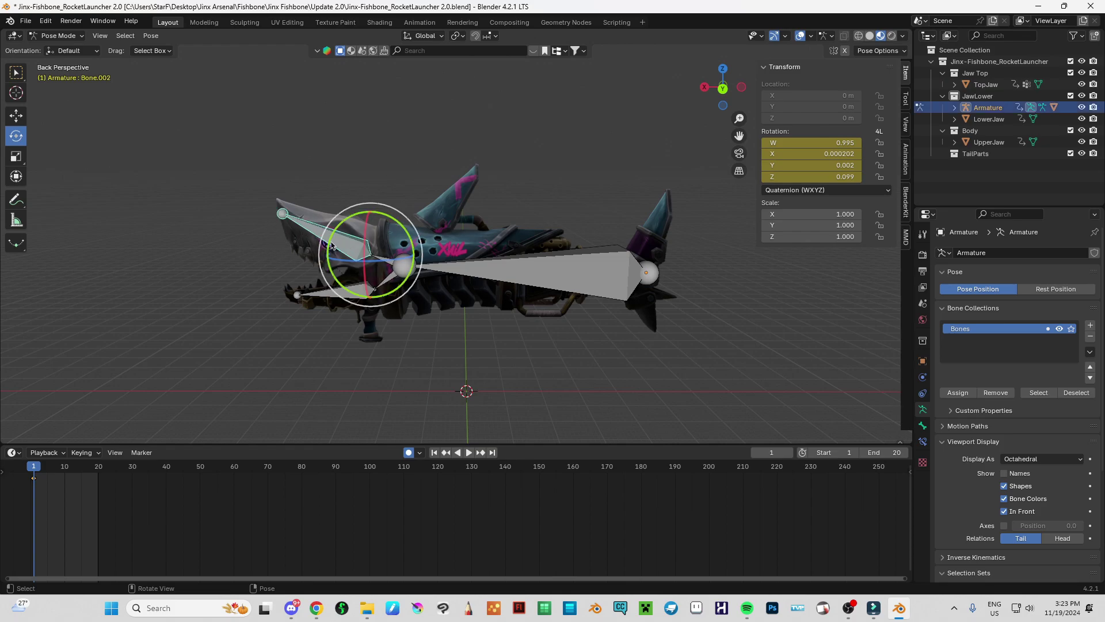
{"action": "left_click_drag", "start_coordinate": [331, 246], "coordinate": [294, 254]}
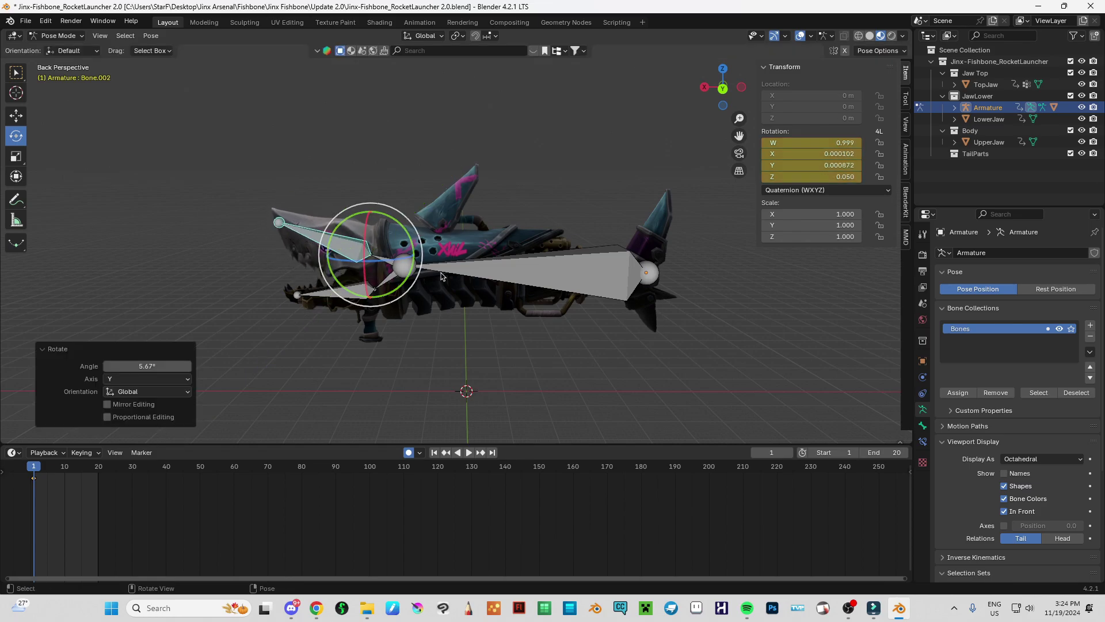
{"action": "left_click", "coordinate": [503, 278]}
Parent the LowerJaw mesh to the lower jaw bone in Pose Mode with the Bone option.
{"action": "left_click", "coordinate": [328, 293]}
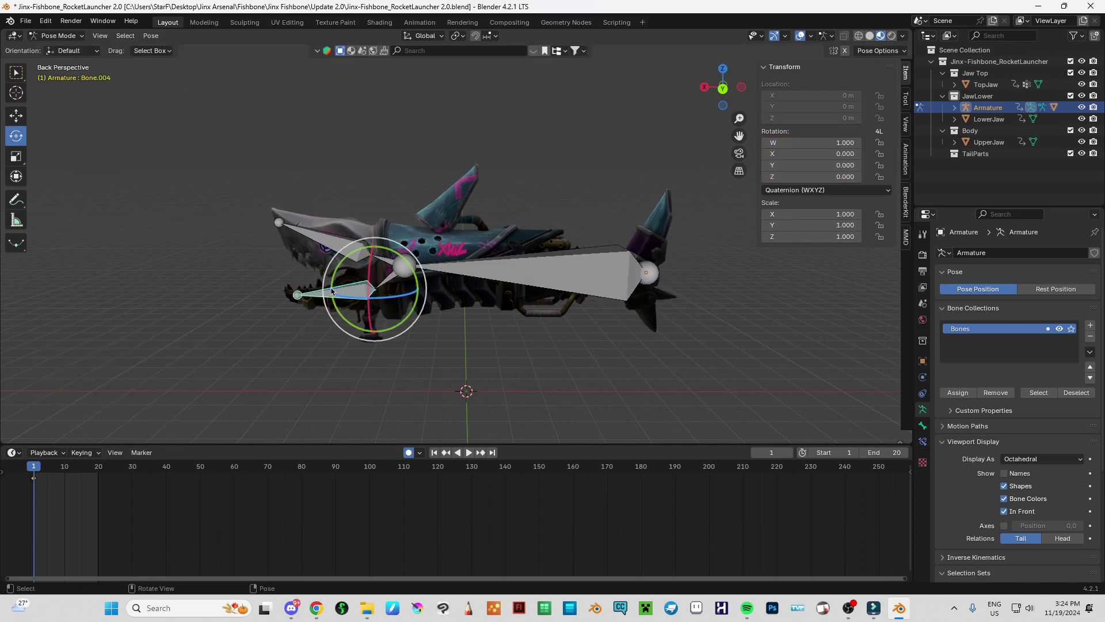
{"action": "left_click", "coordinate": [58, 36]}
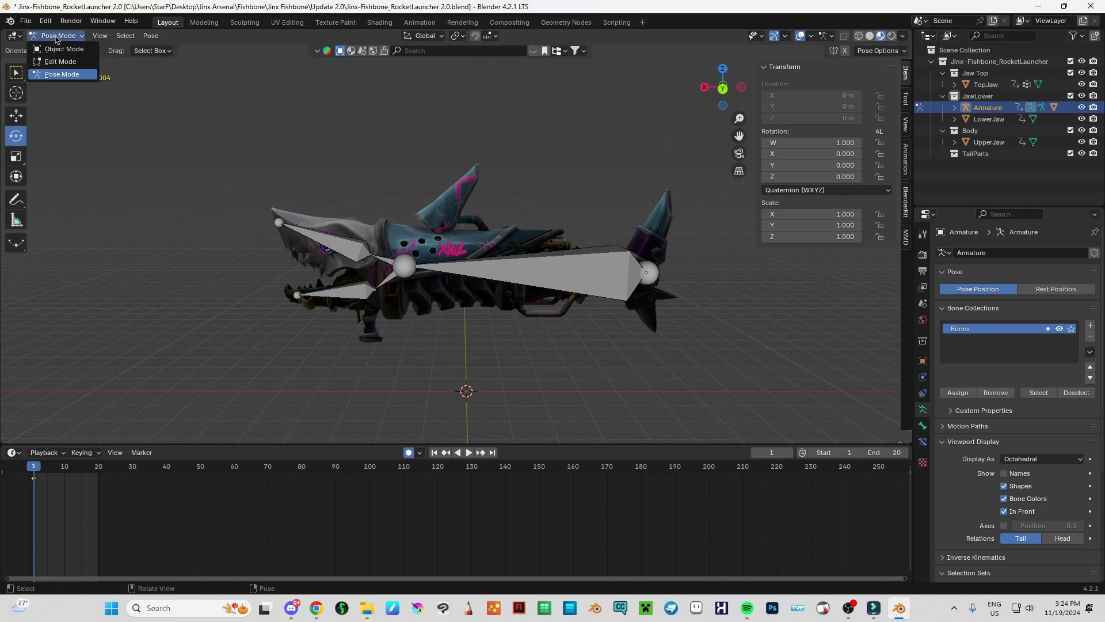
{"action": "left_click", "coordinate": [57, 51]}
{"action": "key", "text": "shift+grave"}
{"action": "key", "text": "w"}
{"action": "key", "text": "a"}
{"action": "left_click", "coordinate": [396, 283]}
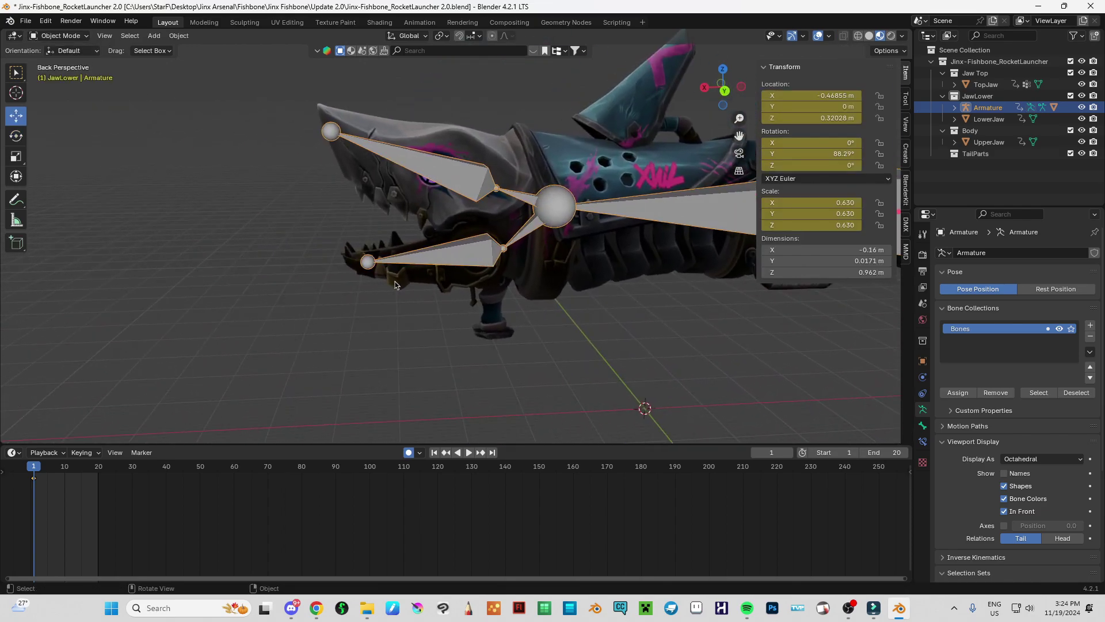
{"action": "left_click", "coordinate": [412, 286]}
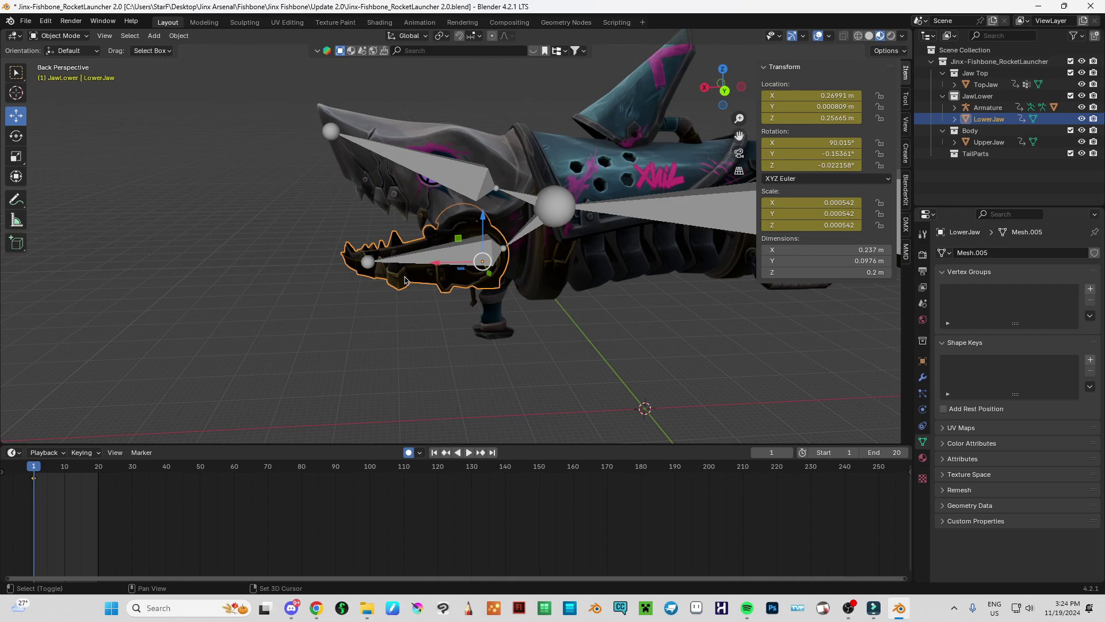
{"action": "left_click", "coordinate": [414, 257], "text": "shift"}
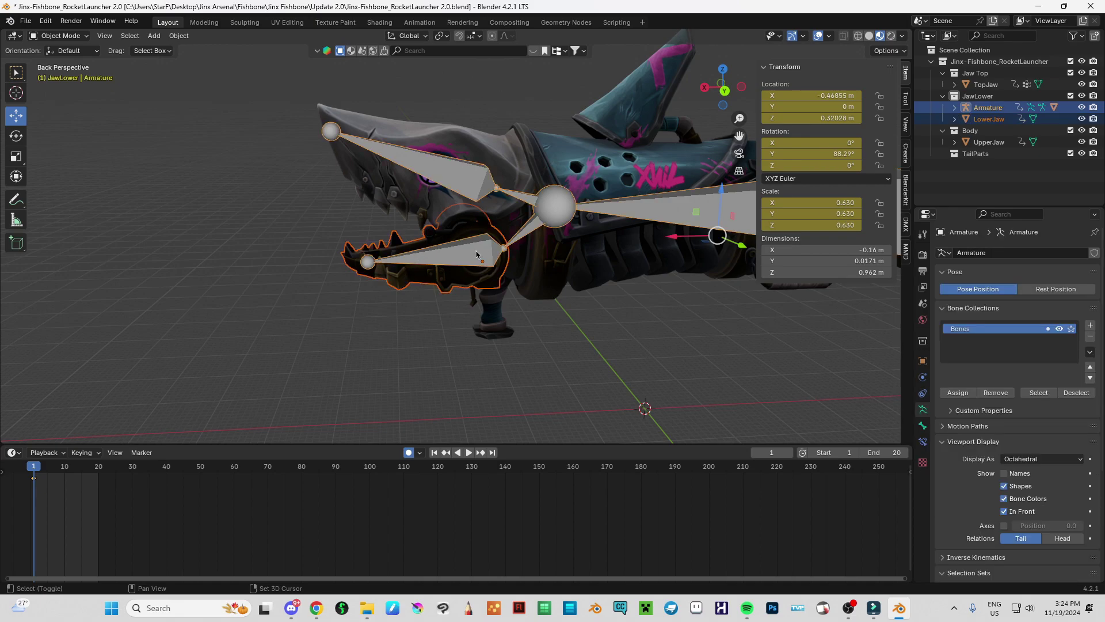
{"action": "left_click", "coordinate": [57, 36]}
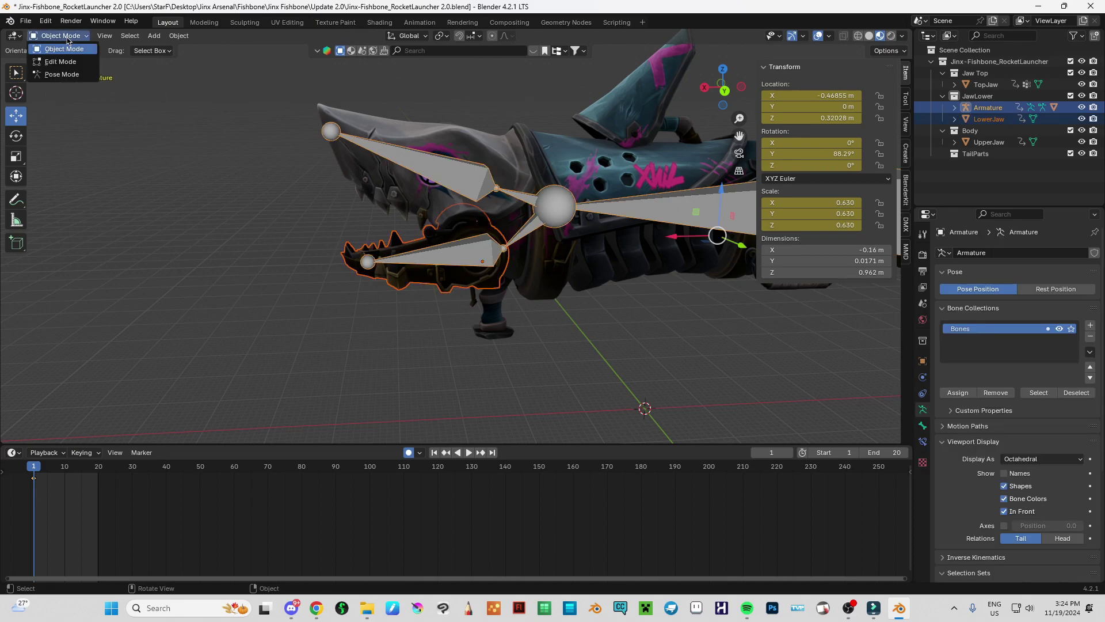
{"action": "left_click", "coordinate": [70, 77]}
{"action": "left_click", "coordinate": [401, 251]}
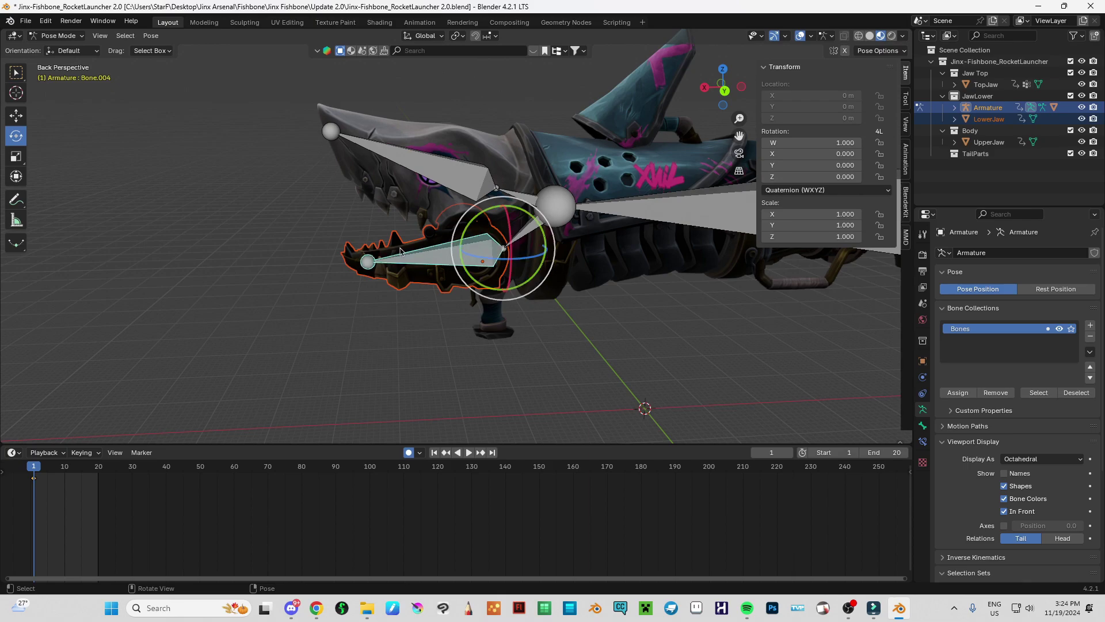
{"action": "key", "text": "ctrl+p"}
{"action": "left_click", "coordinate": [434, 252]}
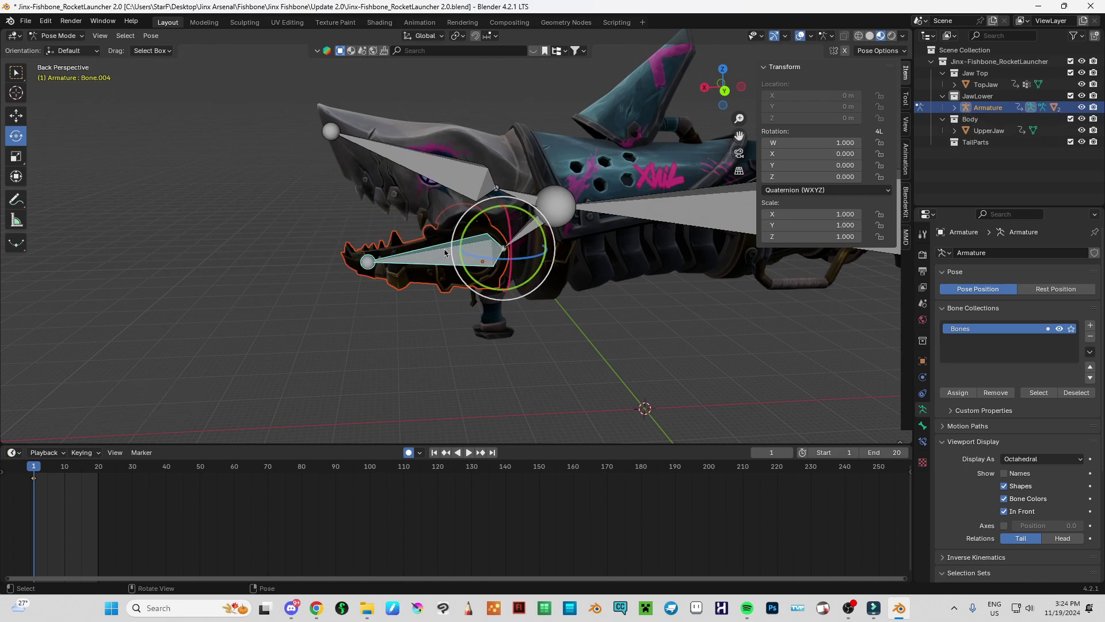
{"action": "left_click", "coordinate": [356, 333]}
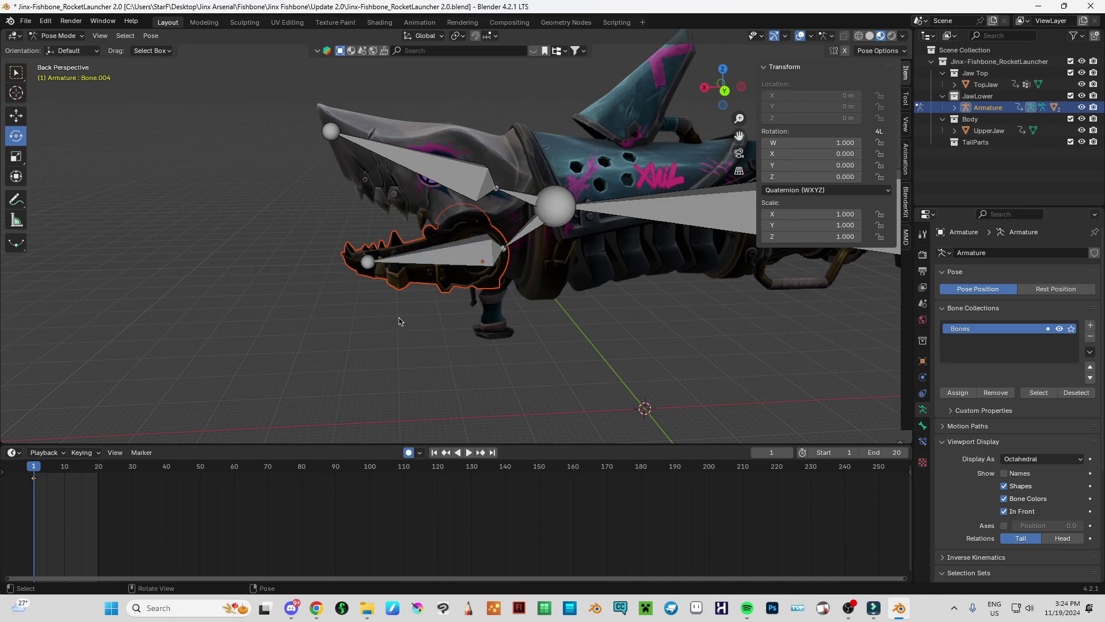
Test the lower jaw bone by rotating it -12° about the global Y axis, and undo the rotation.
{"action": "left_click", "coordinate": [999, 159]}
{"action": "left_click", "coordinate": [403, 267]}
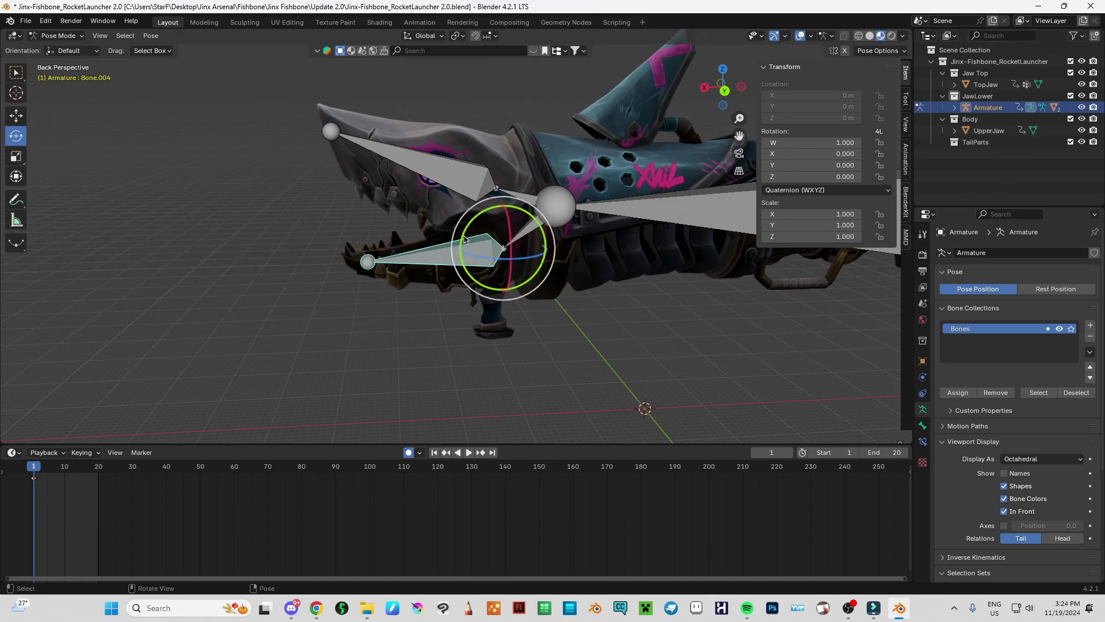
{"action": "left_click_drag", "start_coordinate": [465, 240], "coordinate": [419, 213]}
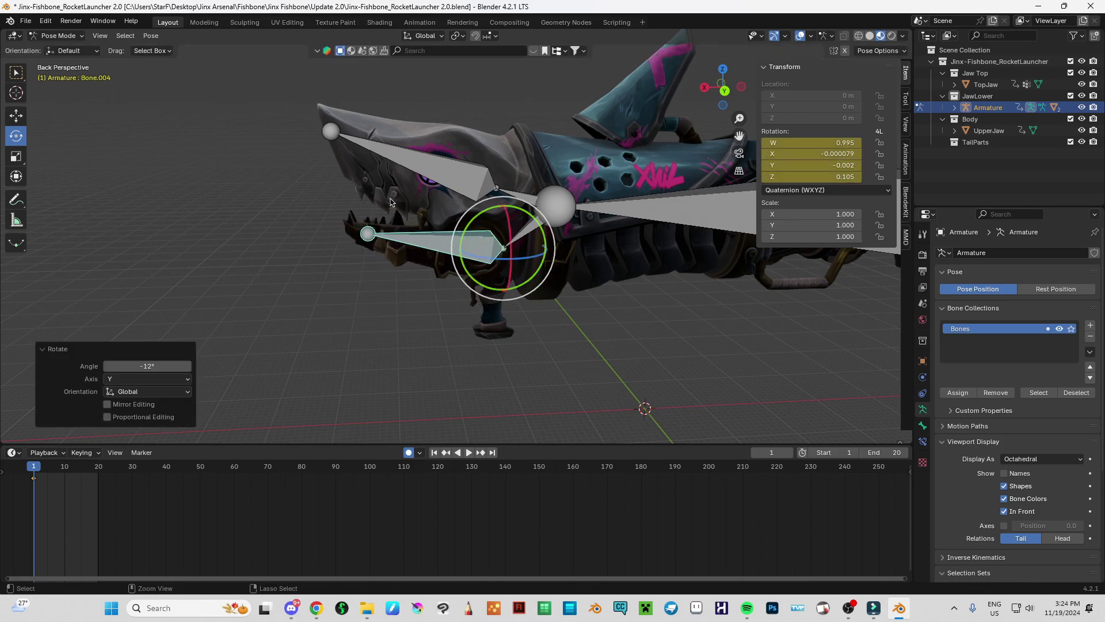
{"action": "key", "text": "ctrl+z"}
Try rotating the short bone linking the body to the top jaw about the global Y axis, and cancel it.
{"action": "middle_click_drag", "start_coordinate": [521, 175], "coordinate": [398, 196], "text": "shift"}
{"action": "left_click", "coordinate": [389, 216]}
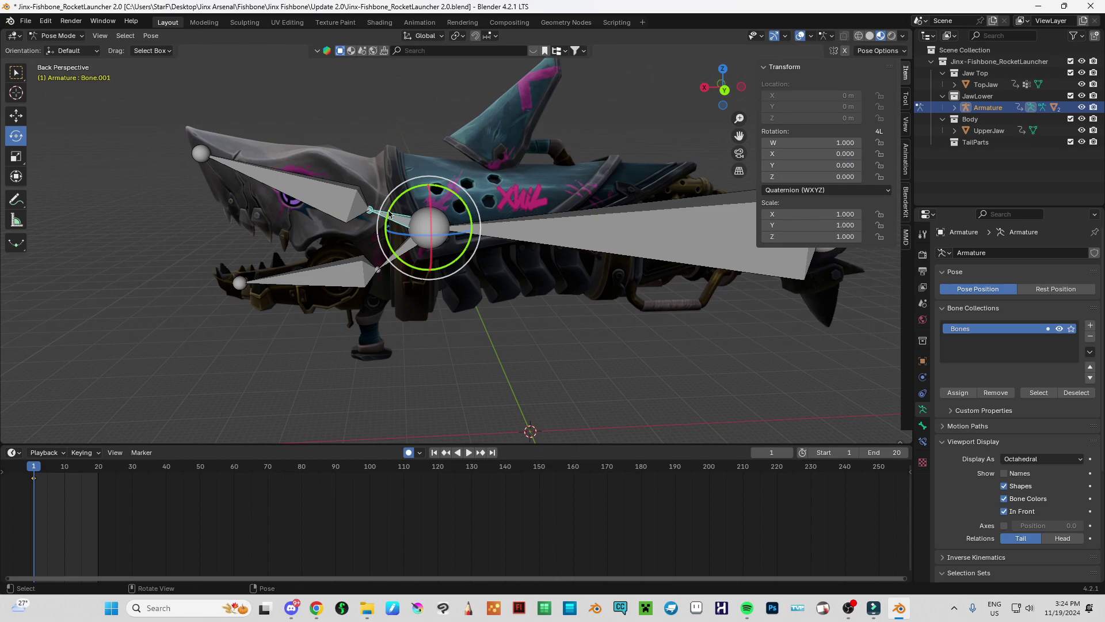
{"action": "mouse_move", "coordinate": [389, 209]}
{"action": "left_mouse_down"}
{"action": "mouse_move", "coordinate": [378, 210]}
{"action": "mouse_move", "coordinate": [380, 193]}
{"action": "left_mouse_up"}
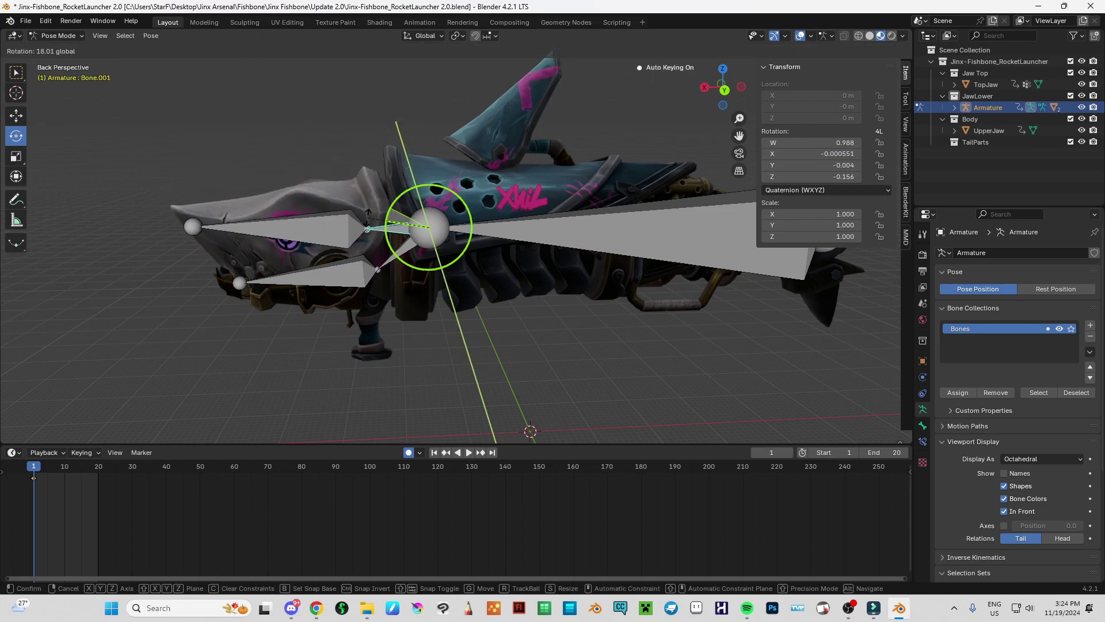
{"action": "right_click", "coordinate": [374, 195]}
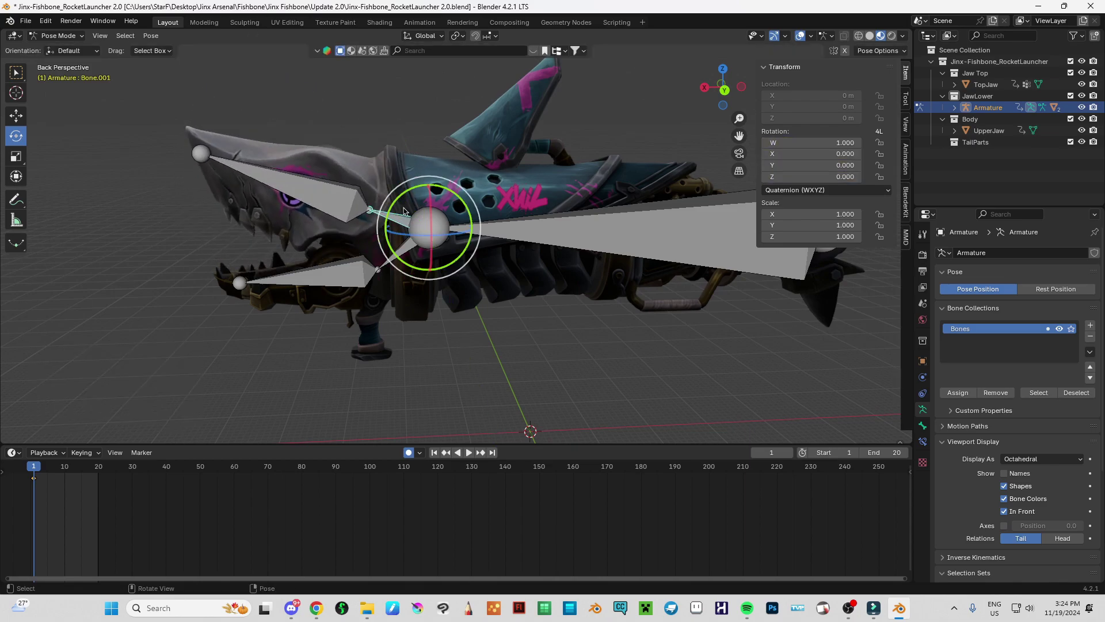
{"action": "left_click", "coordinate": [401, 256]}
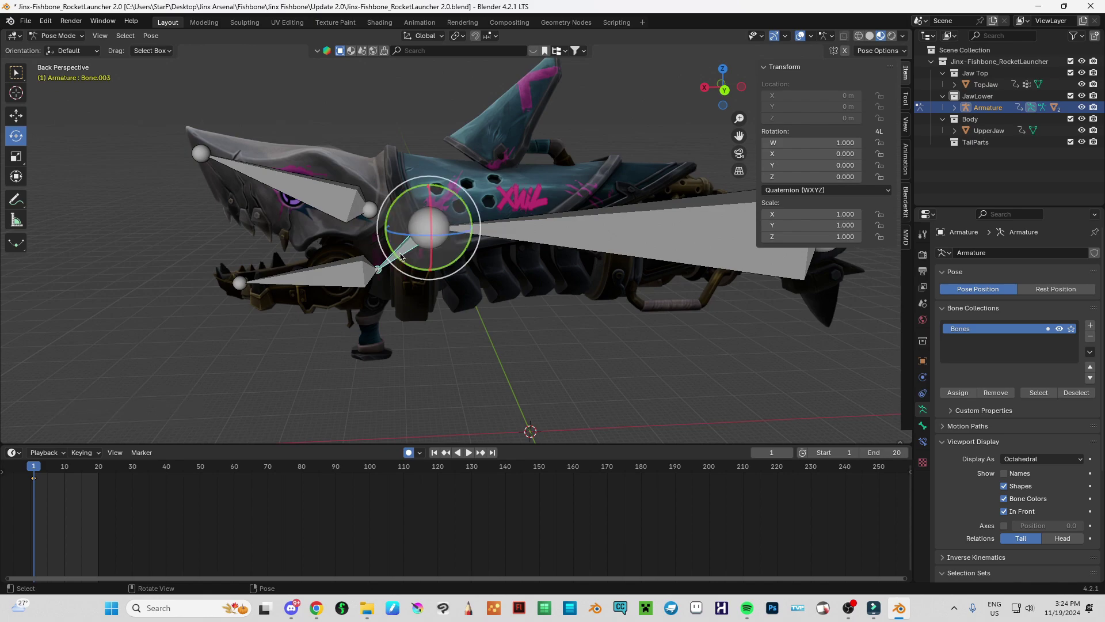
Rotate the top jaw bone about the global Y axis to adjust the mouth opening.
{"action": "left_click", "coordinate": [285, 189]}
{"action": "key", "text": "r"}
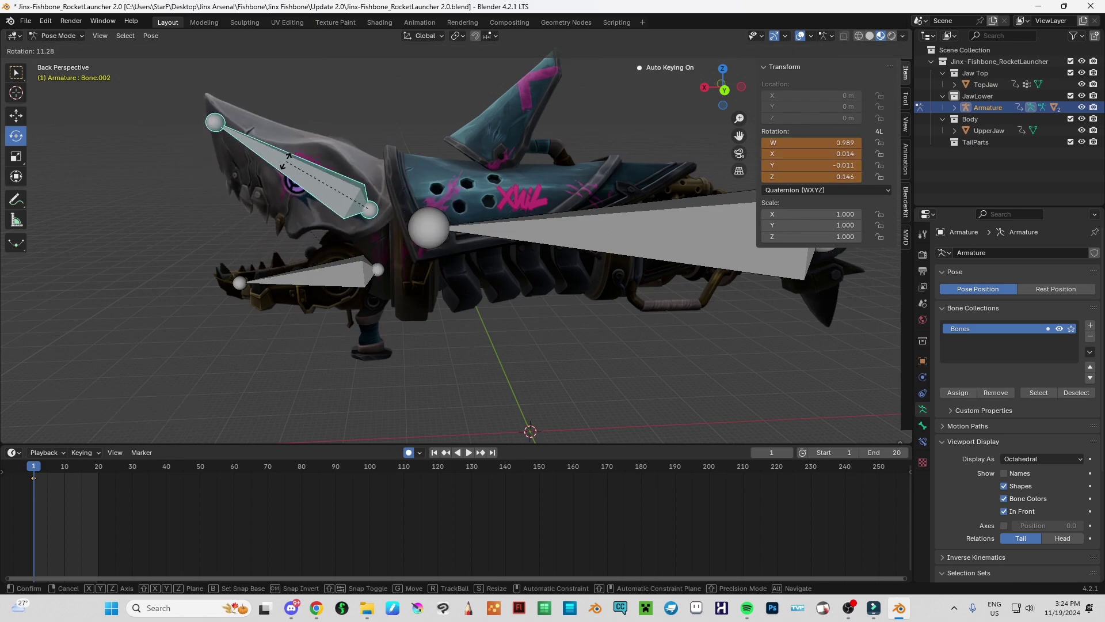
{"action": "key", "text": "y"}
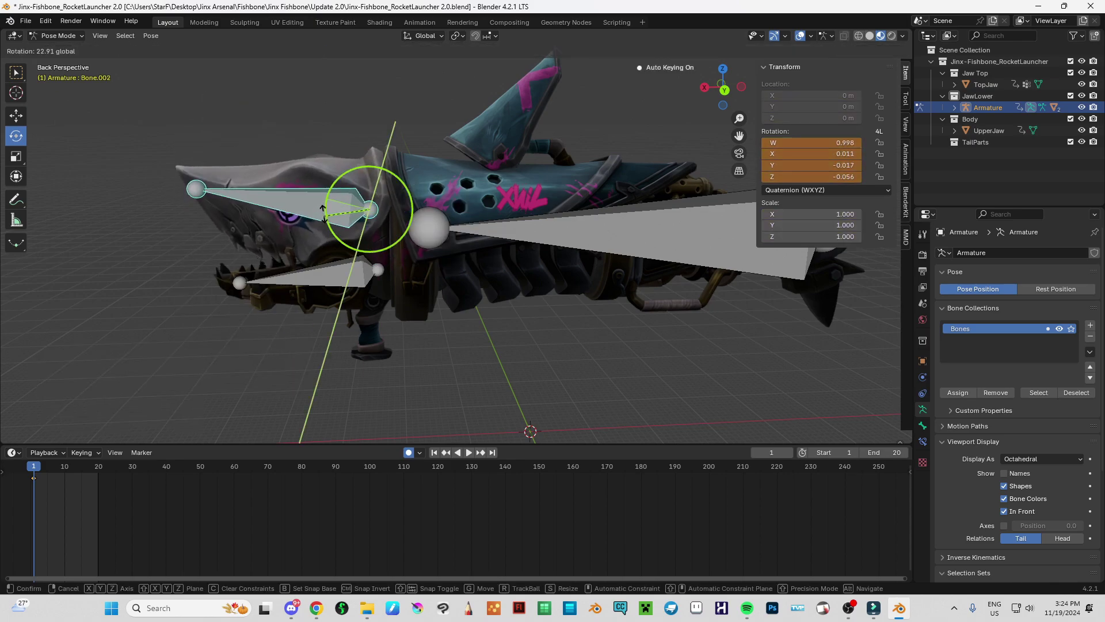
{"action": "left_click", "coordinate": [302, 184]}
{"action": "left_click", "coordinate": [322, 253]}
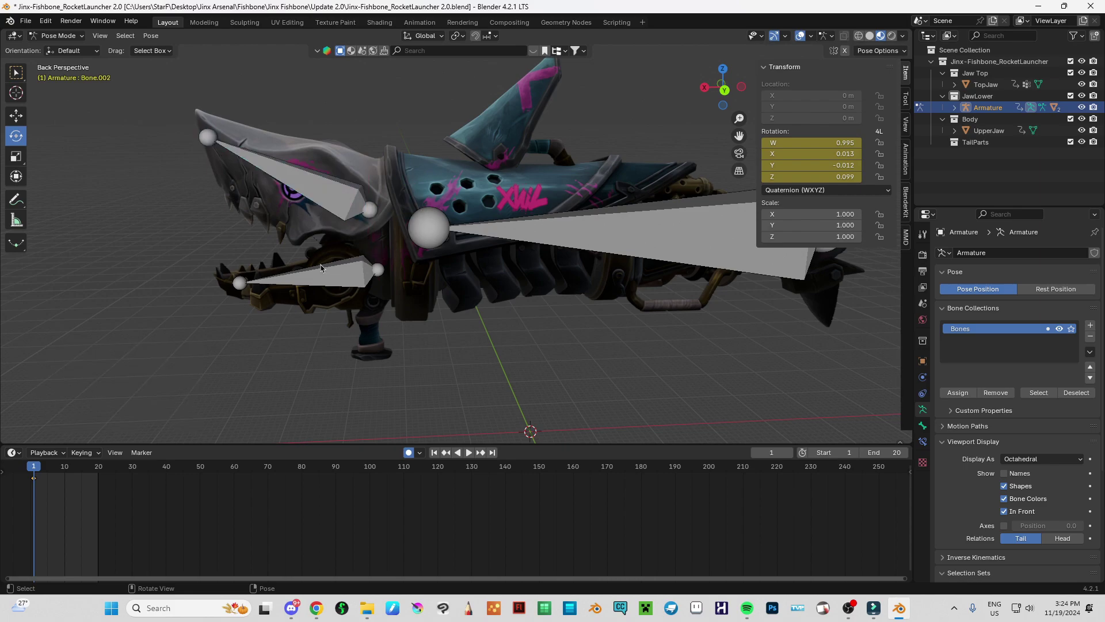
Try rotating the lower jaw bone about the global Y axis, and rotate the top jaw bone 20.5° about global Y.
{"action": "left_click", "coordinate": [321, 267]}
{"action": "key", "text": "r"}
{"action": "key", "text": "y"}
{"action": "right_click", "coordinate": [323, 268]}
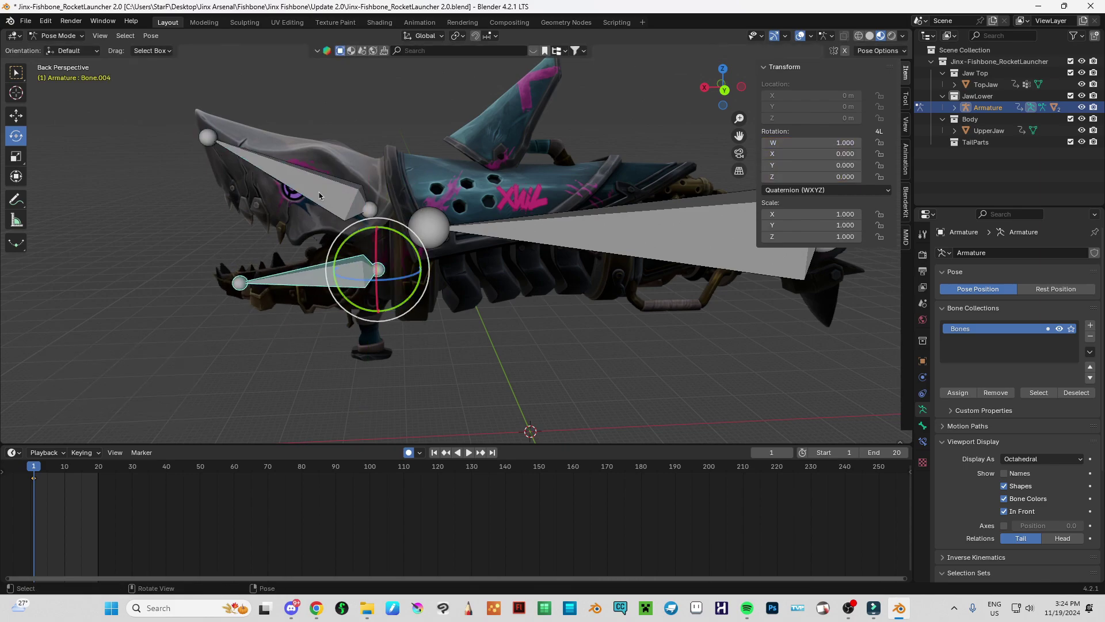
{"action": "left_click", "coordinate": [320, 196]}
{"action": "left_click_drag", "start_coordinate": [330, 195], "coordinate": [328, 212]}
Select the large body bone and switch the armature from Pose Mode to Object Mode, cancelling a trial scale.
{"action": "key", "text": "shift+grave"}
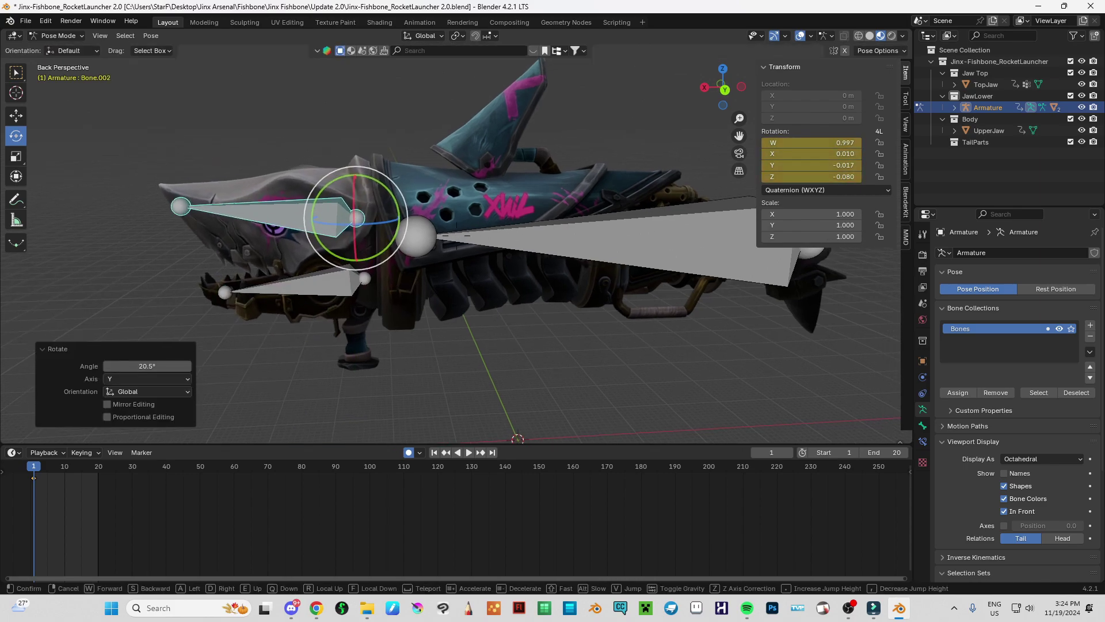
{"action": "left_click", "coordinate": [513, 260]}
{"action": "left_click", "coordinate": [414, 230]}
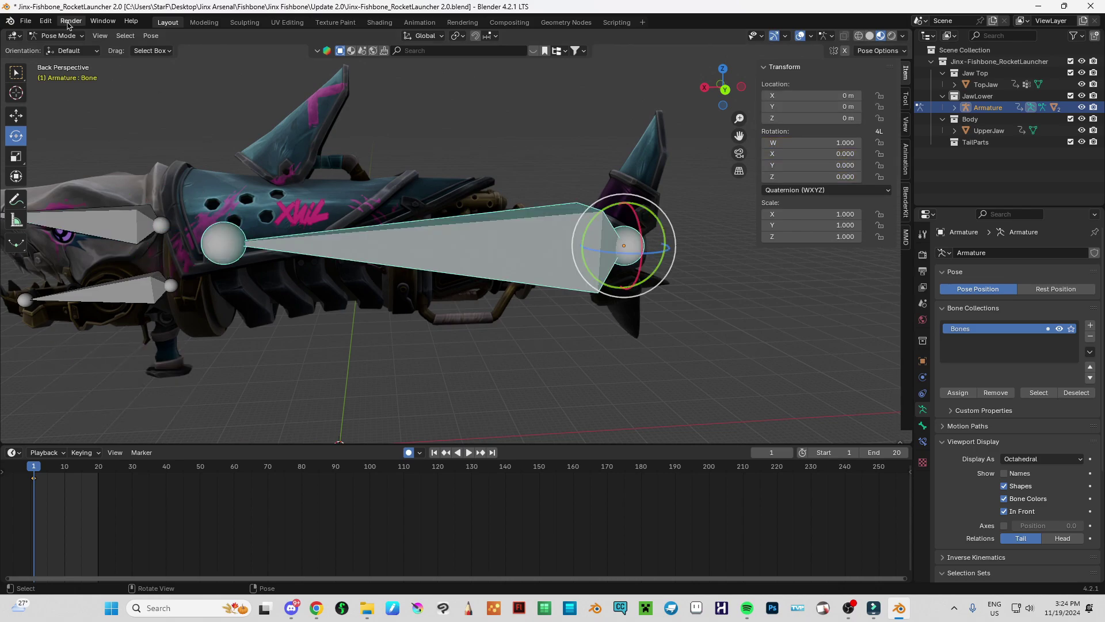
{"action": "left_click", "coordinate": [59, 35]}
{"action": "left_click", "coordinate": [57, 47]}
{"action": "left_click", "coordinate": [352, 191]}
{"action": "left_click", "coordinate": [491, 245]}
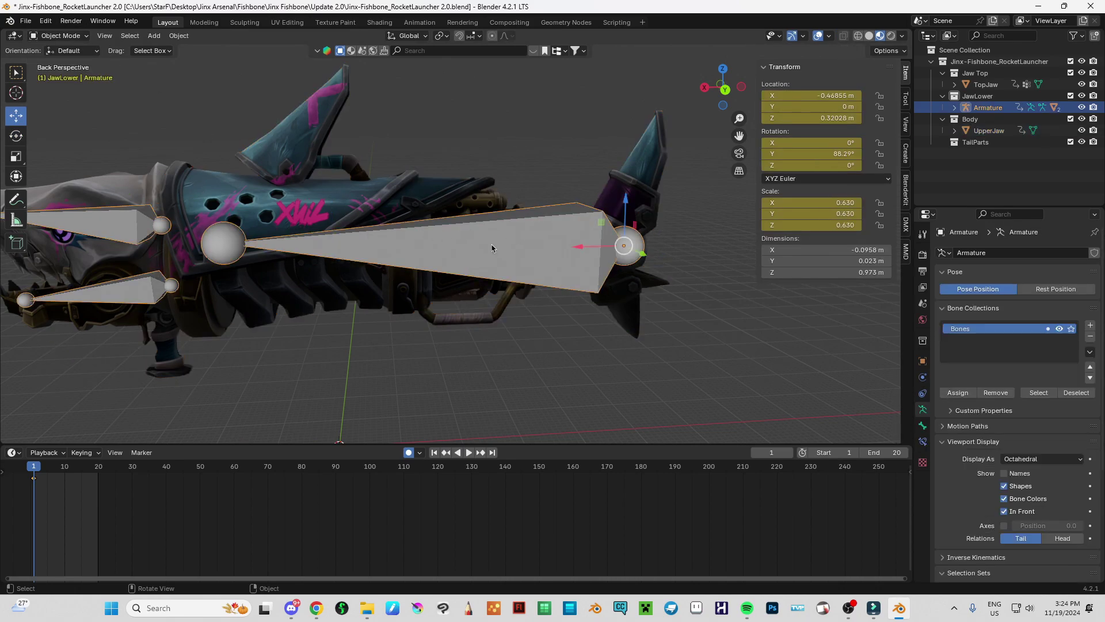
{"action": "key", "text": "s"}
{"action": "right_click", "coordinate": [573, 249]}
Parent the UpperJaw body mesh to the large body bone in Pose Mode with the Bone option.
{"action": "left_click", "coordinate": [412, 195]}
{"action": "left_click", "coordinate": [332, 227]}
{"action": "left_click", "coordinate": [336, 198]}
{"action": "left_click", "coordinate": [68, 52]}
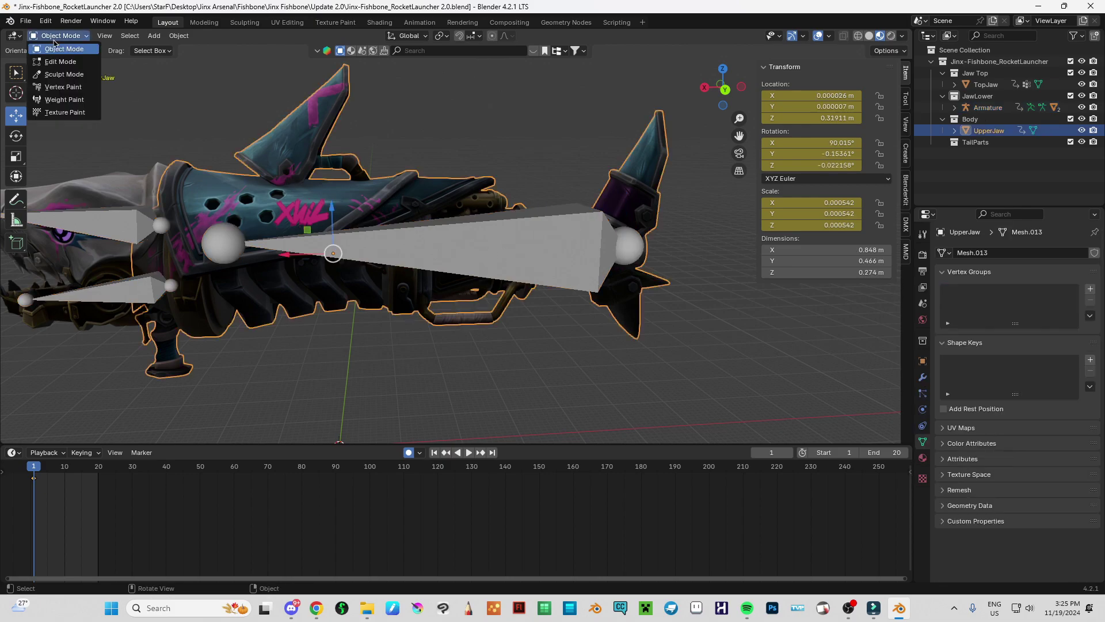
{"action": "left_click", "coordinate": [491, 251], "text": "shift"}
{"action": "left_click", "coordinate": [58, 35]}
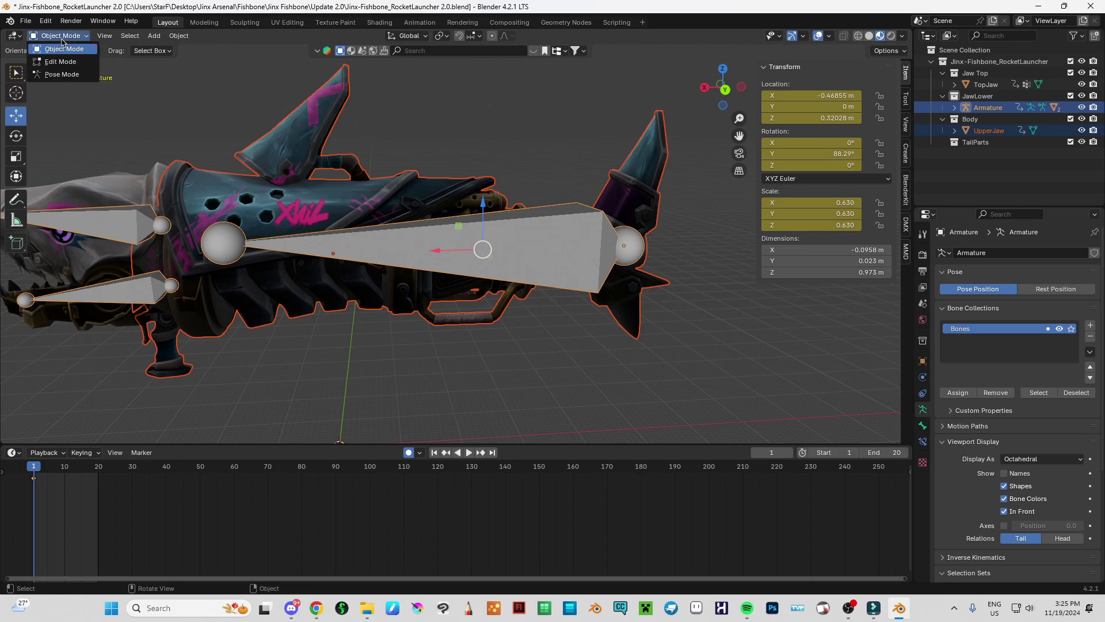
{"action": "left_click", "coordinate": [58, 73]}
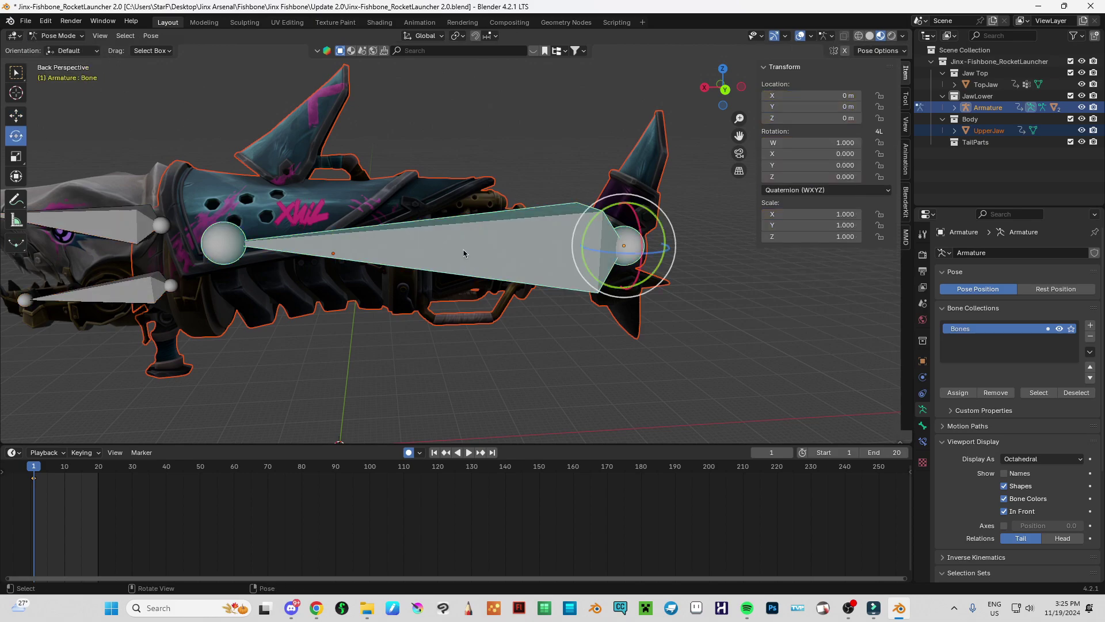
{"action": "key", "text": "ctrl+p"}
{"action": "left_click", "coordinate": [465, 252]}
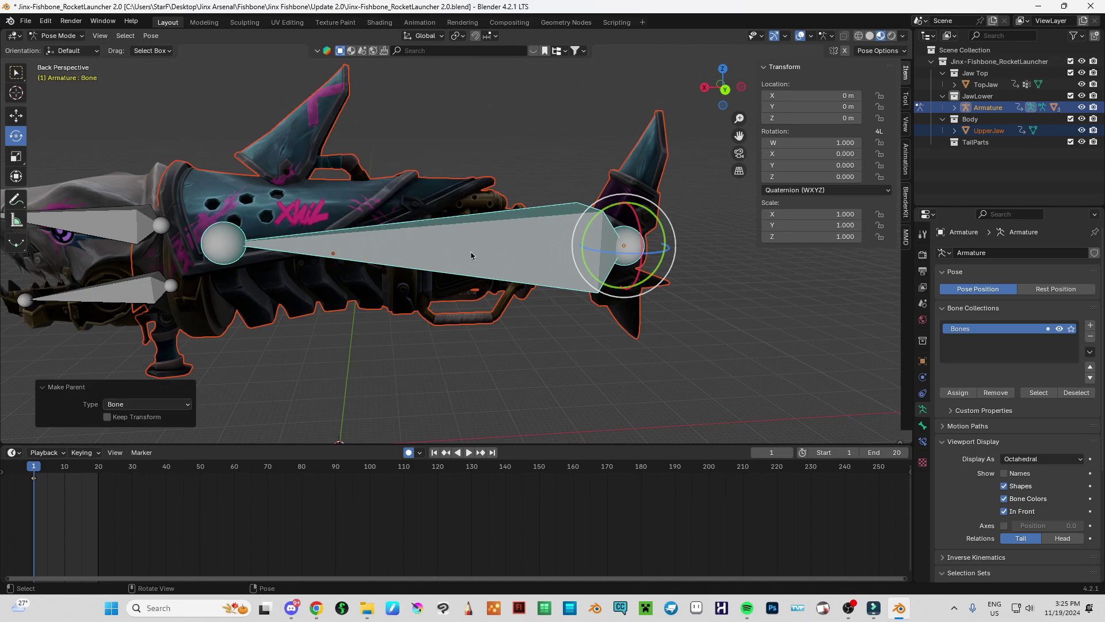
Test the body parenting by moving the large body bone freely, and cancel the moves.
{"action": "key", "text": "r"}
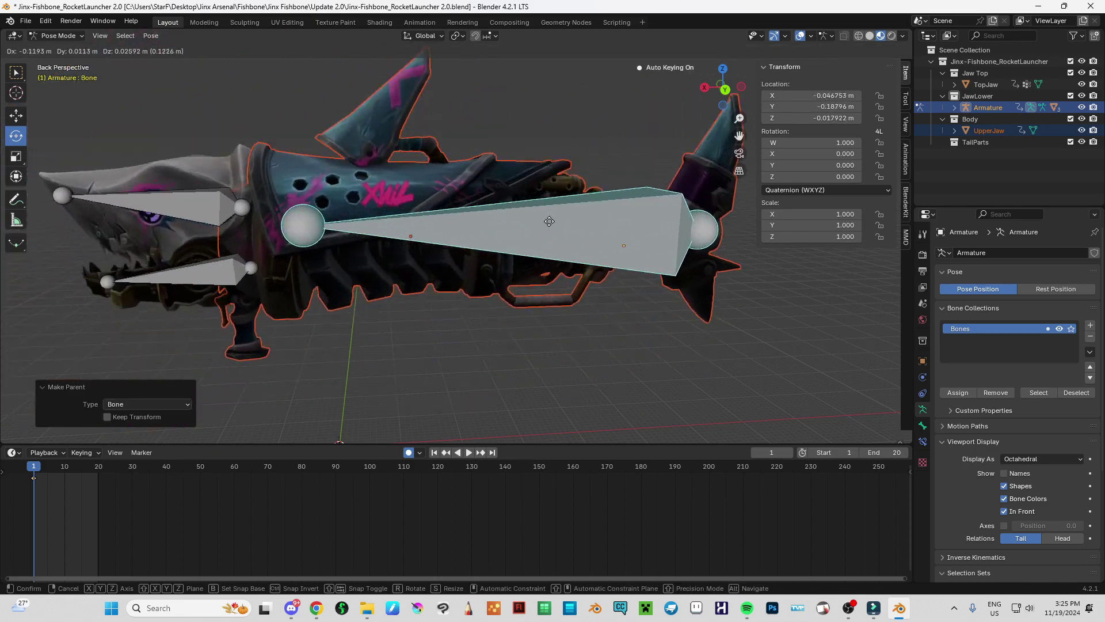
{"action": "key", "text": "Escape"}
{"action": "key", "text": "r"}
{"action": "key", "text": "r"}
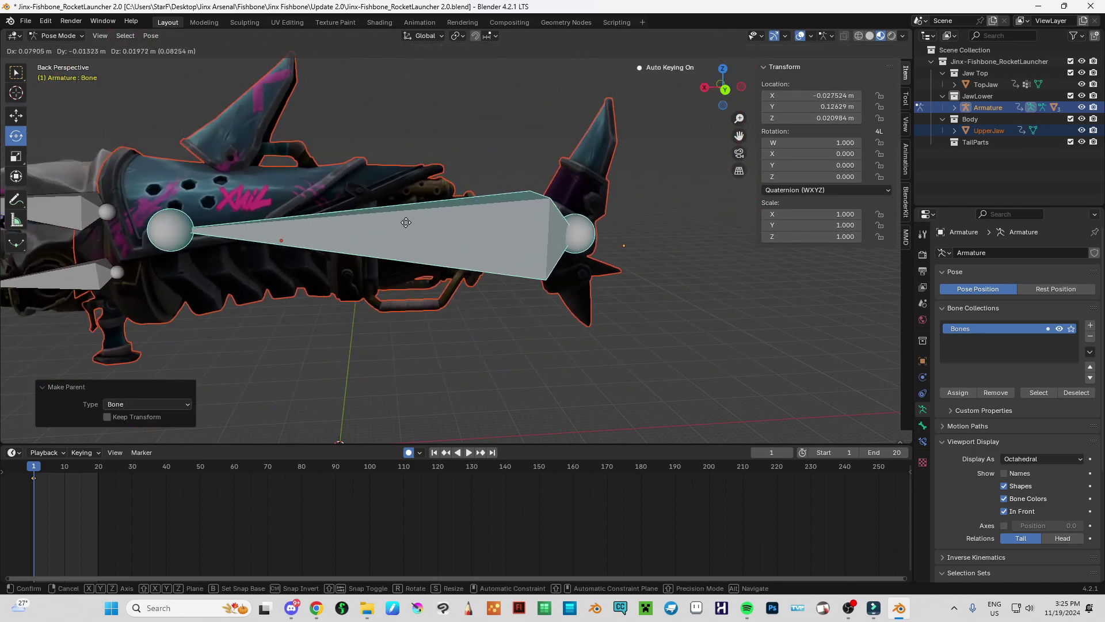
{"action": "key", "text": "Escape"}
Try rotating the top jaw bone while viewing the launcher from its opposite side, and cancel the rotation.
{"action": "key", "text": "shift+grave"}
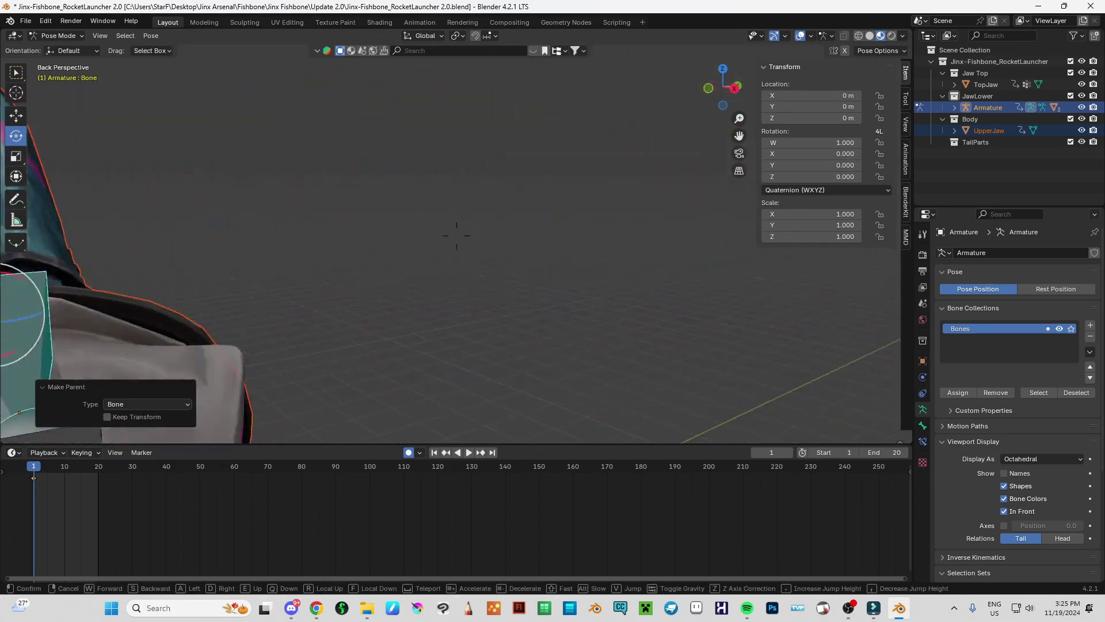
{"action": "left_click", "coordinate": [571, 242]}
{"action": "left_click", "coordinate": [571, 243]}
{"action": "key", "text": "shift+grave"}
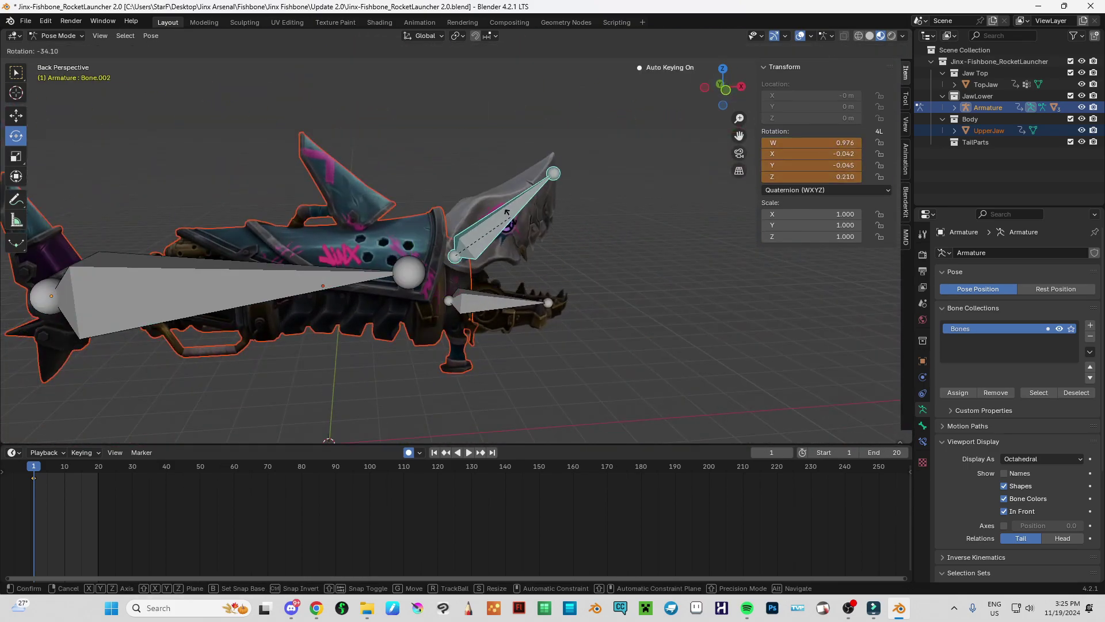
{"action": "left_click", "coordinate": [456, 242]}
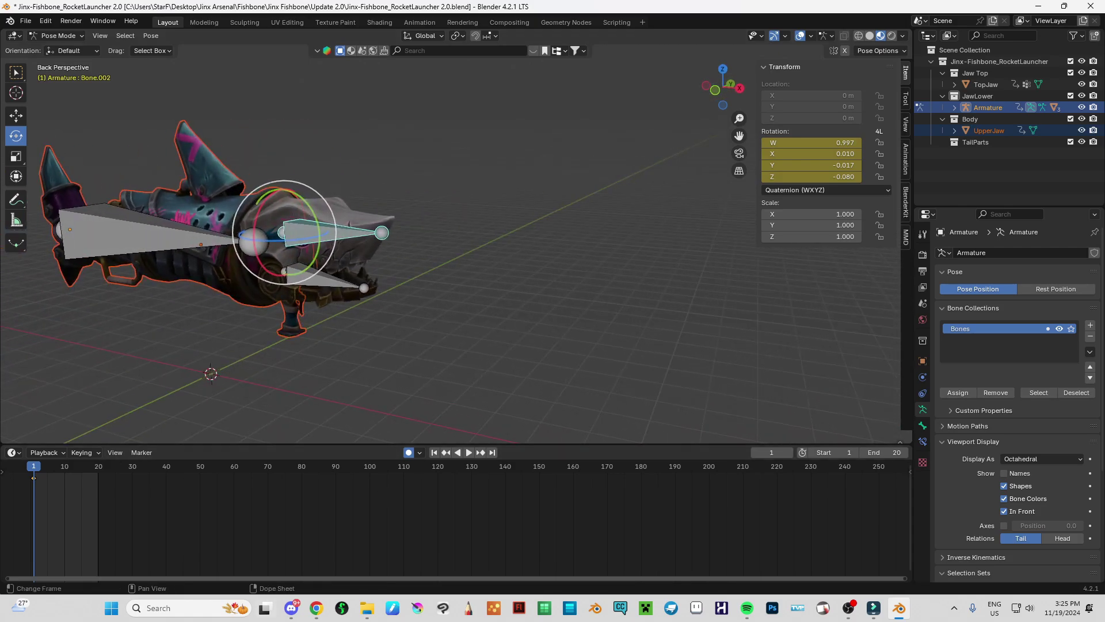
Switch to Discord, read the feedback on the Fishbone rig in the Jinx Rig 3.6x-4.0x thread, and reply "ok thx".
{"action": "left_click", "coordinate": [300, 609]}
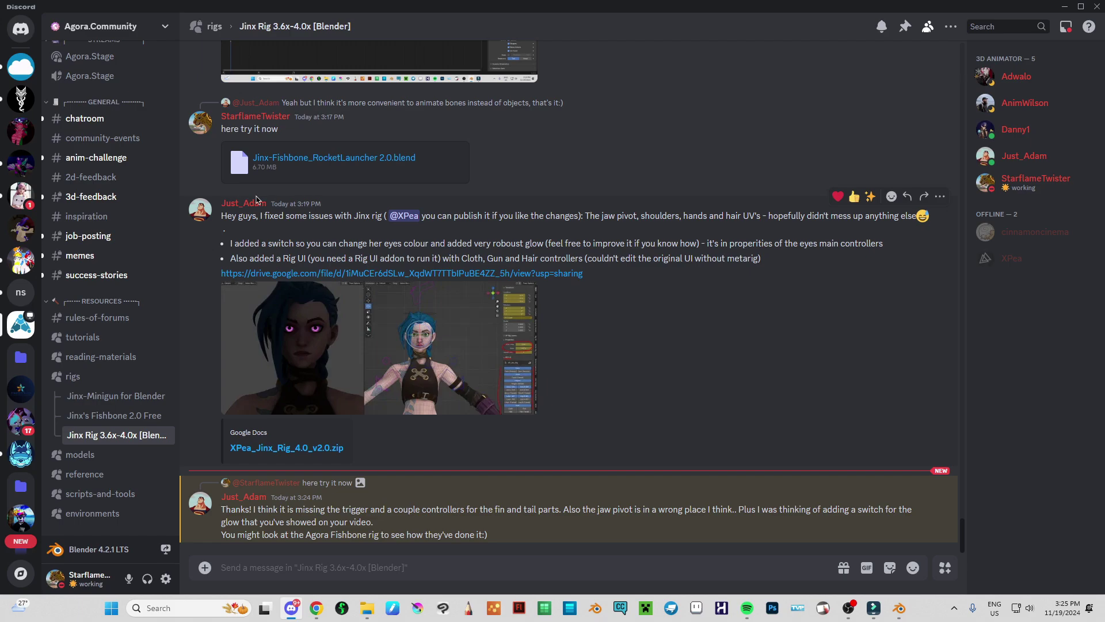
{"action": "scroll", "coordinate": [258, 200], "scroll_direction": "up", "scroll_amount": 6}
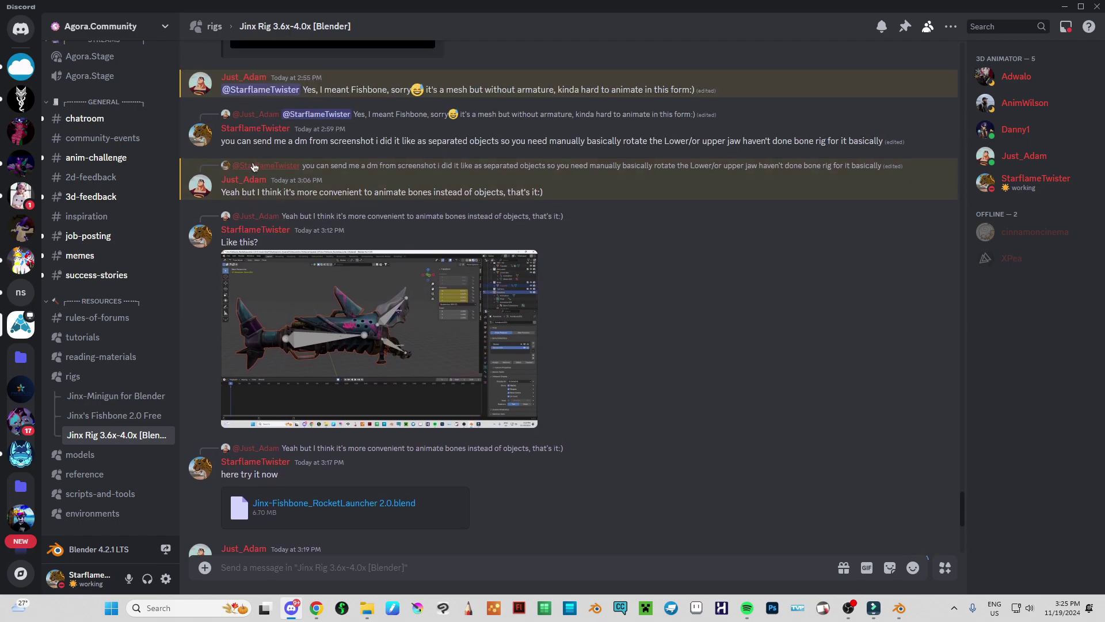
{"action": "scroll", "coordinate": [254, 167], "scroll_direction": "up", "scroll_amount": 1}
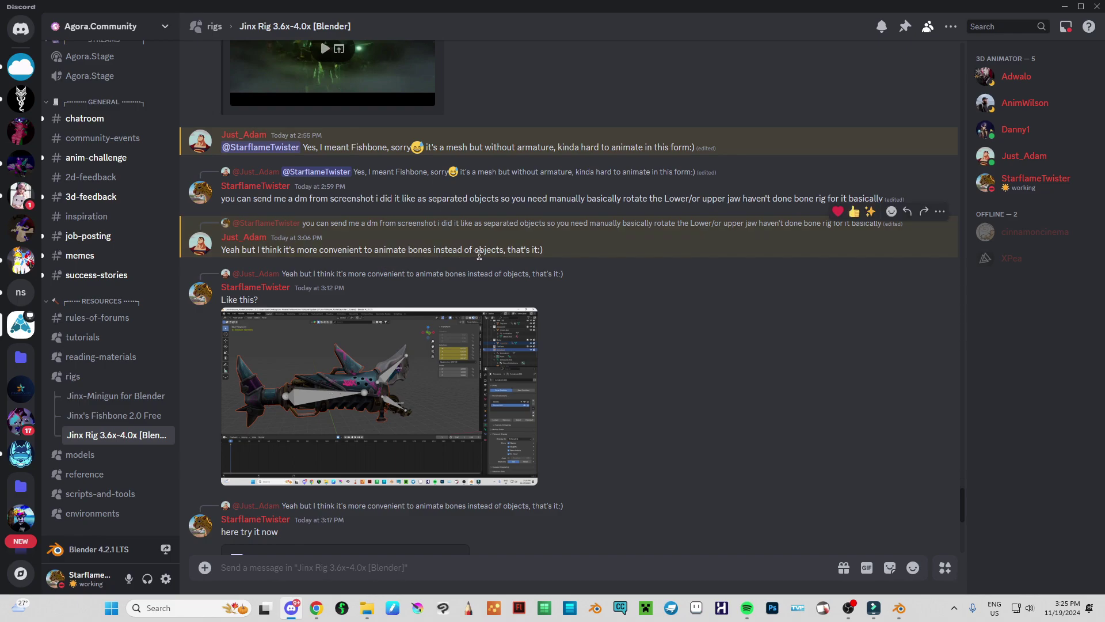
{"action": "scroll", "coordinate": [331, 311], "scroll_direction": "down", "scroll_amount": 3}
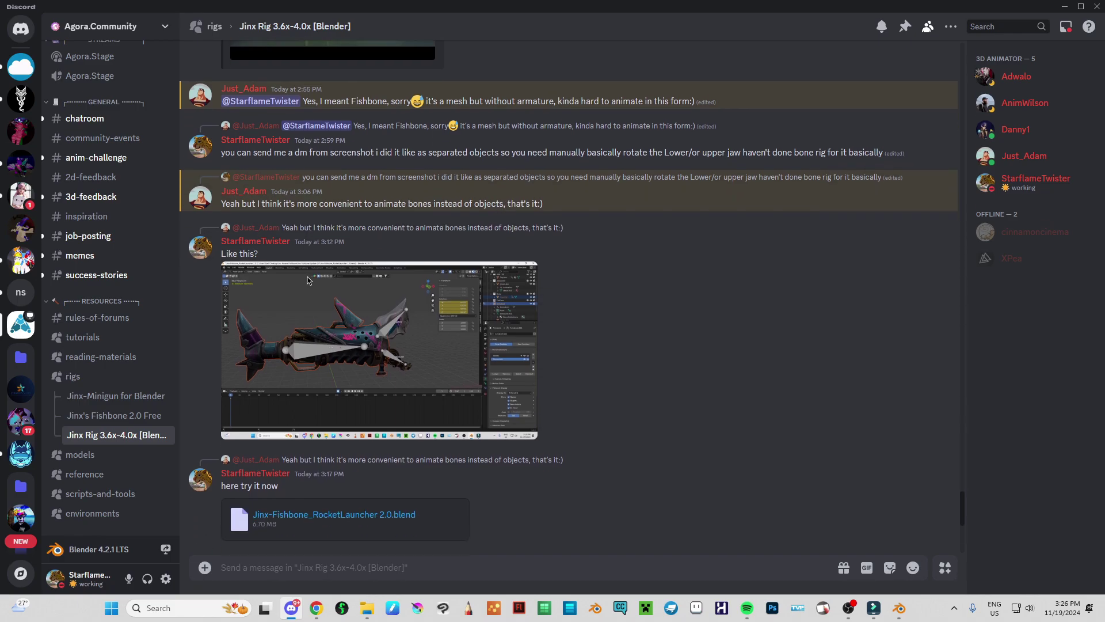
{"action": "scroll", "coordinate": [331, 310], "scroll_direction": "down", "scroll_amount": 5}
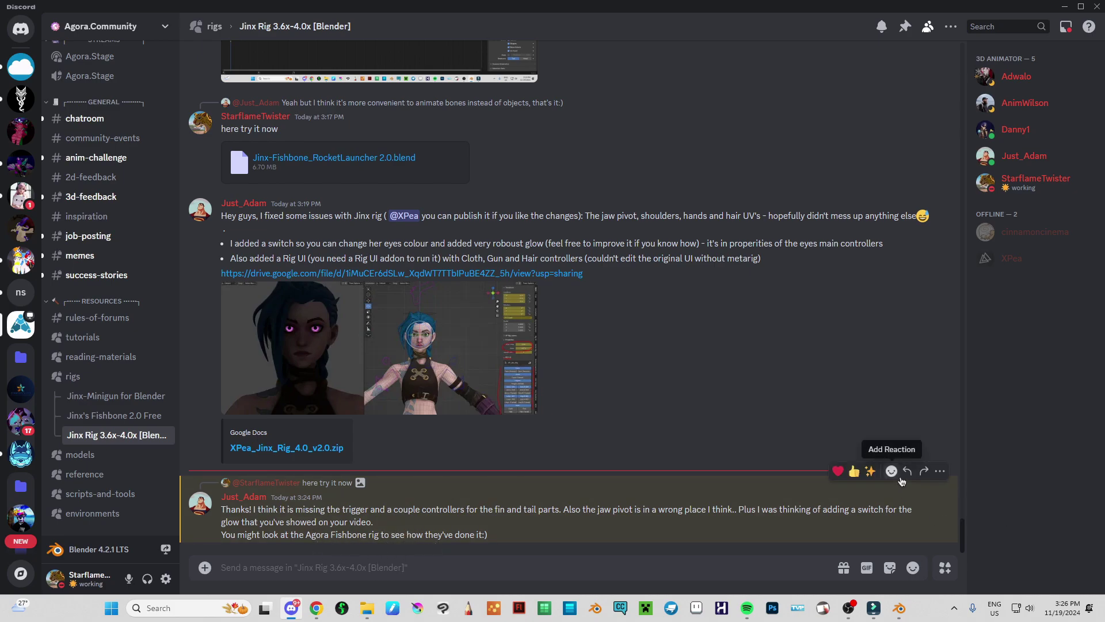
{"action": "left_click", "coordinate": [907, 471]}
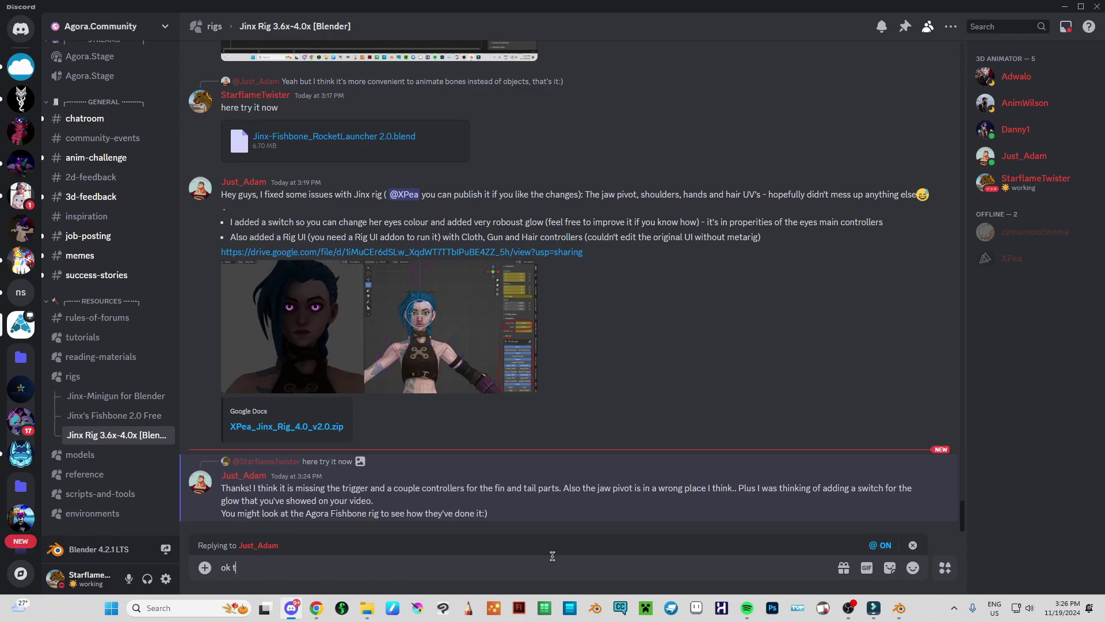
{"action": "key", "text": "Return"}
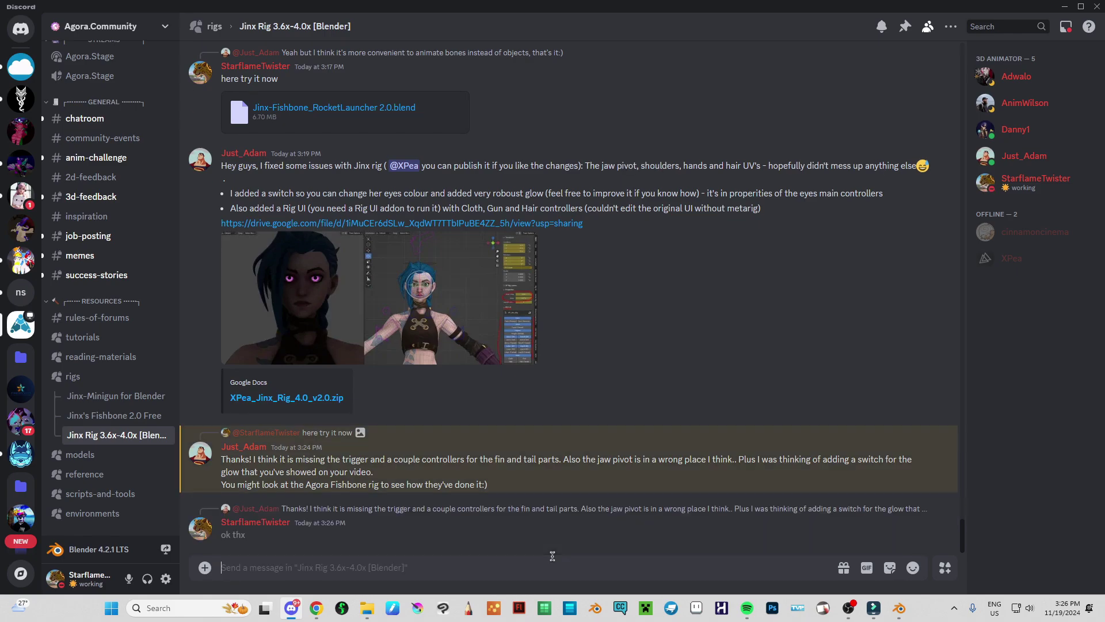
Return to Blender and rotate the top jaw bone, ending with a 7.45° turn about the global Y axis.
{"action": "left_click", "coordinate": [901, 611]}
{"action": "key", "text": "shift+grave"}
{"action": "key", "text": "d"}
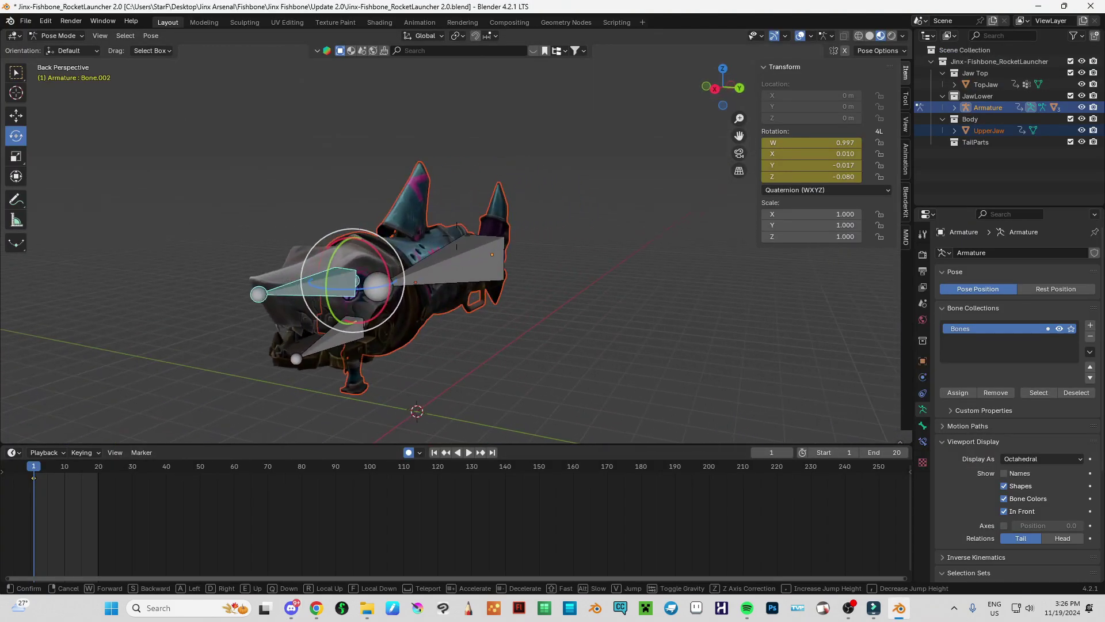
{"action": "key", "text": "a"}
{"action": "key", "text": "w"}
{"action": "key", "text": "d"}
{"action": "key", "text": "s"}
{"action": "key", "text": "w"}
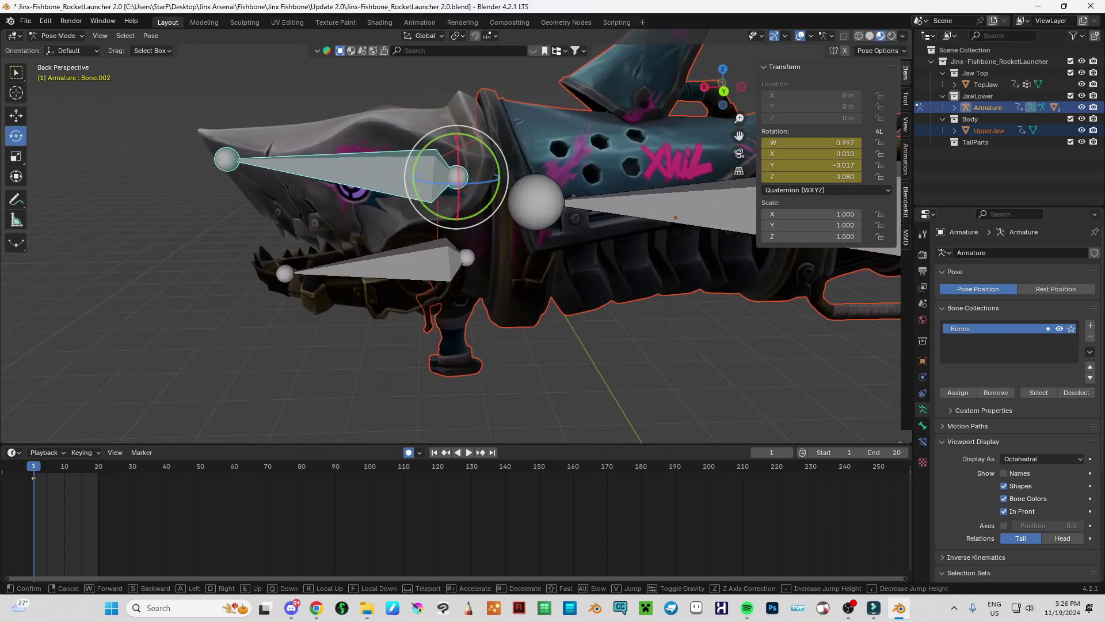
{"action": "key", "text": "s"}
{"action": "left_click", "coordinate": [371, 253]}
{"action": "left_click_drag", "start_coordinate": [424, 213], "coordinate": [434, 200]}
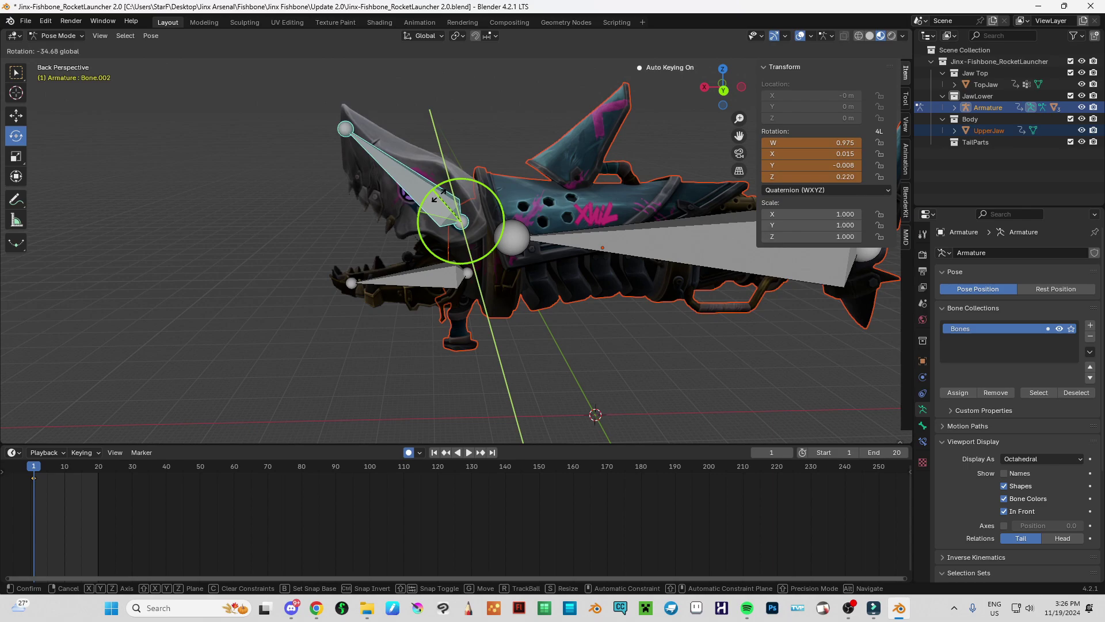
{"action": "left_click", "coordinate": [439, 227]}
{"action": "scroll", "coordinate": [441, 230], "scroll_direction": "down", "scroll_amount": 2}
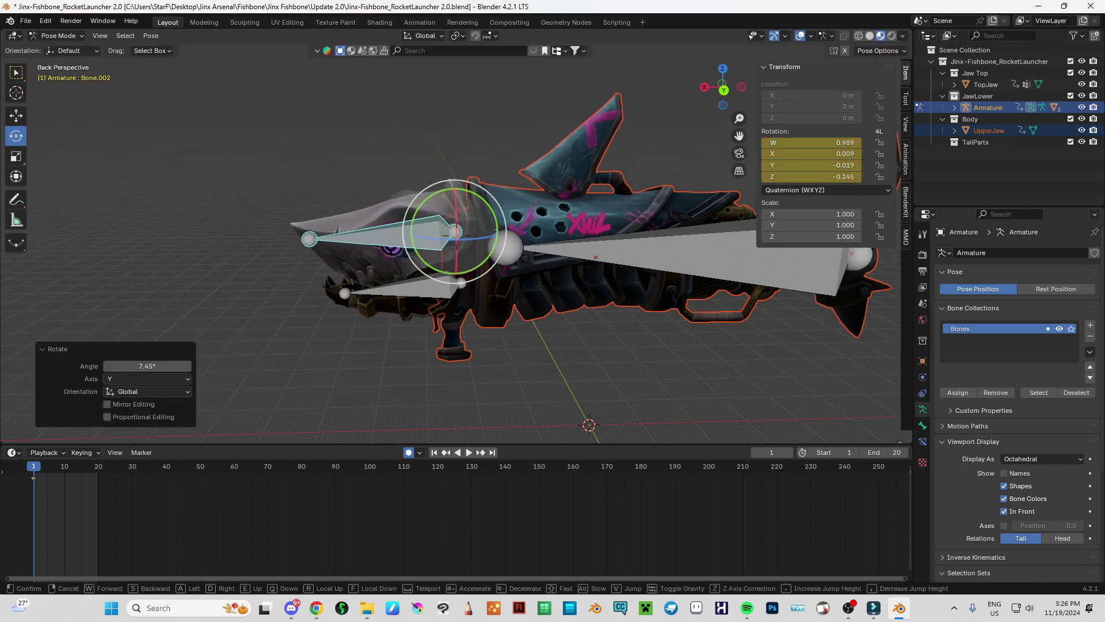
Check the rigged launcher's bones by selecting the large body bone and the lower jaw bone.
{"action": "middle_click_drag", "start_coordinate": [440, 230], "coordinate": [444, 228]}
{"action": "left_click", "coordinate": [642, 273]}
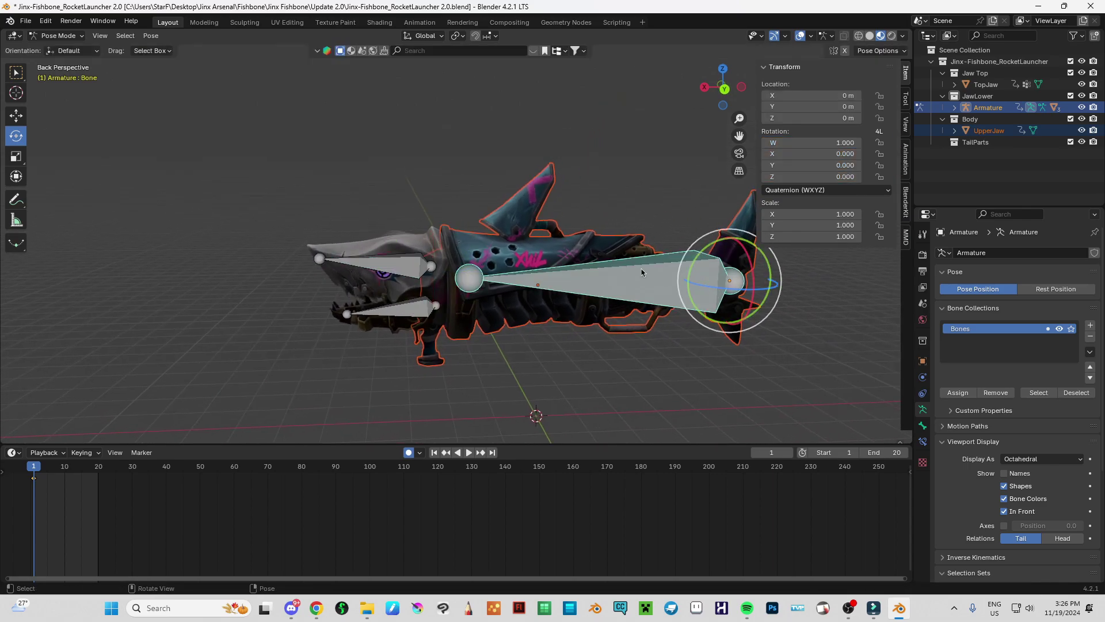
{"action": "left_click", "coordinate": [370, 311]}
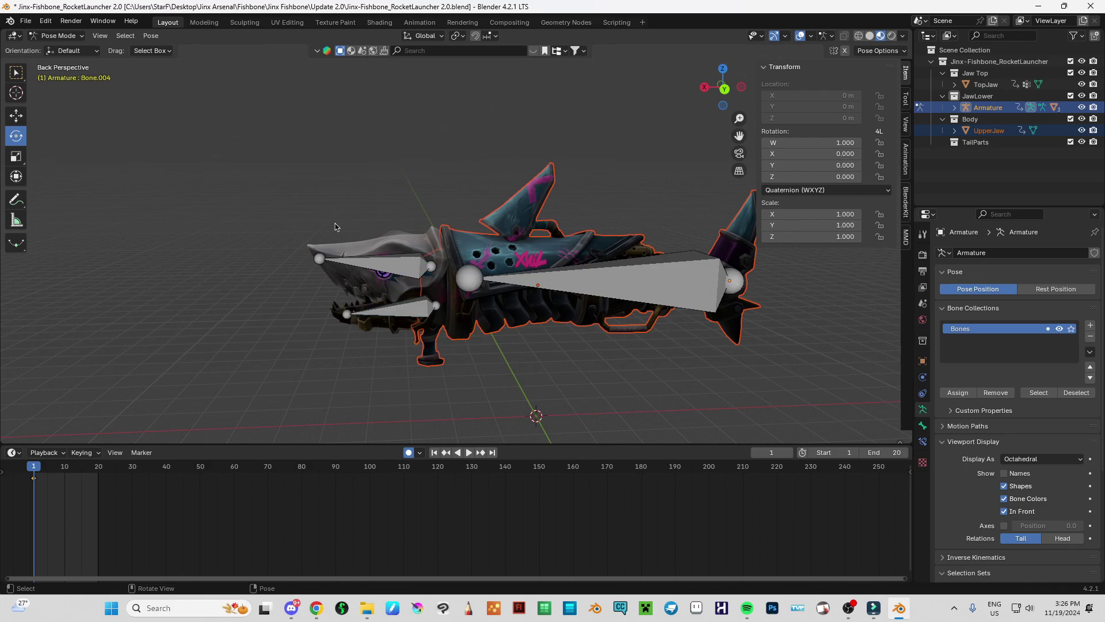
Check the rig by selecting the top jaw bone, the large body bone and the lower jaw bone in turn.
{"action": "left_click", "coordinate": [387, 262]}
{"action": "left_click", "coordinate": [662, 278]}
{"action": "left_click", "coordinate": [391, 264]}
{"action": "left_click", "coordinate": [392, 309]}
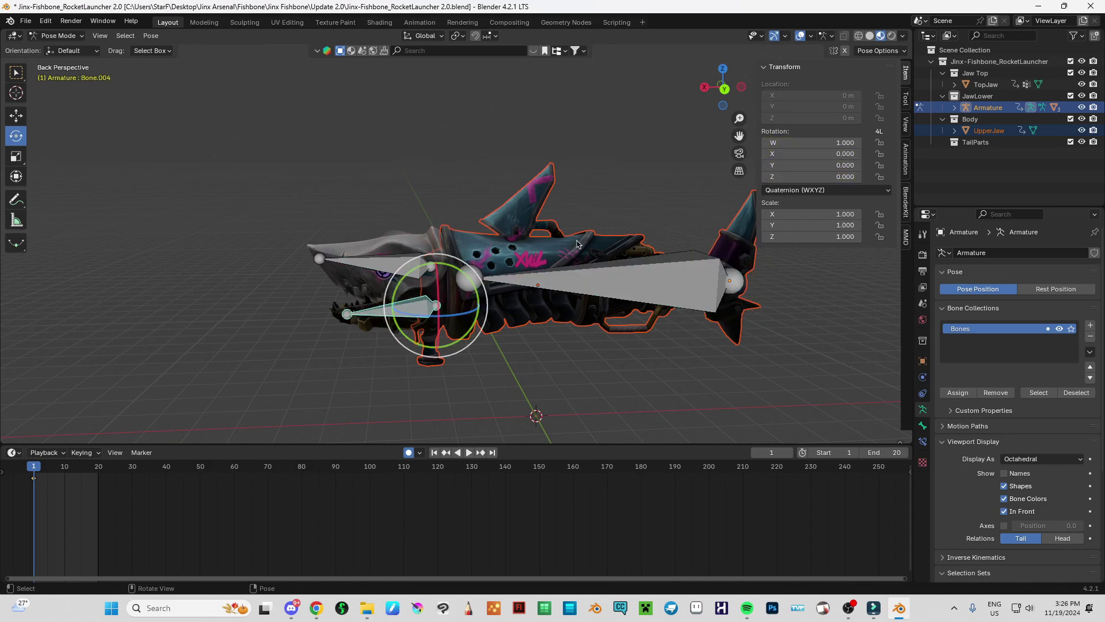
{"action": "middle_click_drag", "start_coordinate": [503, 266], "coordinate": [502, 249]}
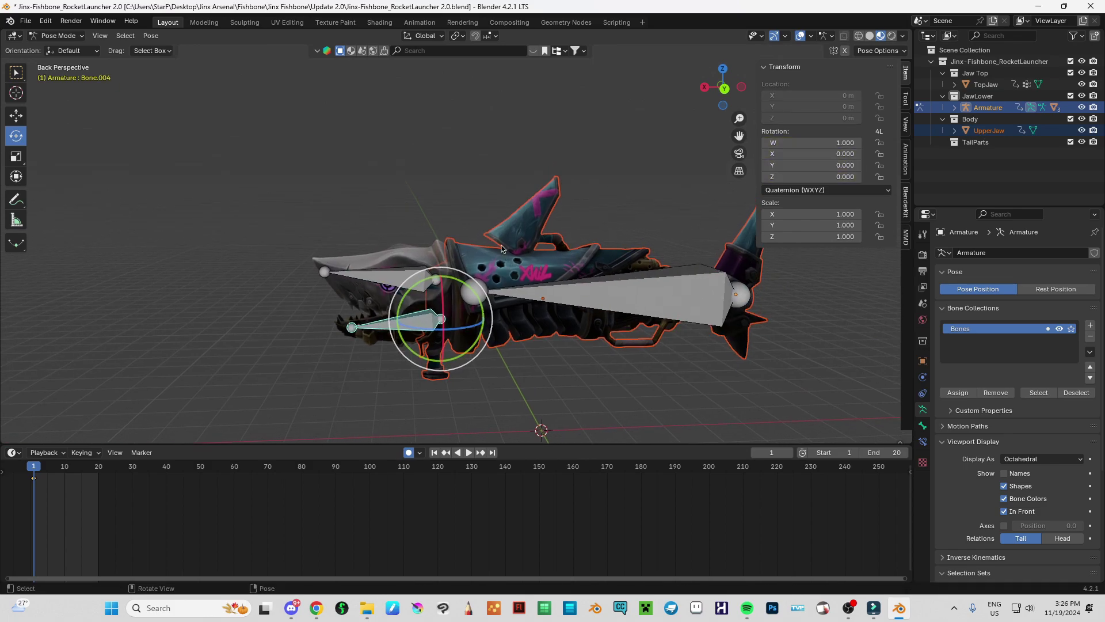
Inspect the launcher and its jaw bones from both sides and the front, ending close to the front grip.
{"action": "key", "text": "shift+grave"}
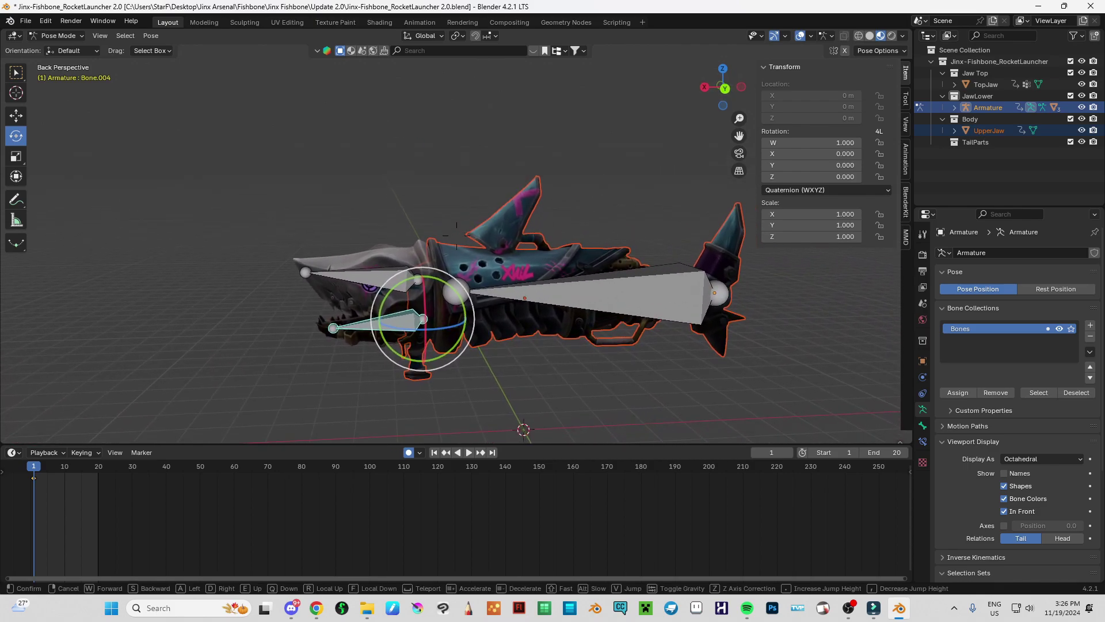
{"action": "key", "text": "w"}
{"action": "key", "text": "a"}
{"action": "key", "text": "s"}
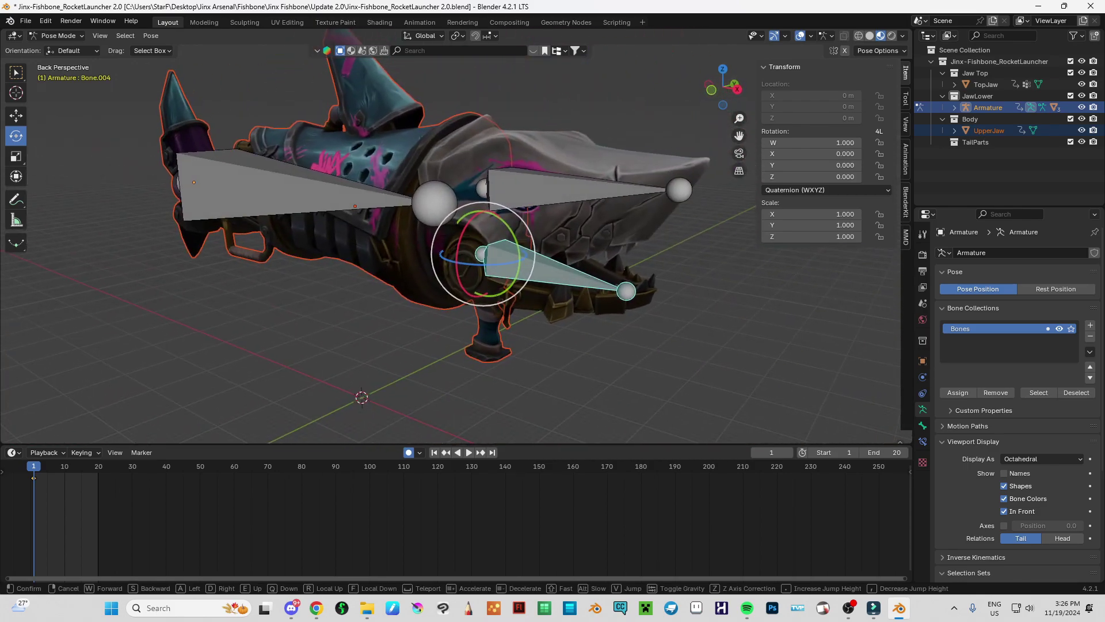
{"action": "key", "text": "a"}
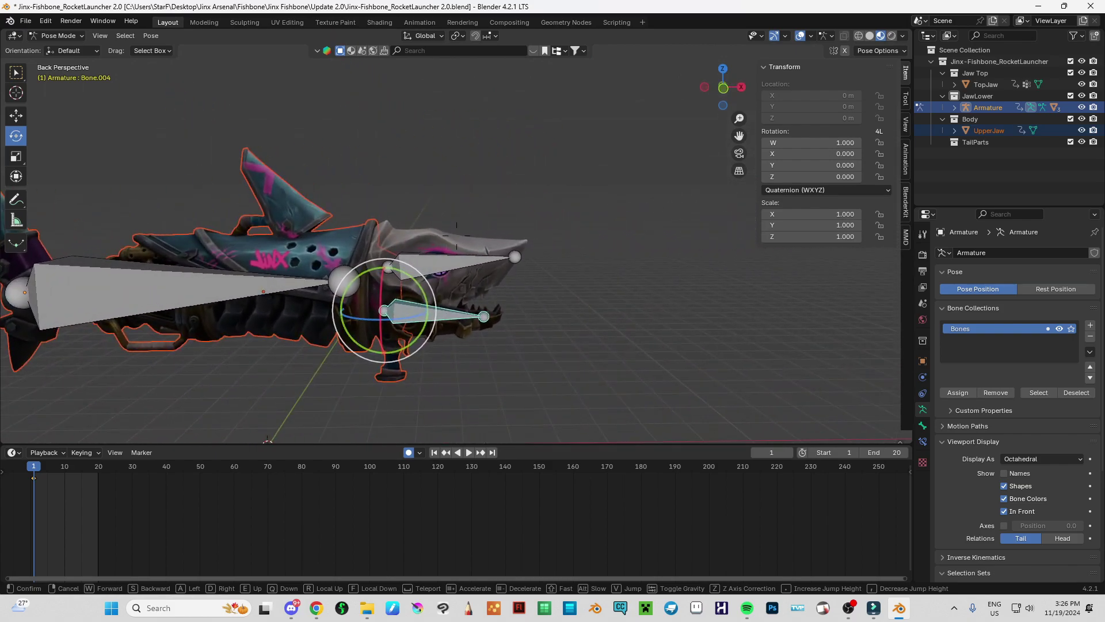
{"action": "key", "text": "d"}
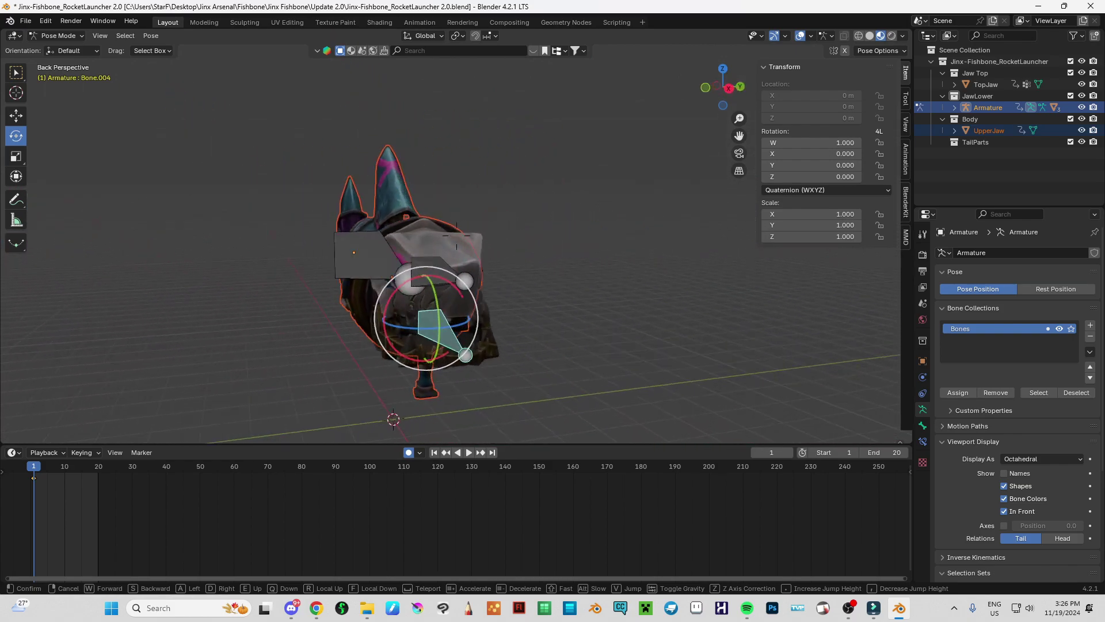
{"action": "key", "text": "w"}
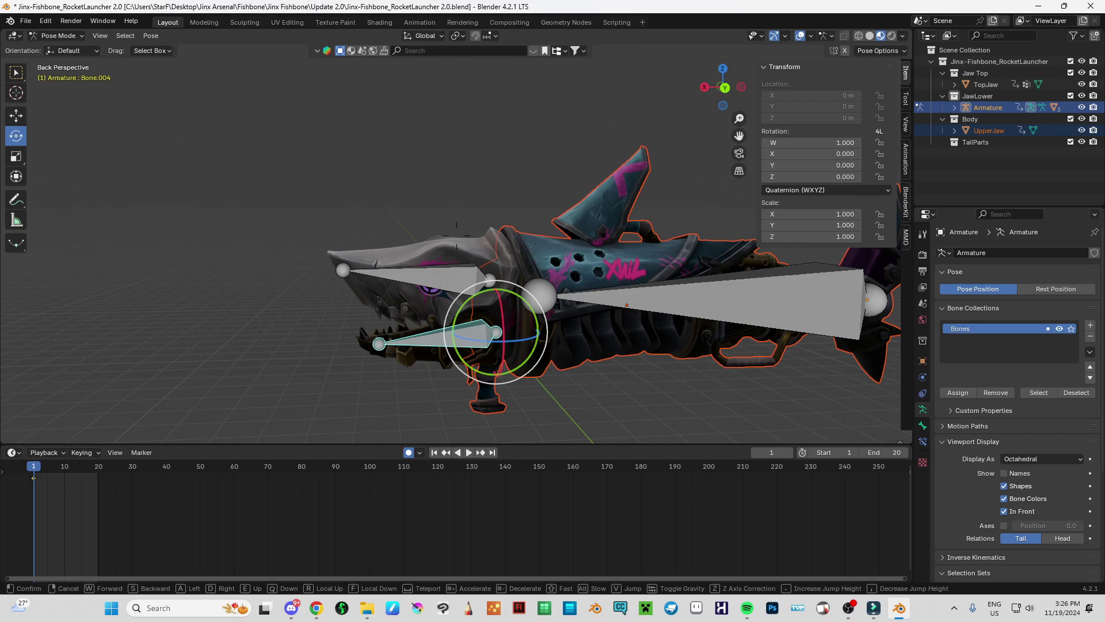
{"action": "left_click", "coordinate": [469, 270]}
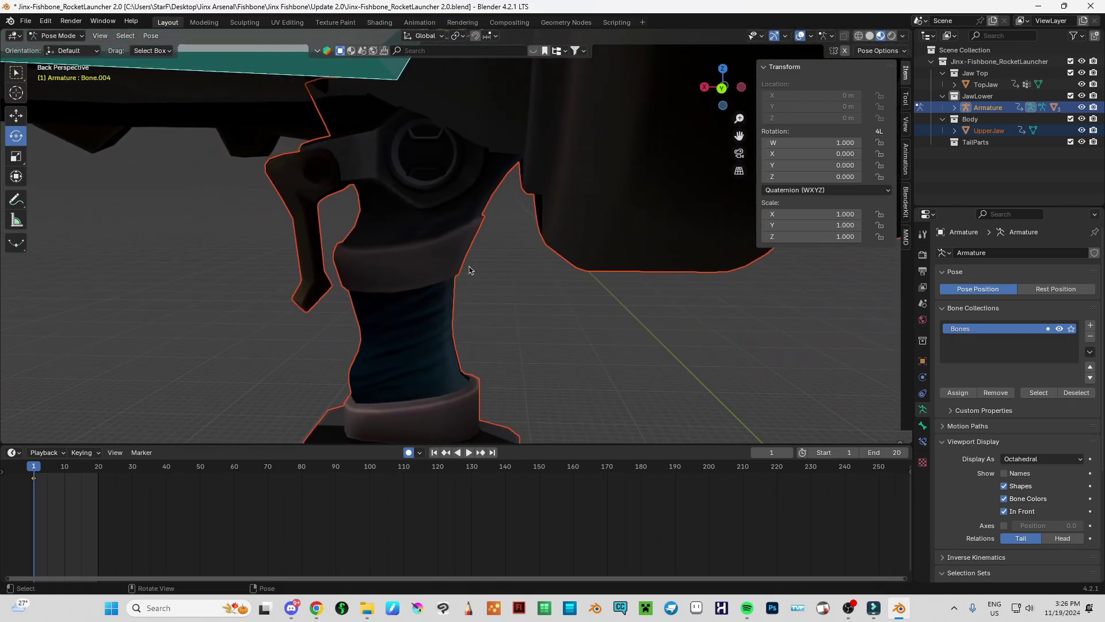
Examine the front grip, body, tail fin and opposite side of the launcher against the three bones.
{"action": "key", "text": "shift+grave"}
{"action": "key", "text": "s"}
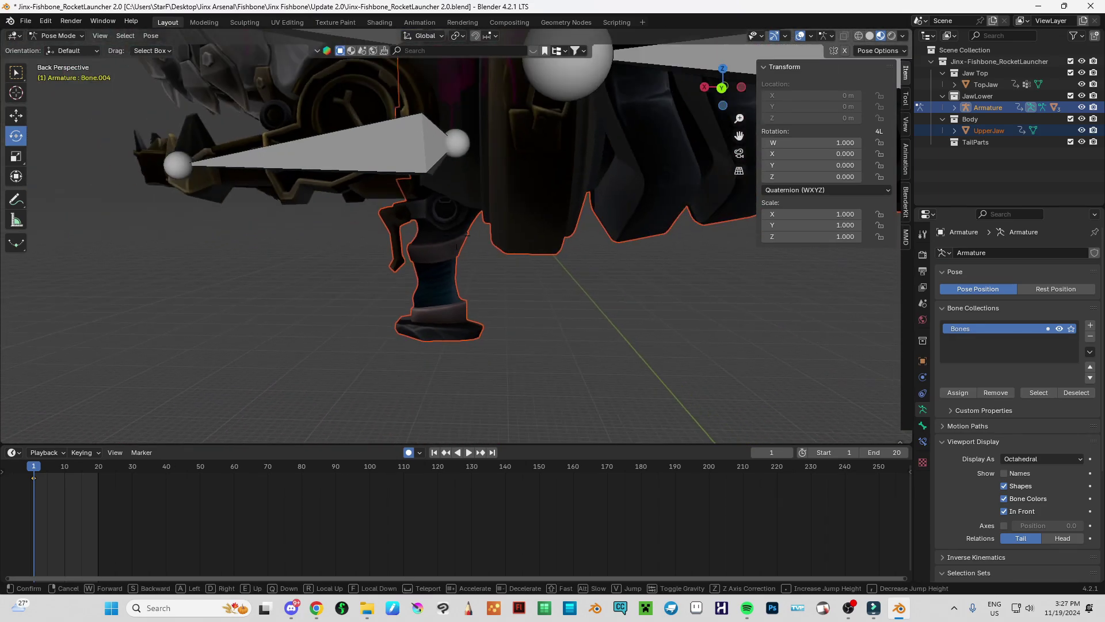
{"action": "left_click", "coordinate": [494, 253]}
{"action": "key", "text": "shift+grave"}
{"action": "key", "text": "s"}
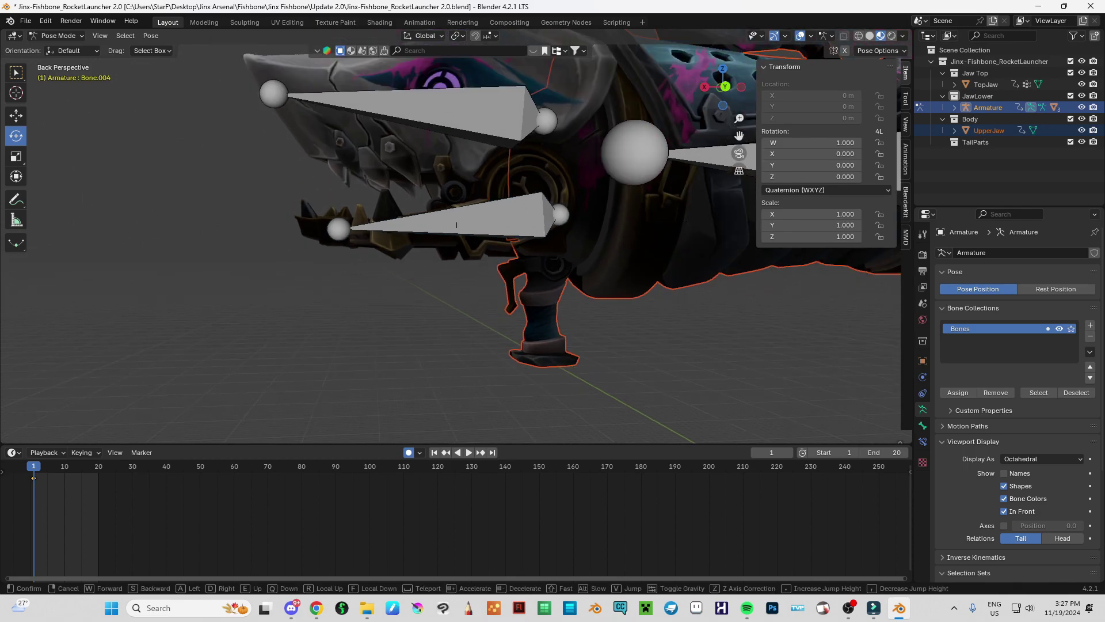
{"action": "key", "text": "d"}
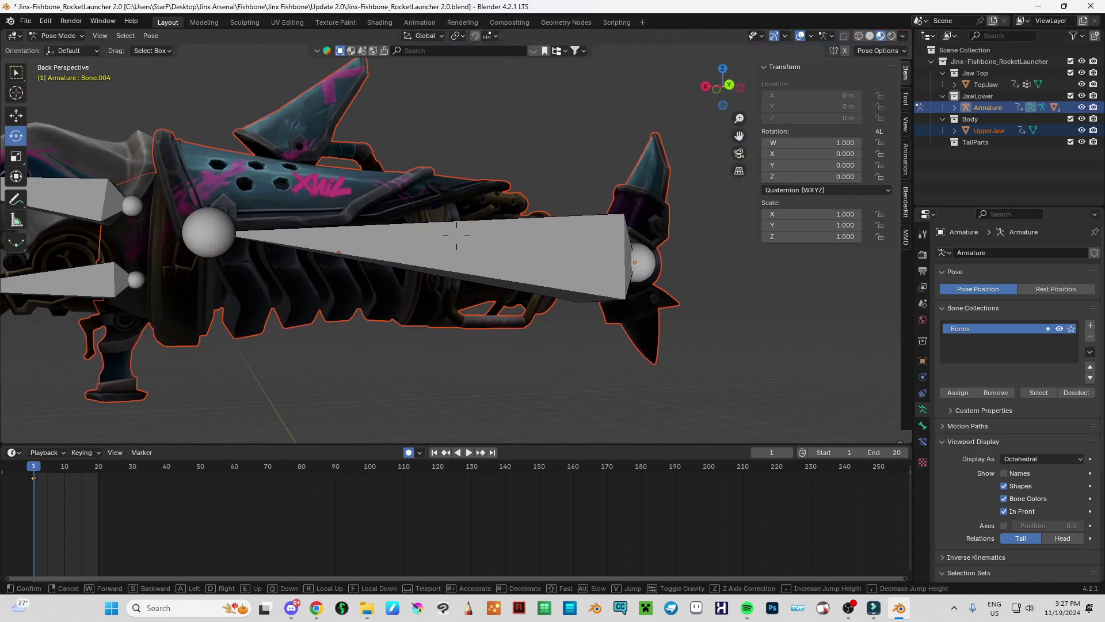
{"action": "key", "text": "a"}
{"action": "key", "text": "w"}
{"action": "key", "text": "d"}
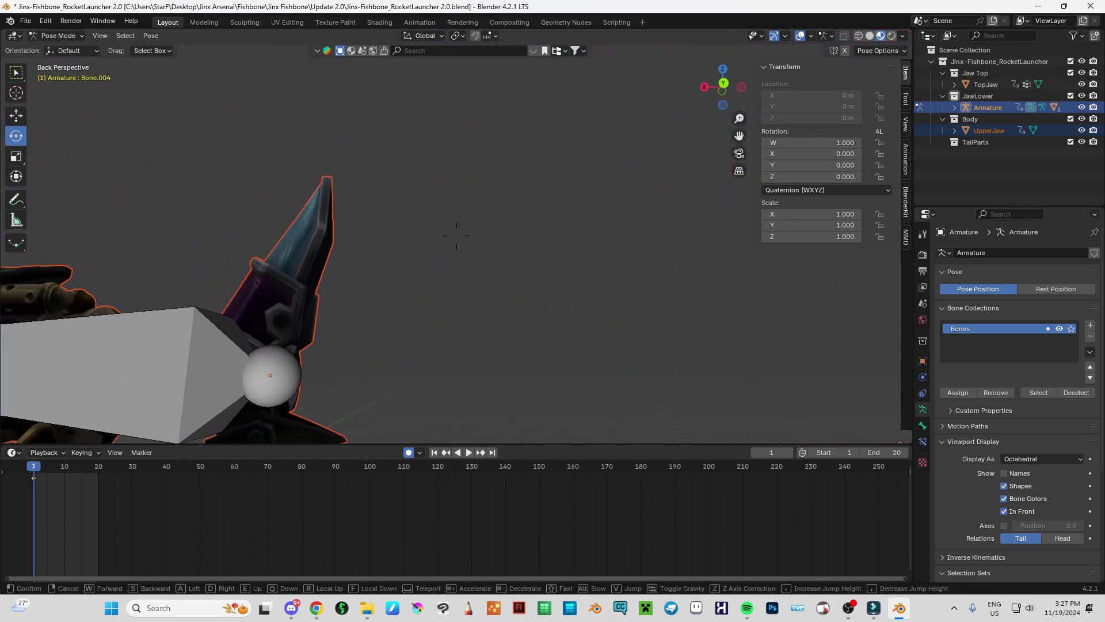
{"action": "key", "text": "a"}
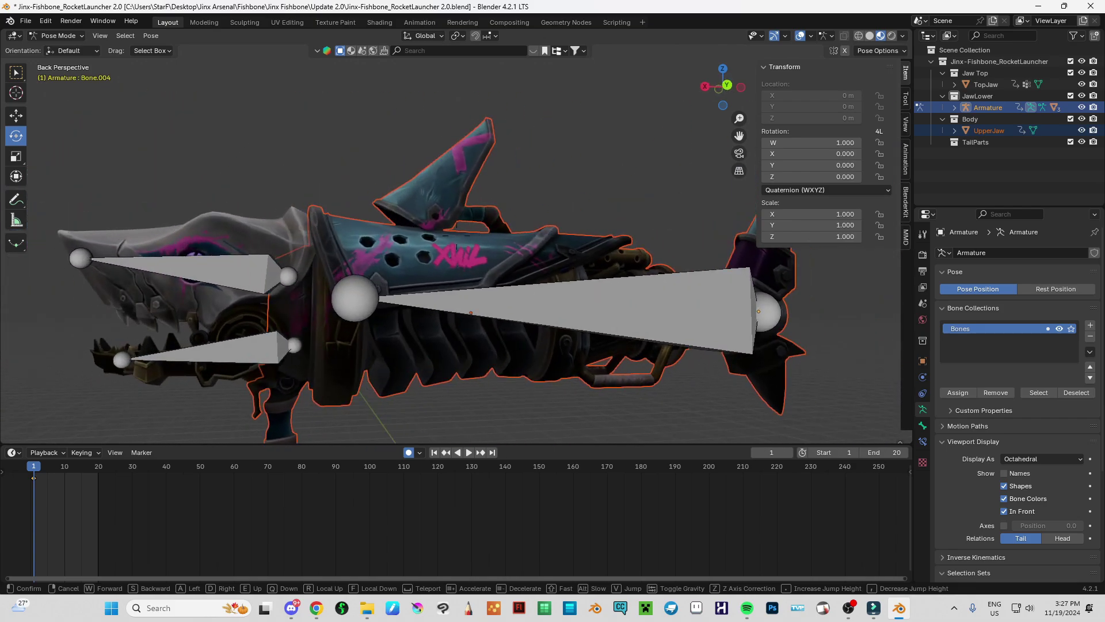
{"action": "key", "text": "s"}
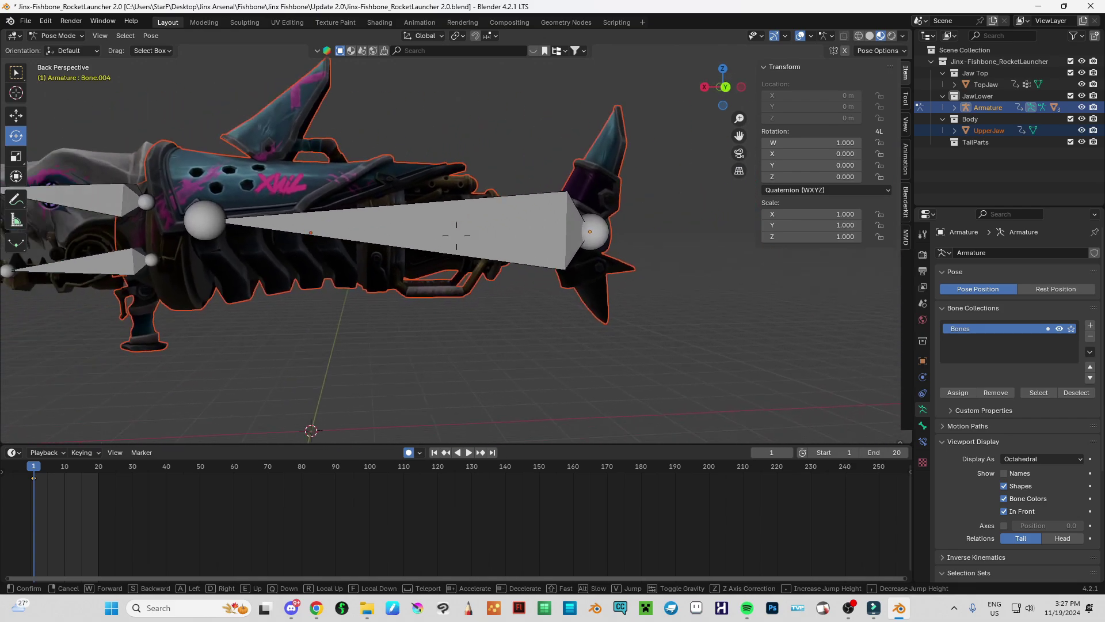
{"action": "key", "text": "a"}
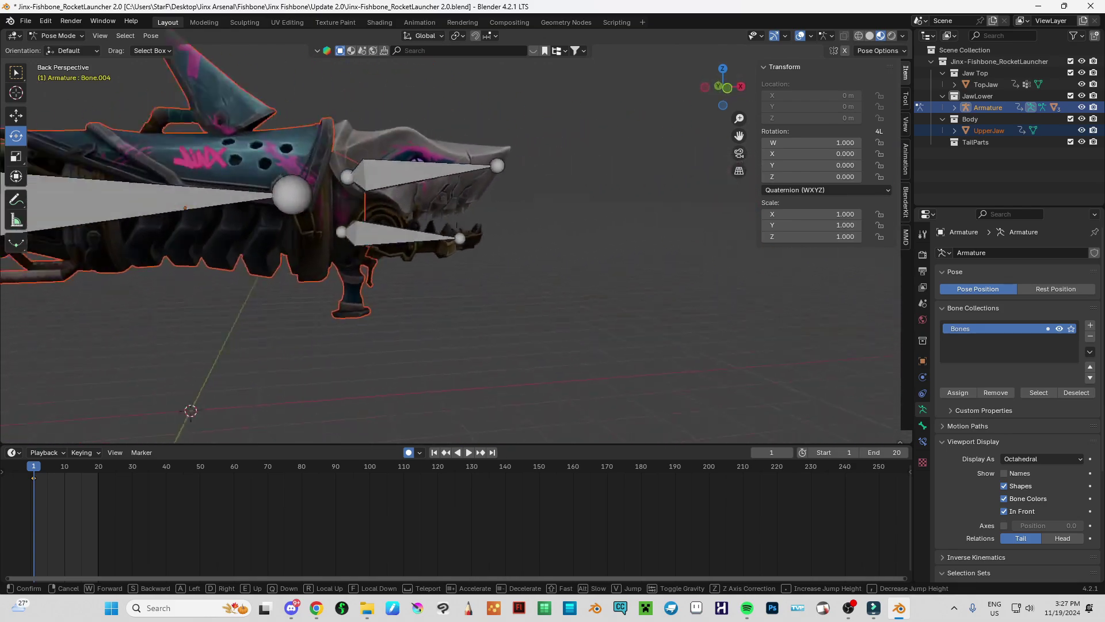
{"action": "key", "text": "s"}
{"action": "key", "text": "w"}
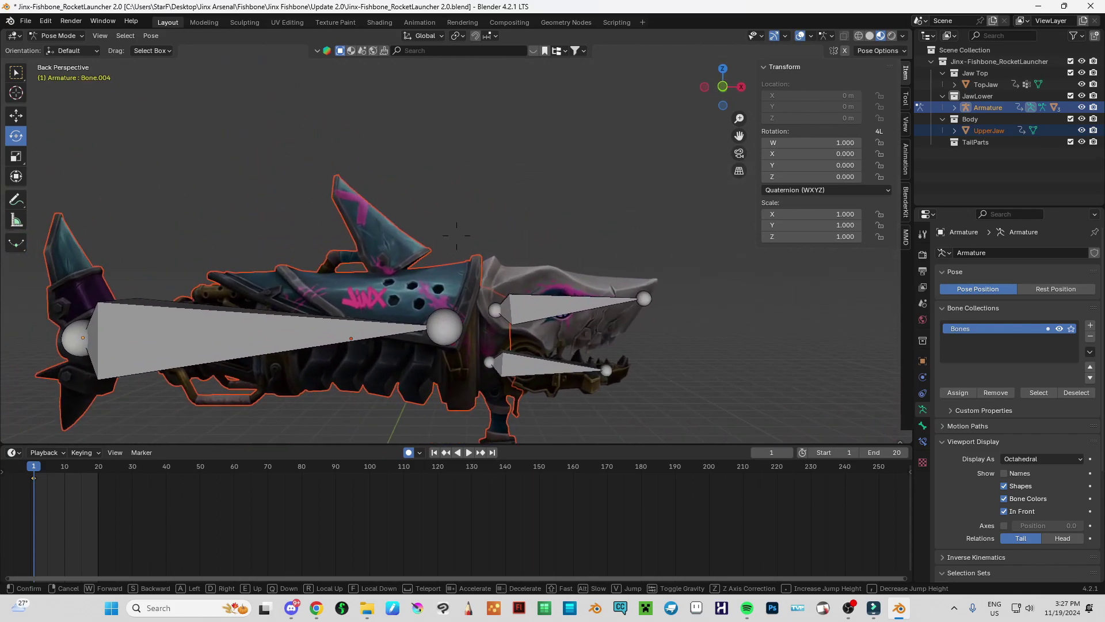
{"action": "left_click", "coordinate": [538, 281]}
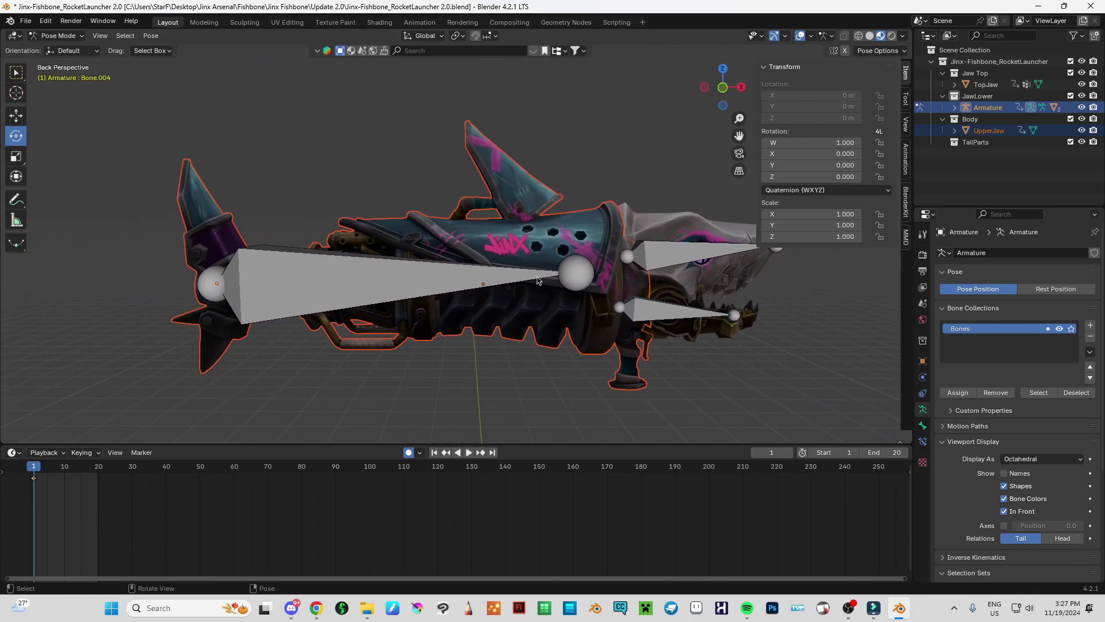
Review the whole rigged launcher from a distance, circling past the open jaws to the opposite side.
{"action": "scroll", "coordinate": [620, 235], "scroll_direction": "down", "scroll_amount": 3}
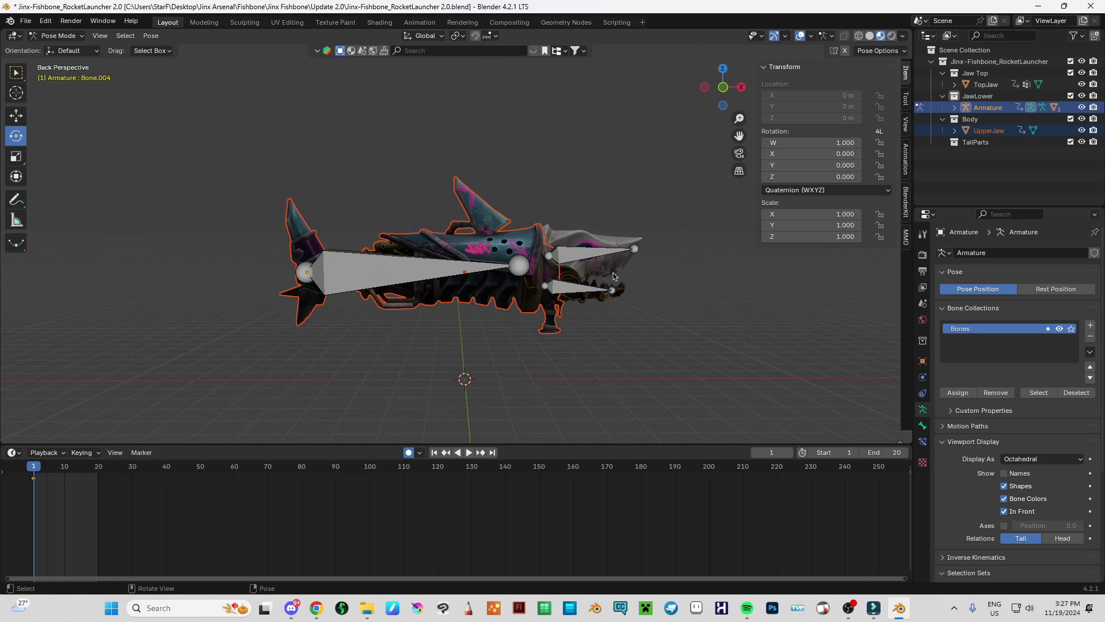
{"action": "key", "text": "shift+grave"}
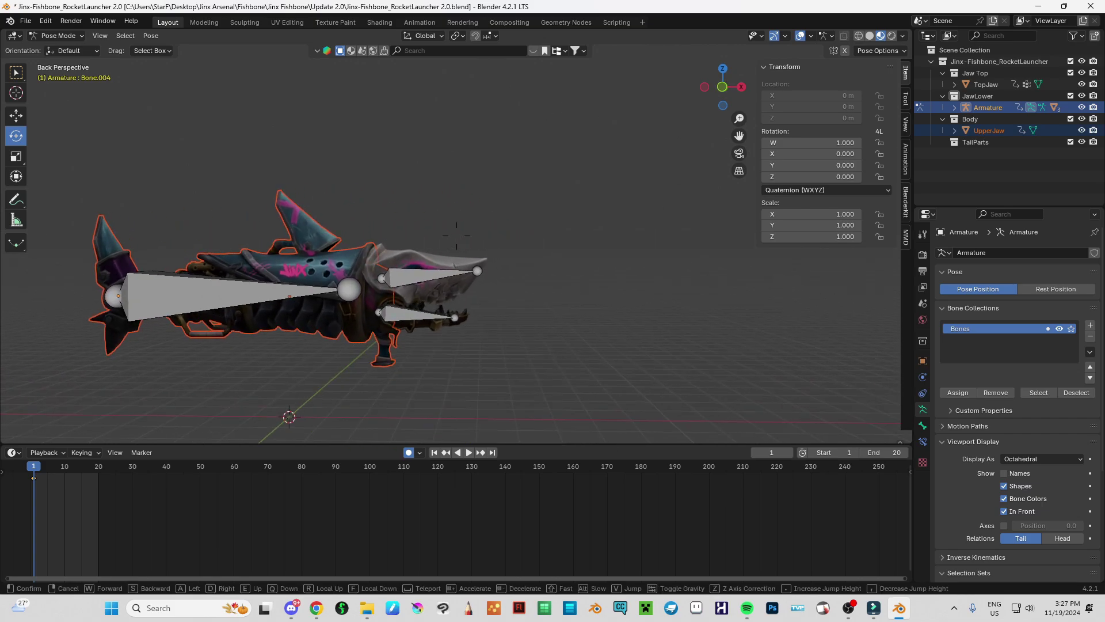
{"action": "key", "text": "w"}
{"action": "key", "text": "s"}
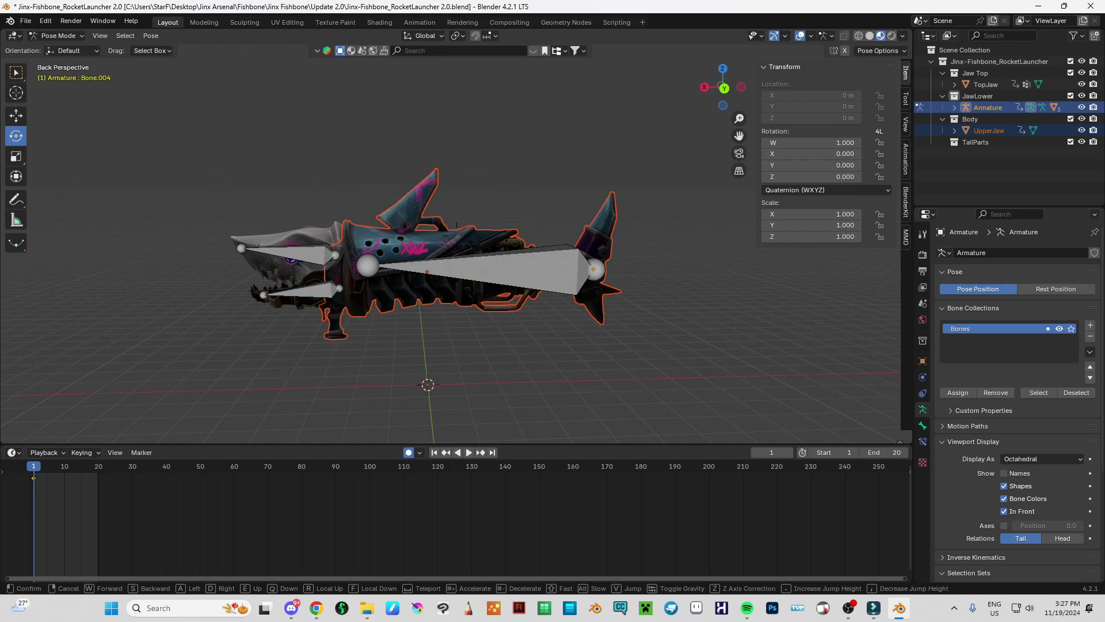
{"action": "key", "text": "w"}
{"action": "key", "text": "a"}
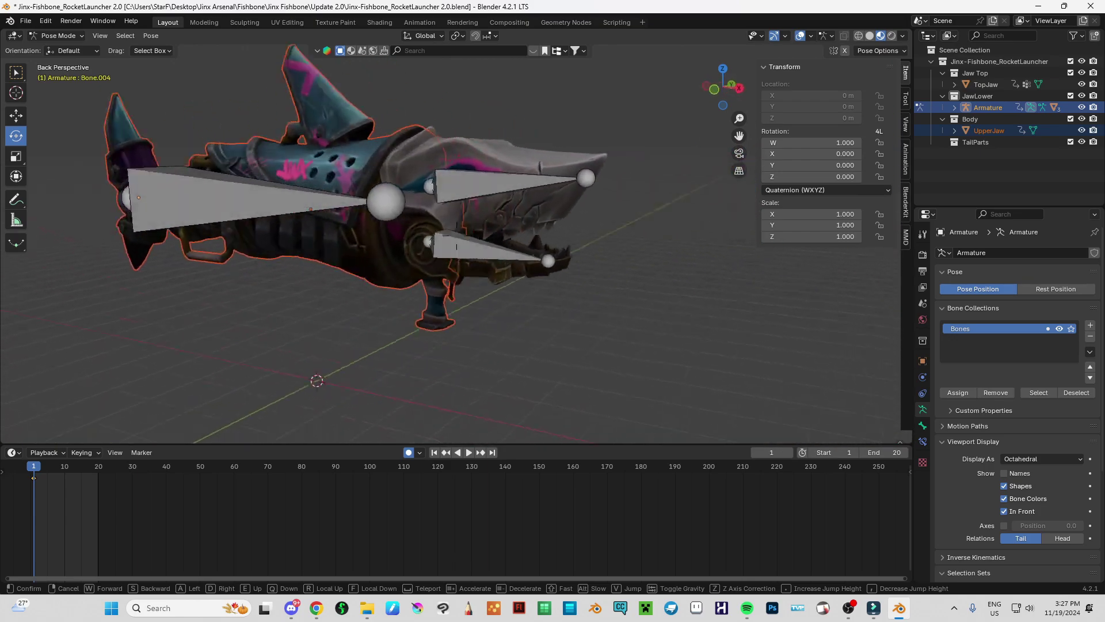
{"action": "key", "text": "s"}
{"action": "key", "text": "w"}
{"action": "key", "text": "d"}
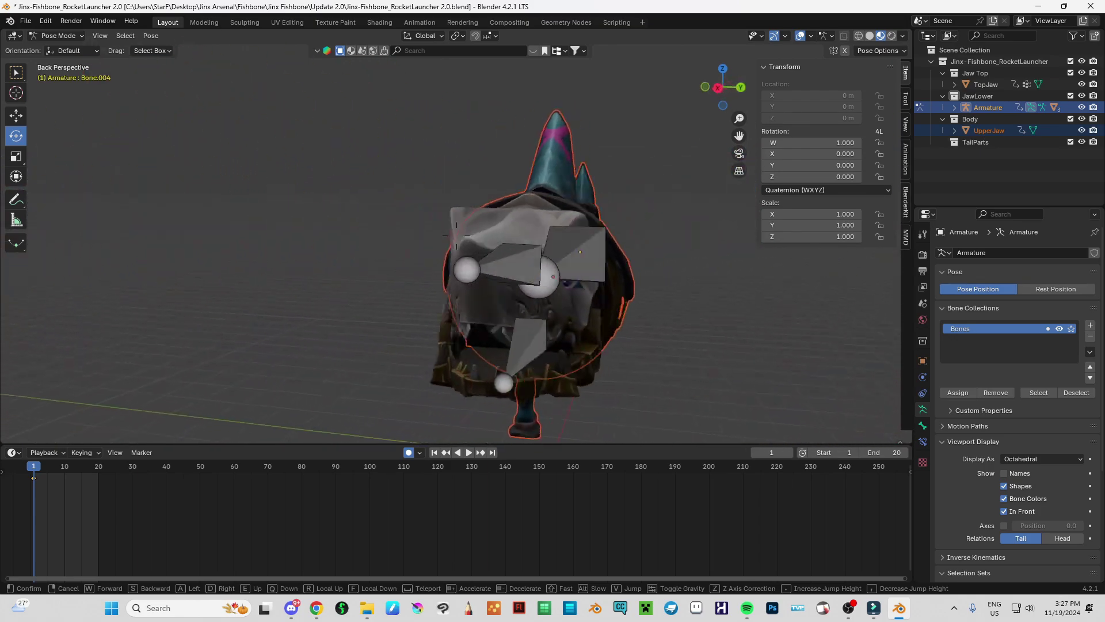
{"action": "key", "text": "d"}
{"action": "key", "text": "s"}
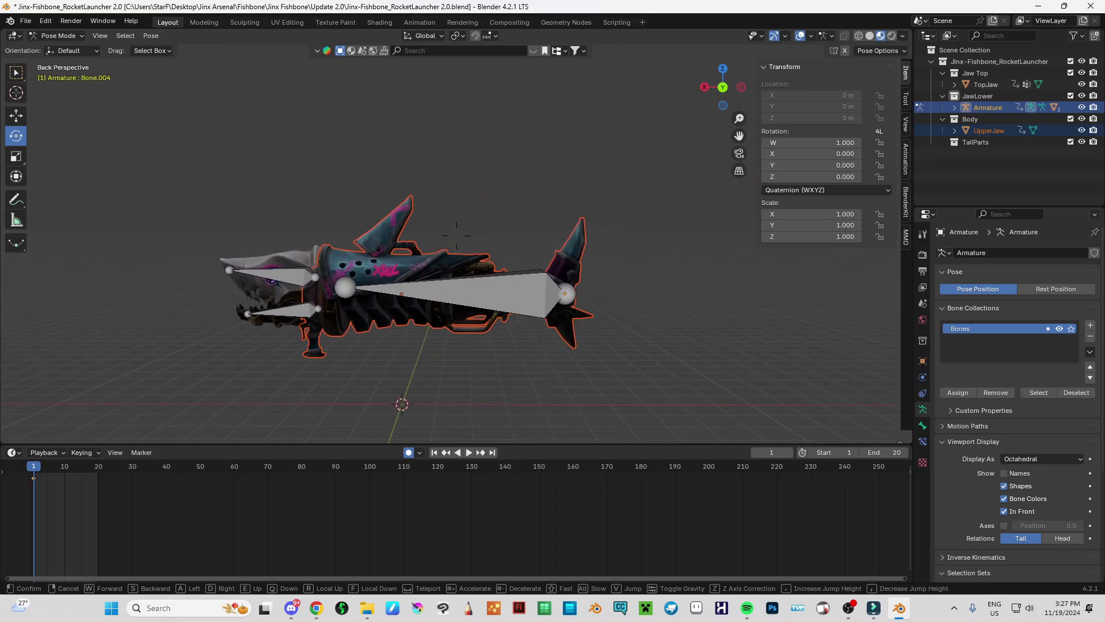
{"action": "key", "text": "a"}
{"action": "key", "text": "q"}
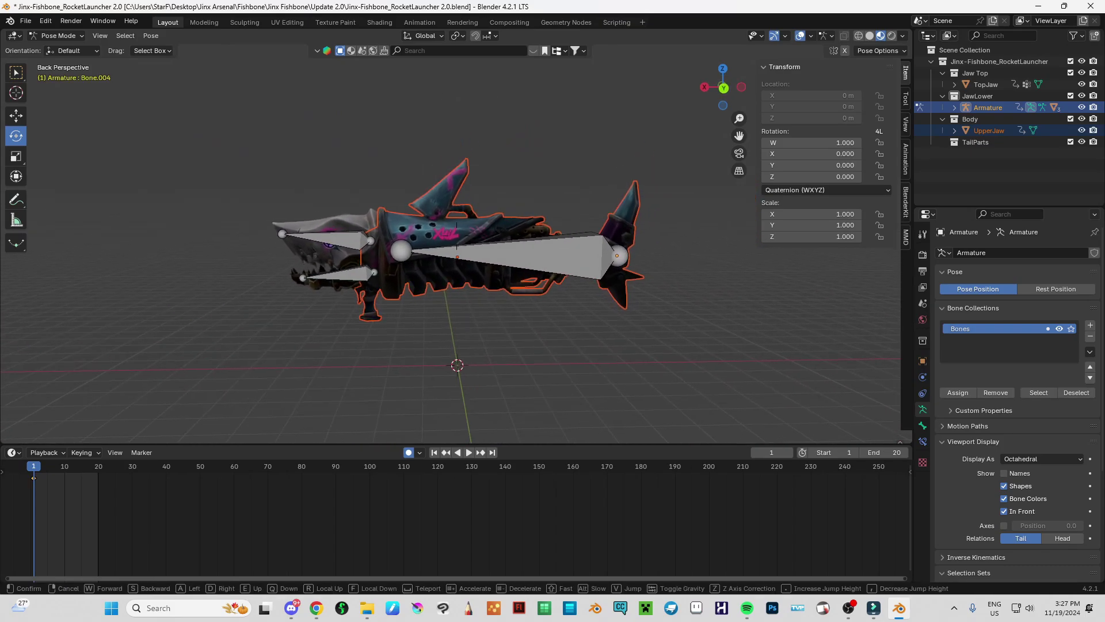
{"action": "left_click", "coordinate": [456, 236]}
Compare the individual bones by selecting the body bone, the top jaw bone and finally the lower jaw bone.
{"action": "left_click", "coordinate": [565, 265]}
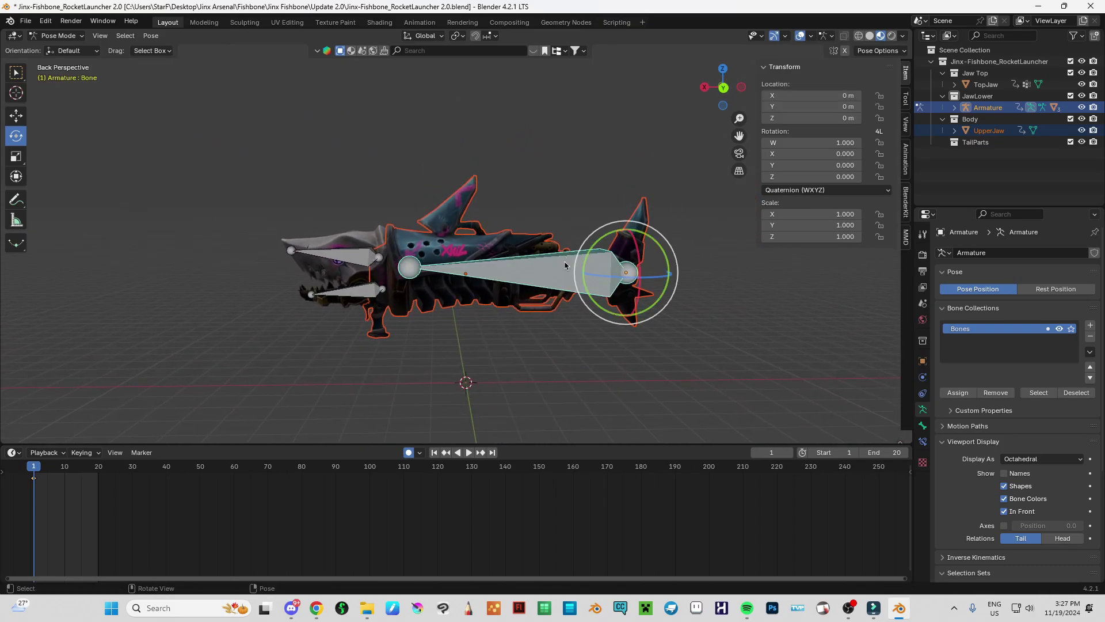
{"action": "left_click", "coordinate": [354, 263]}
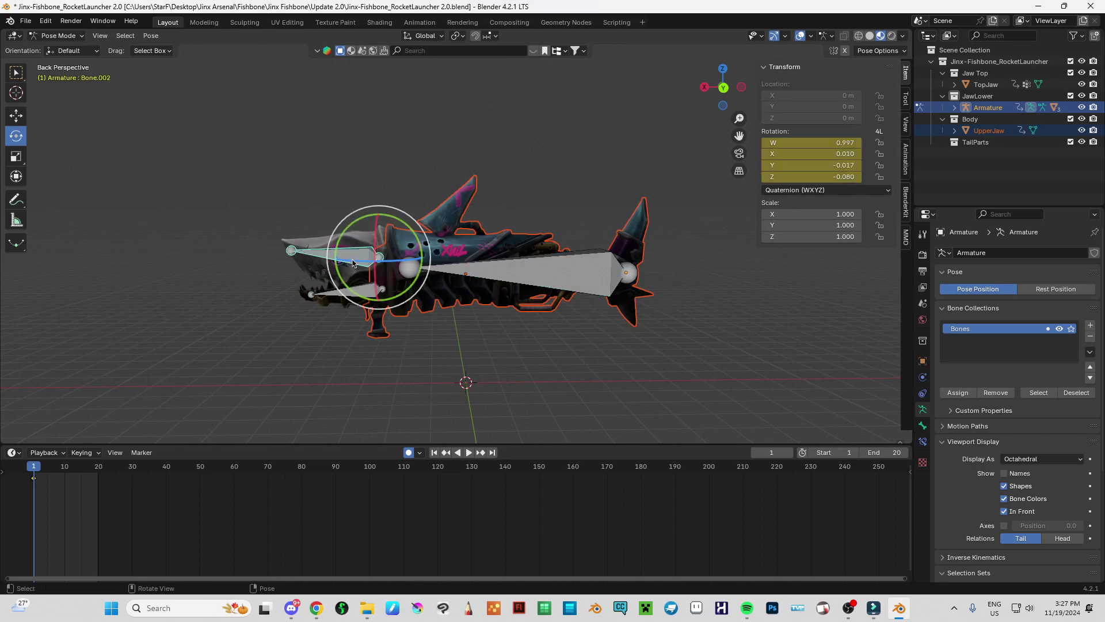
{"action": "left_click", "coordinate": [542, 276]}
{"action": "left_click", "coordinate": [276, 265]}
{"action": "left_click", "coordinate": [342, 257]}
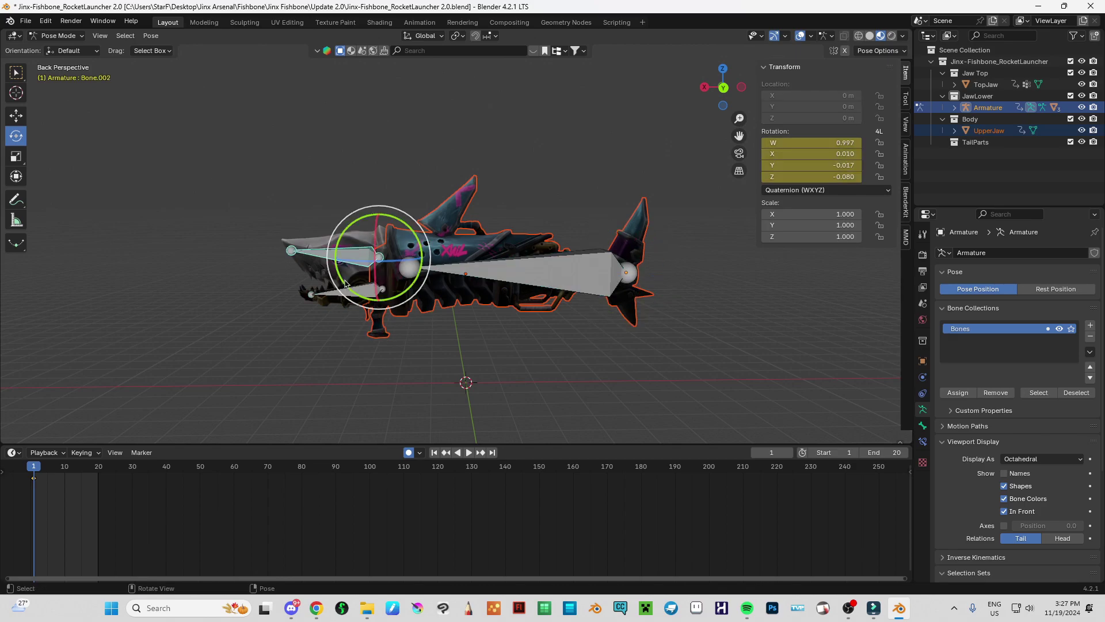
{"action": "left_click", "coordinate": [344, 290]}
{"action": "key", "text": "shift+grave"}
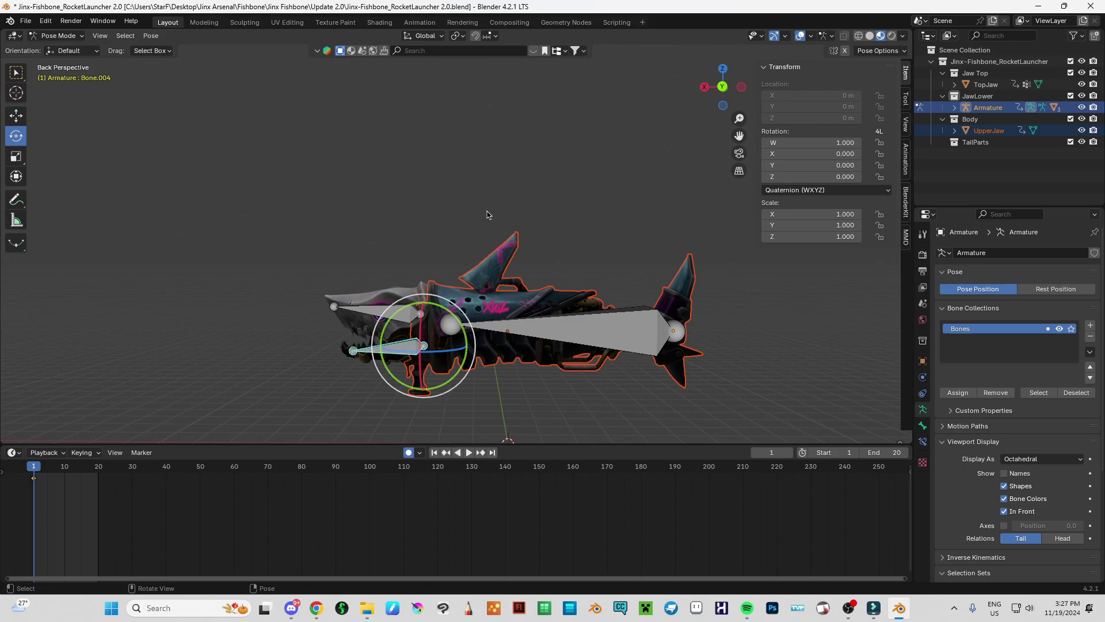